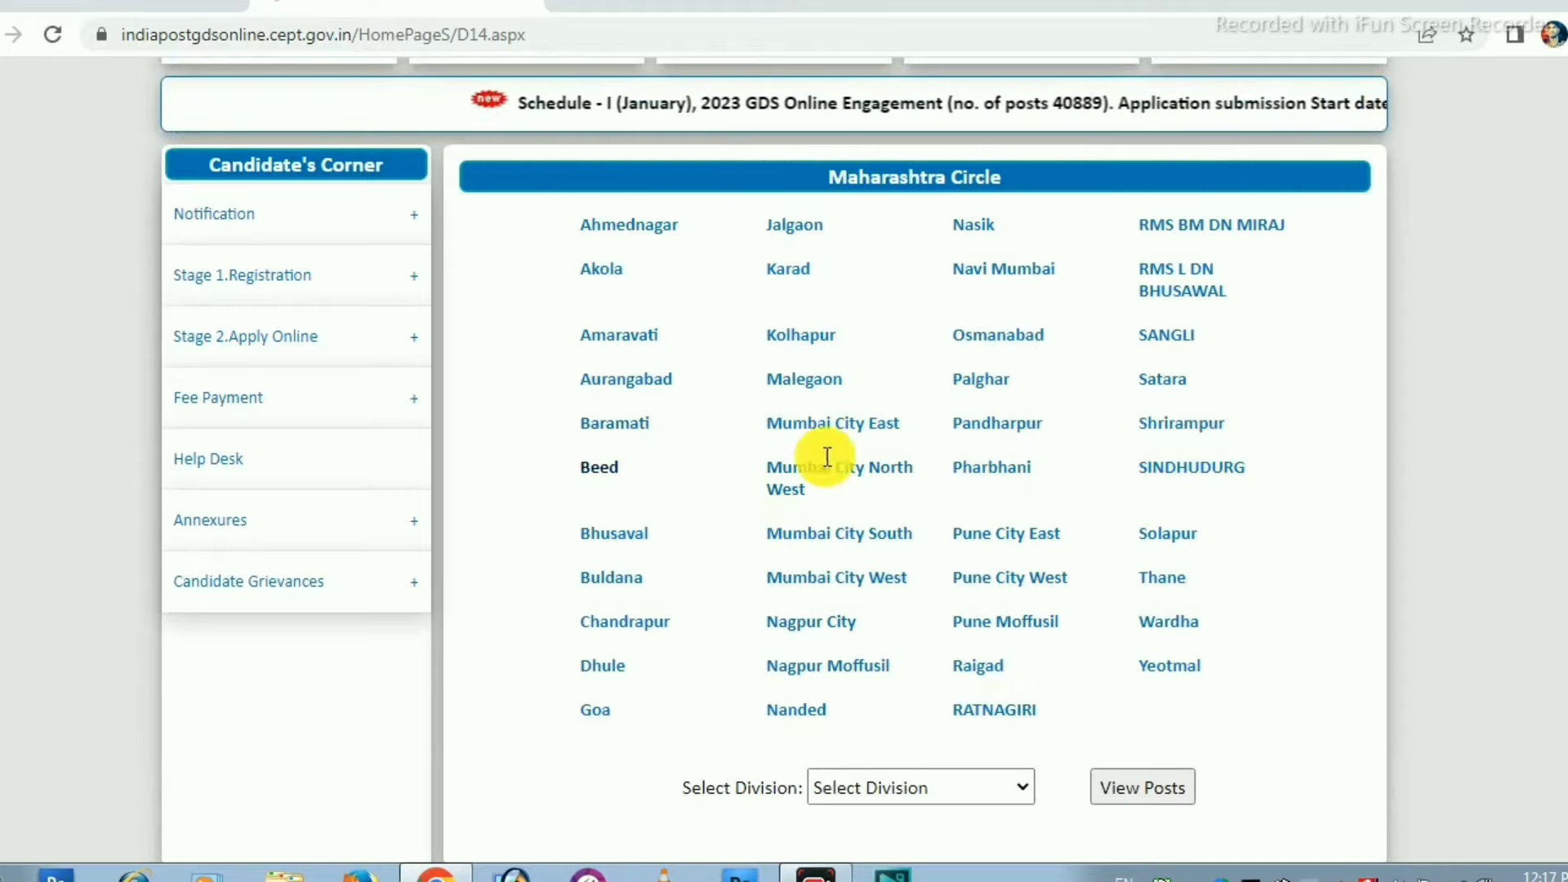
Step: Choose the Wardha division in the Maharashtra Circle and view its posts
left_click(994, 788)
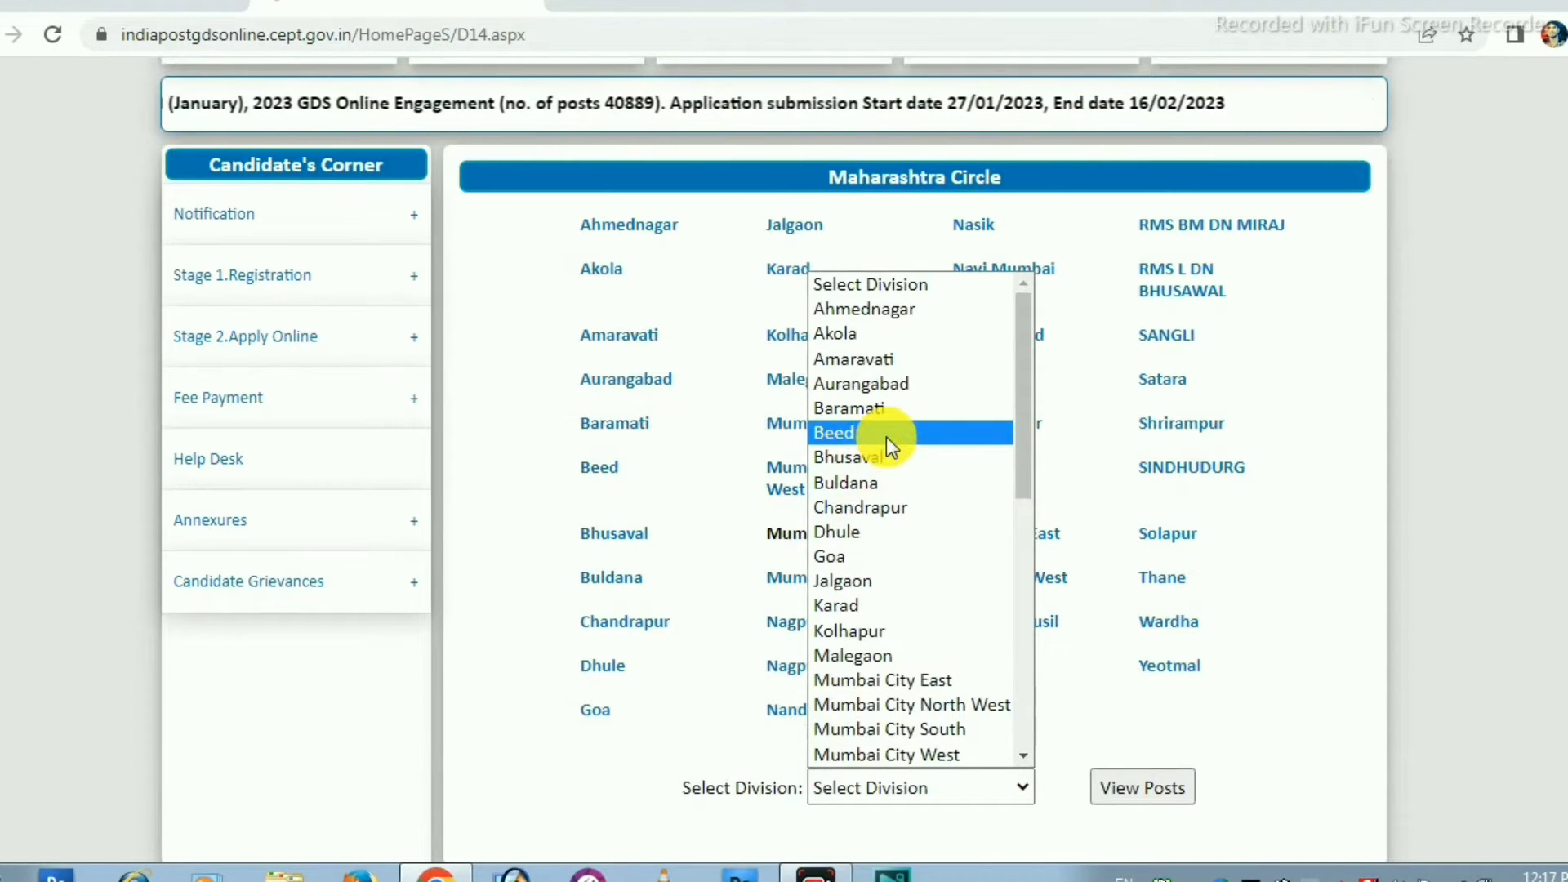
left_click_drag(1027, 433, 991, 703)
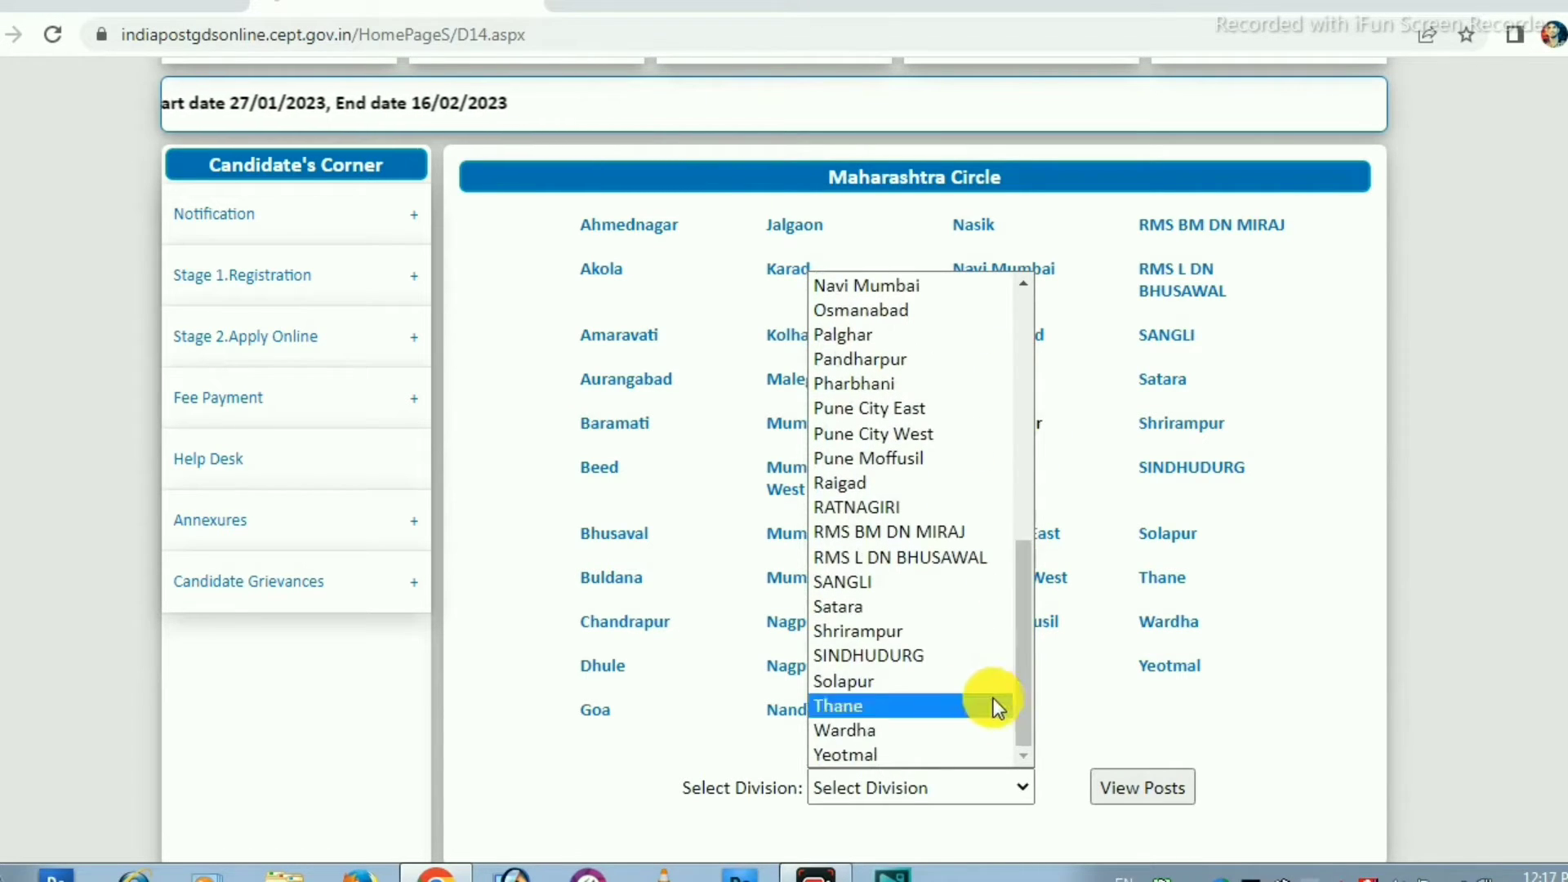
left_click(851, 732)
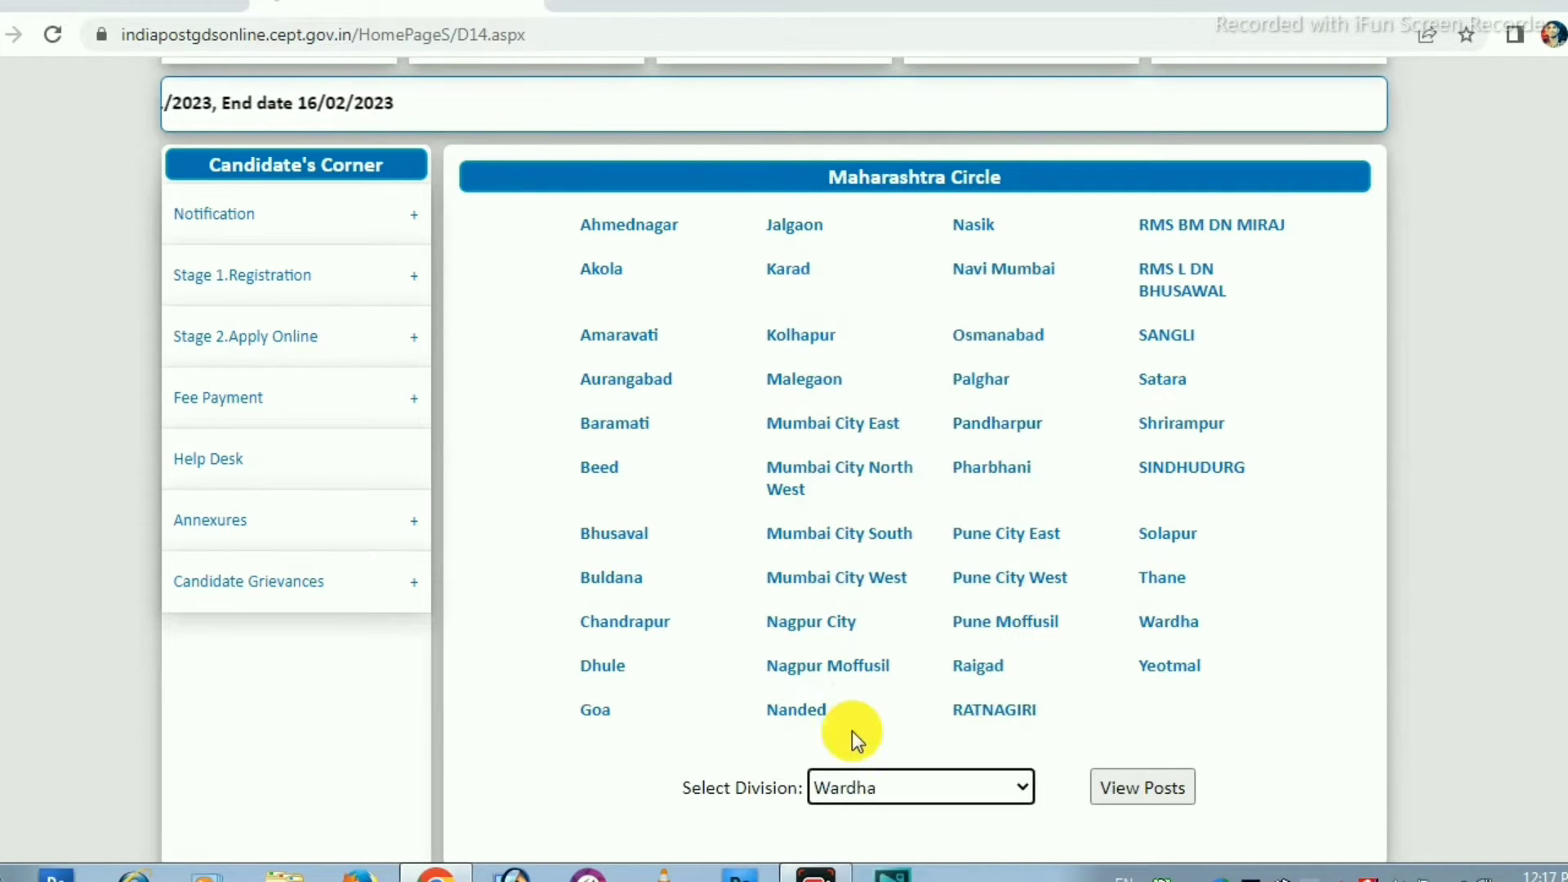
left_click(1134, 789)
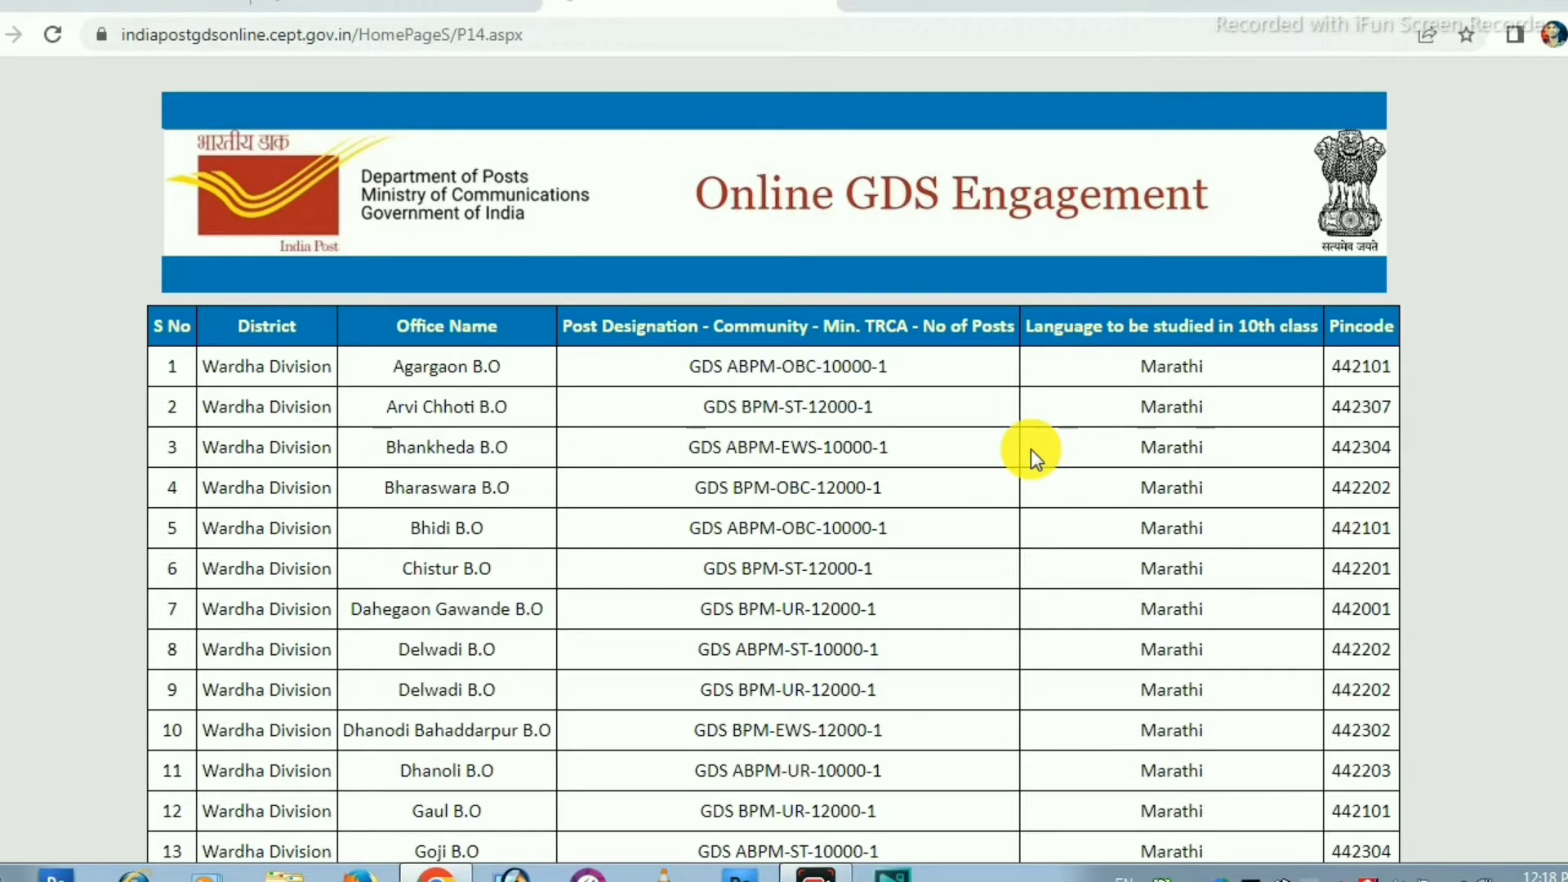
Step: Examine the Wardha Division post list for office names, post designations, communities, required language and pincodes
scroll(1030, 449, "down", 20)
scroll(903, 553, "up", 8)
scroll(905, 550, "up", 10)
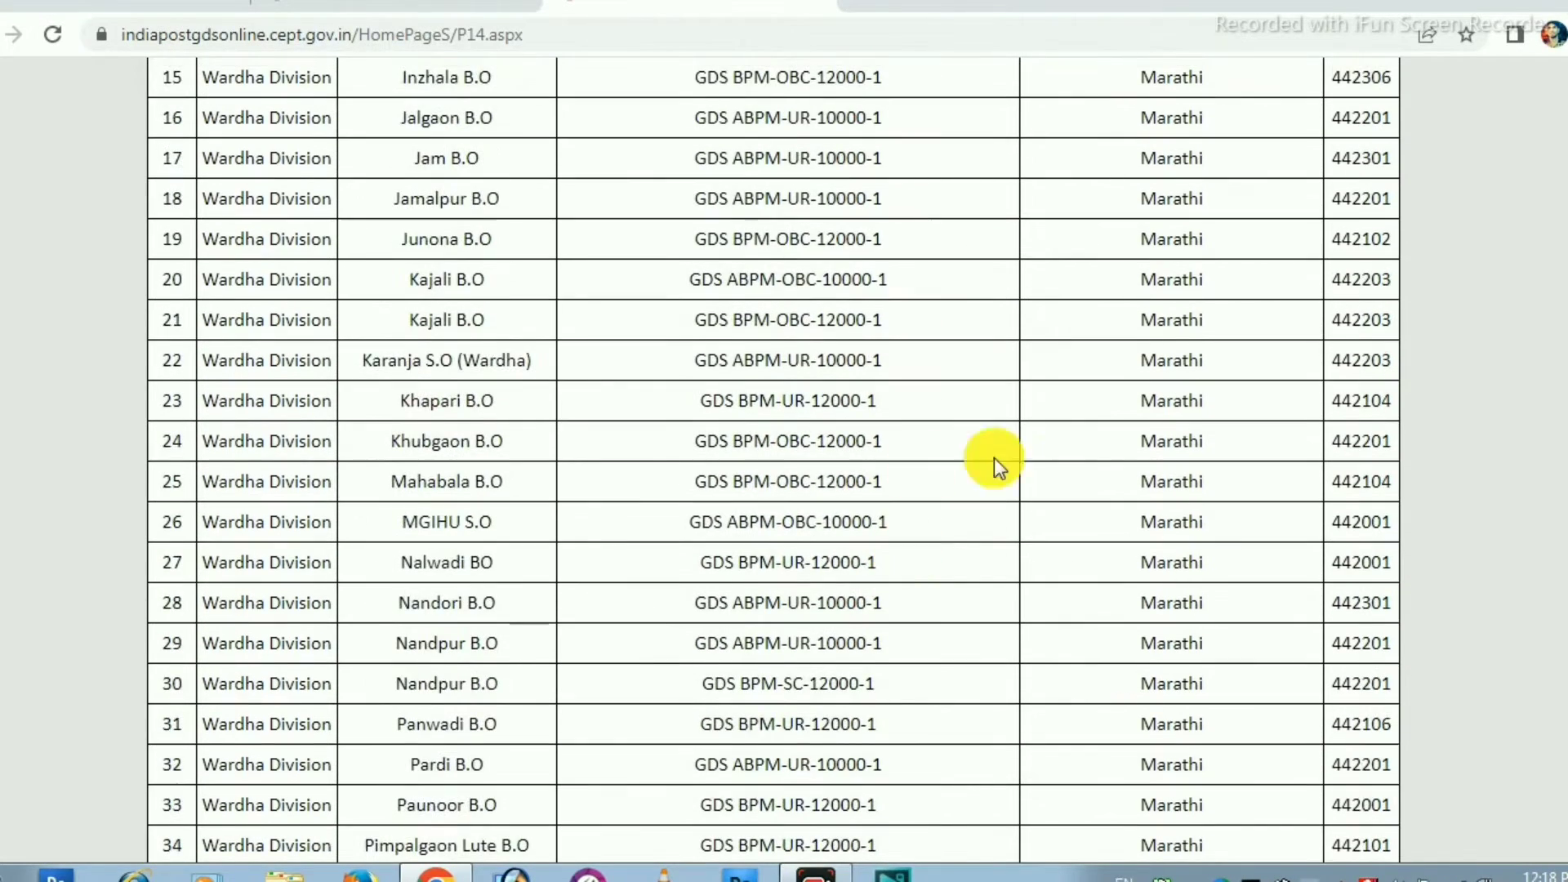
scroll(501, 462, "down", 16)
scroll(797, 490, "down", 3)
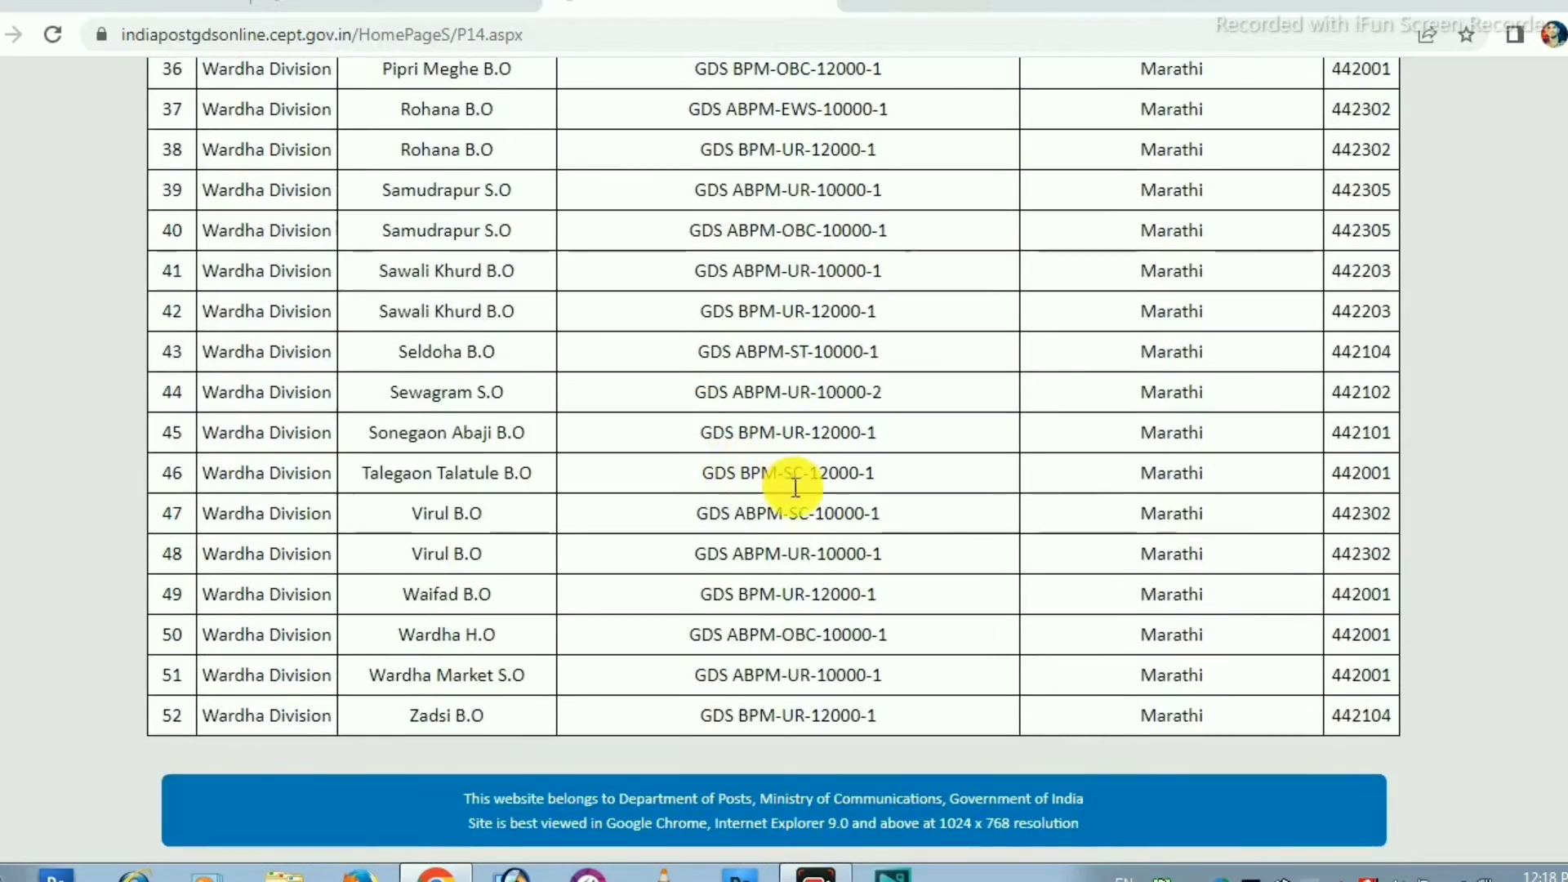
scroll(797, 495, "up", 9)
scroll(501, 482, "up", 3)
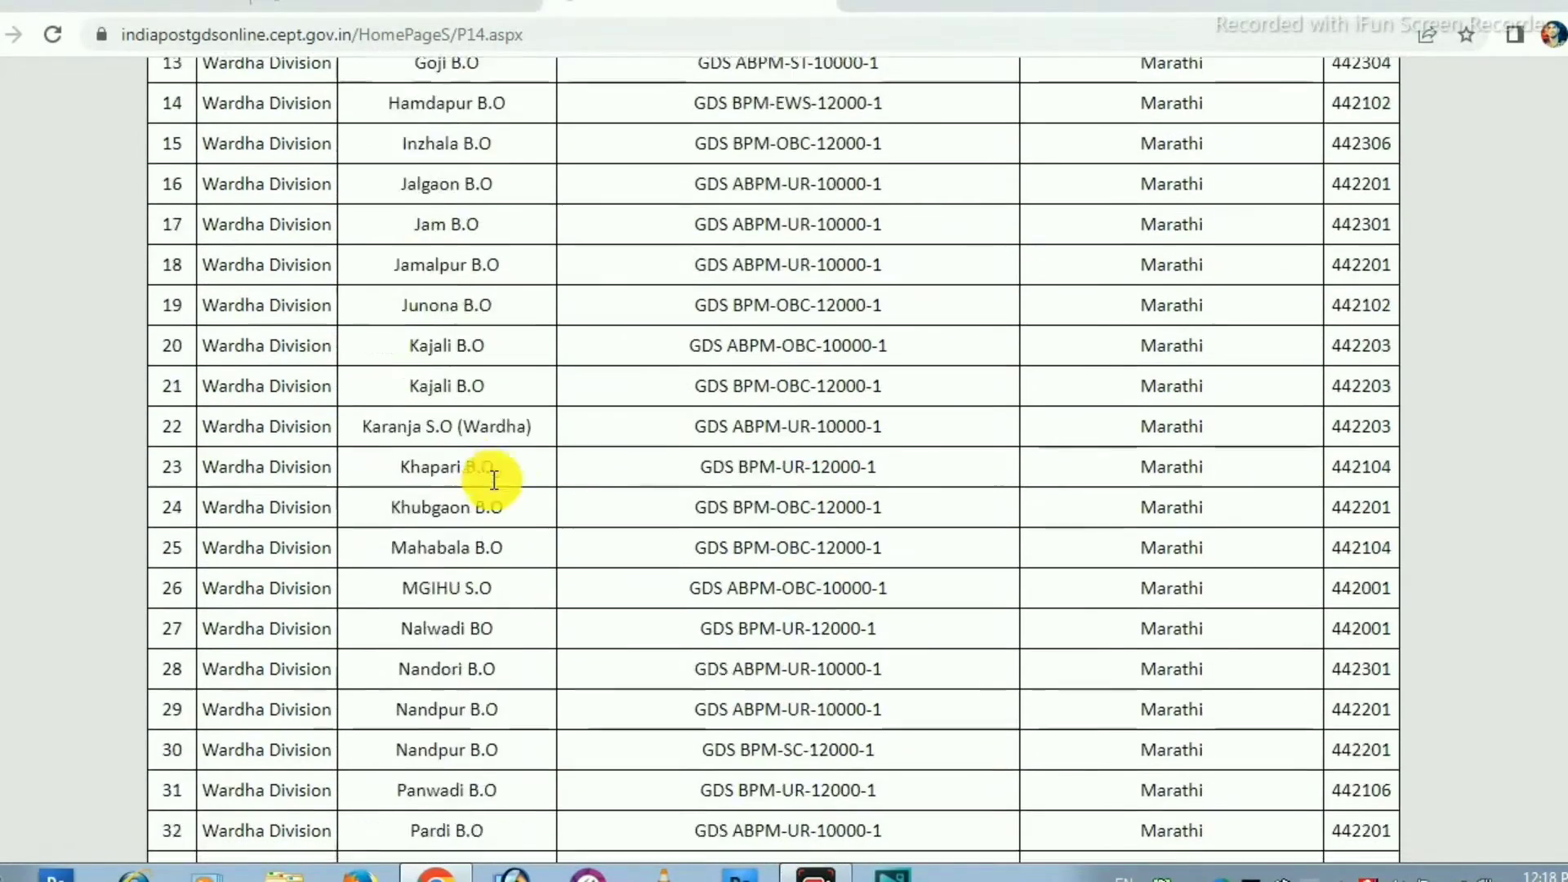
scroll(959, 502, "down", 8)
scroll(954, 506, "down", 4)
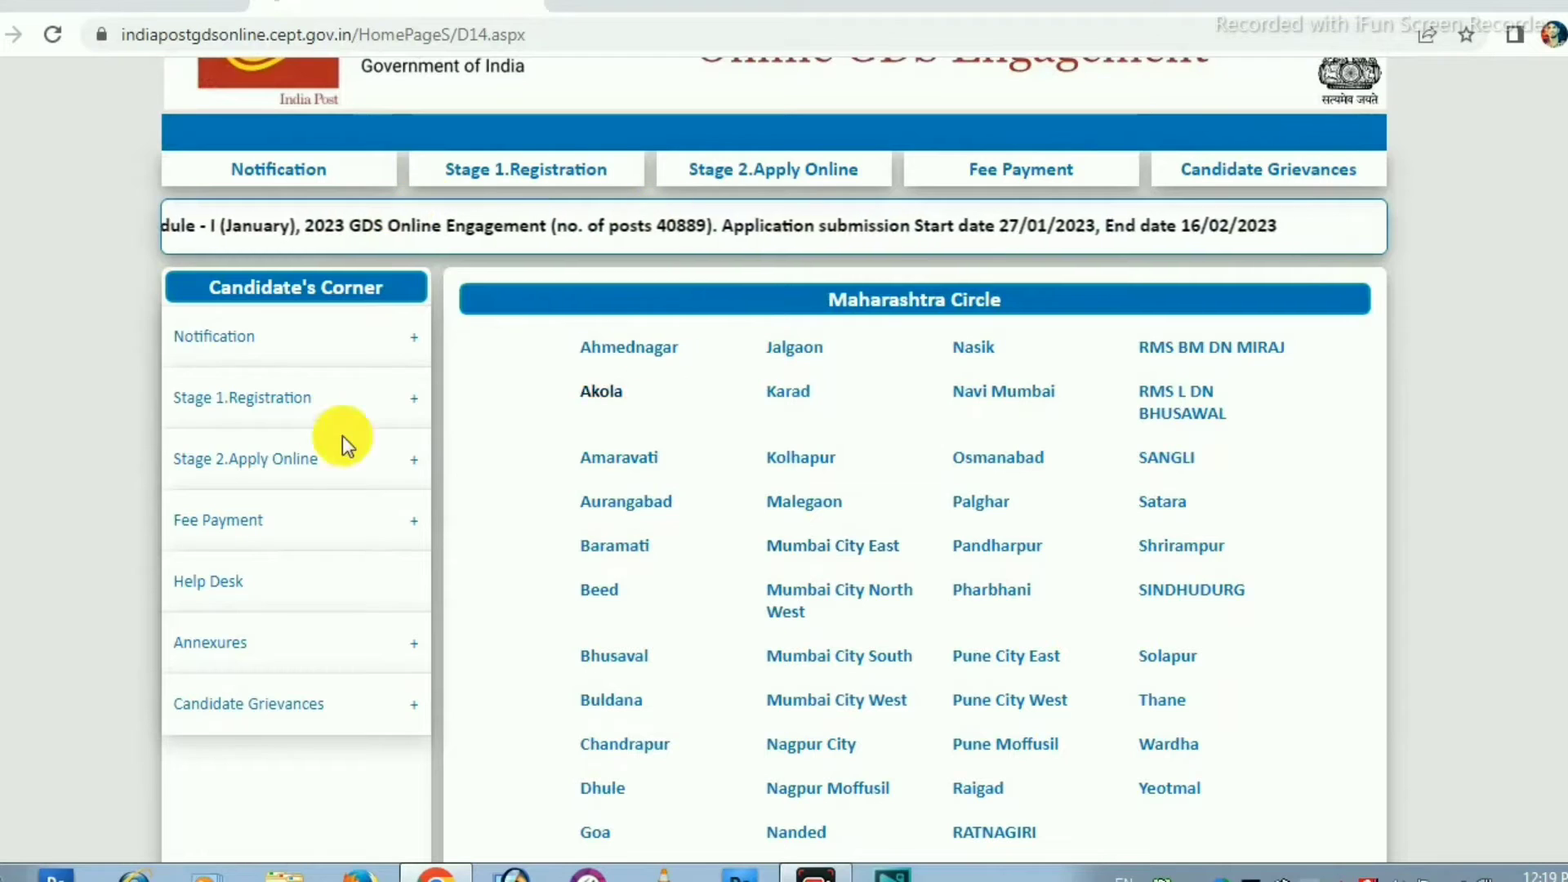
Step: Open the Stage 1 registration form for the GDS Online Engagement
mouse_move(288, 415)
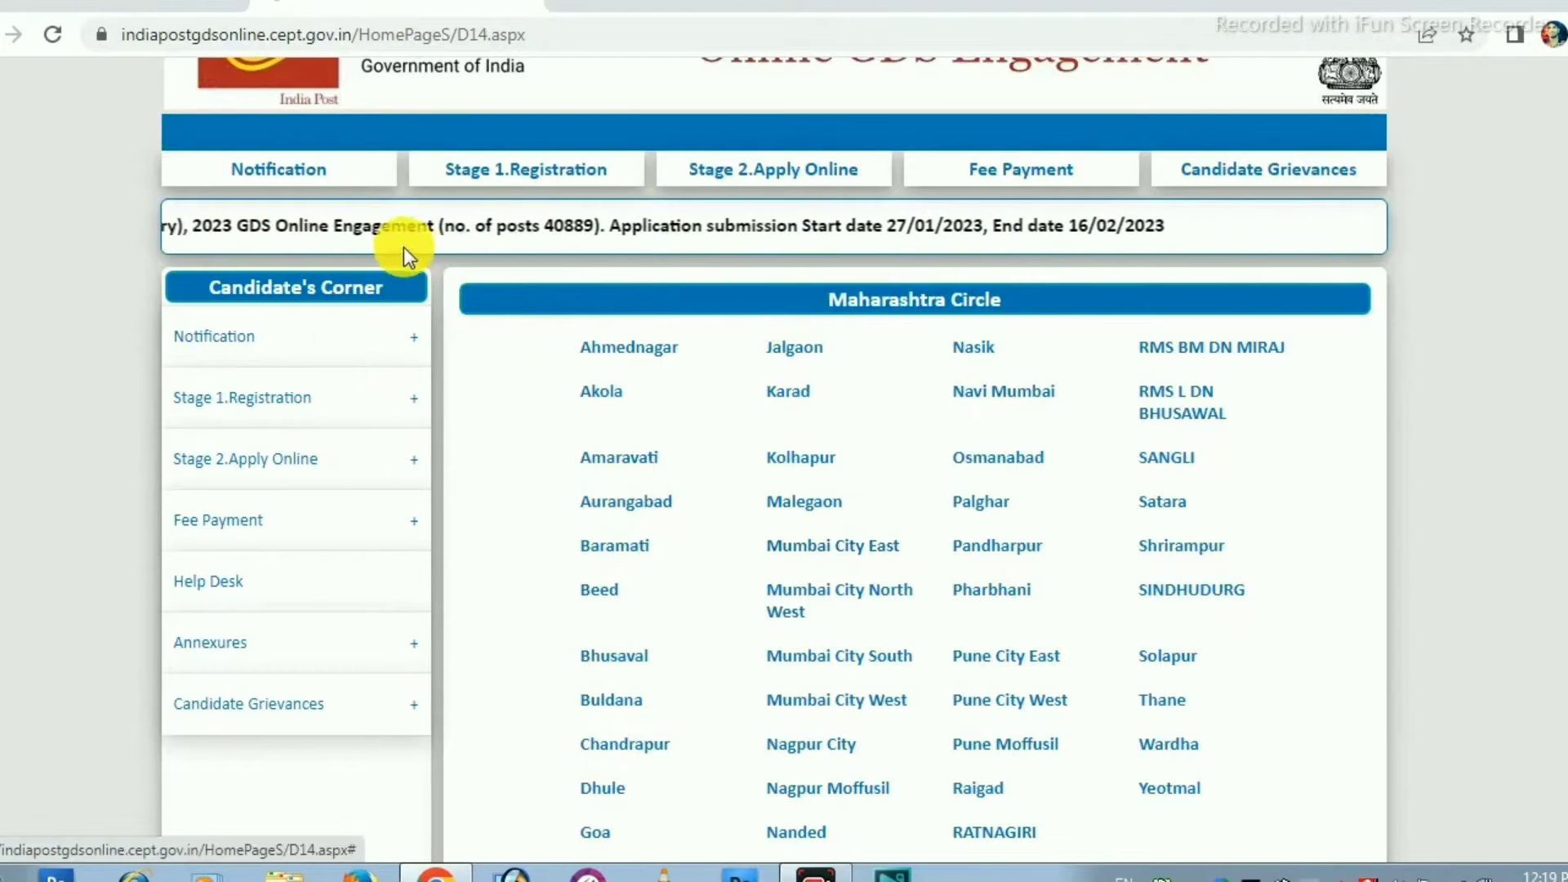
mouse_move(513, 173)
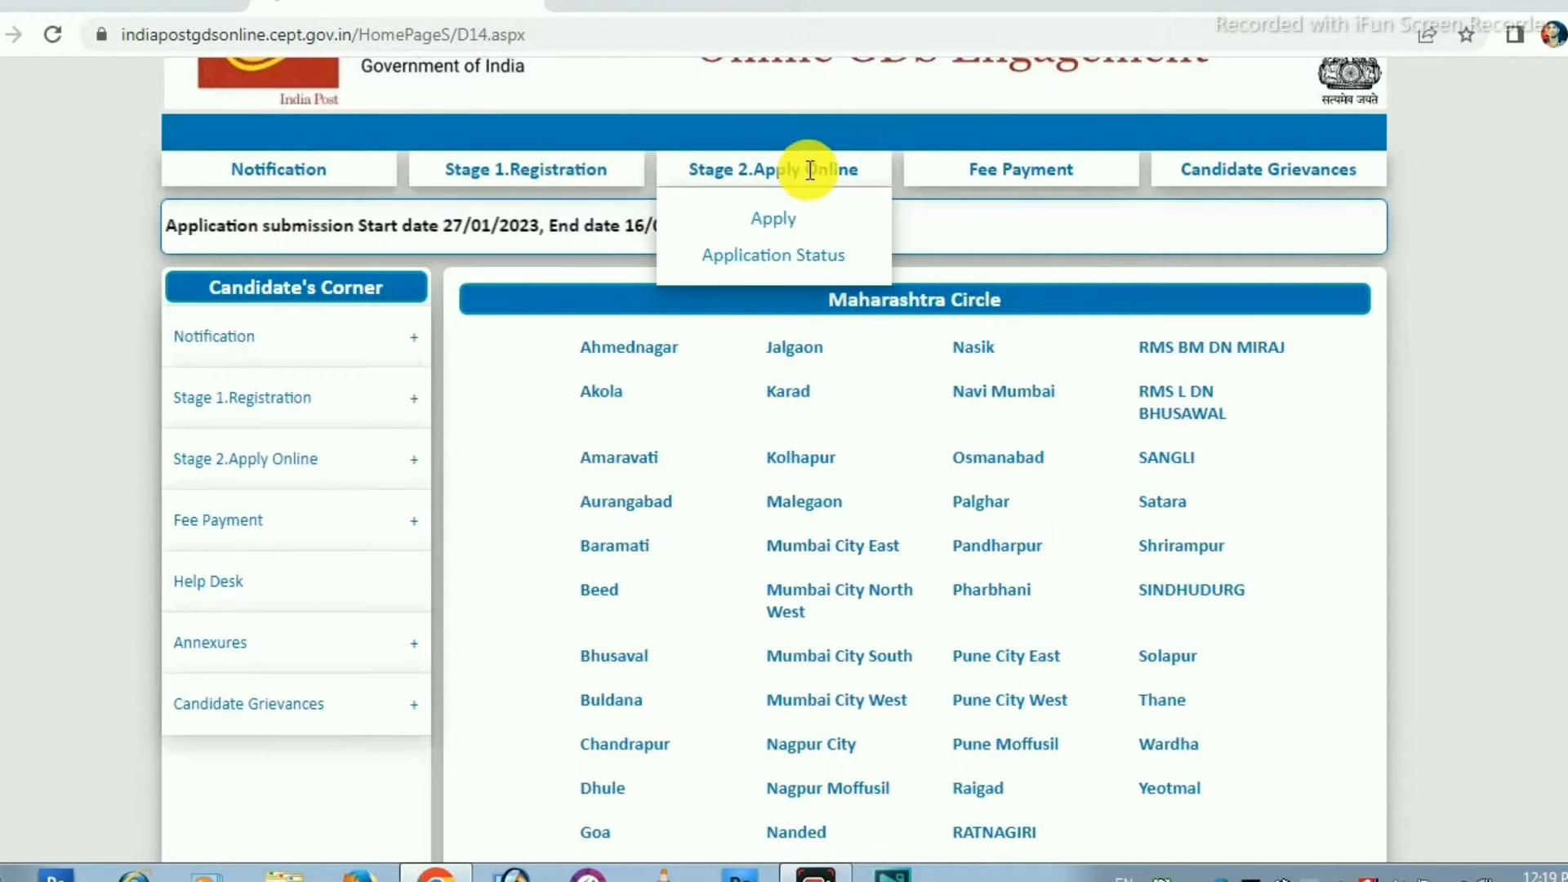
mouse_move(1011, 175)
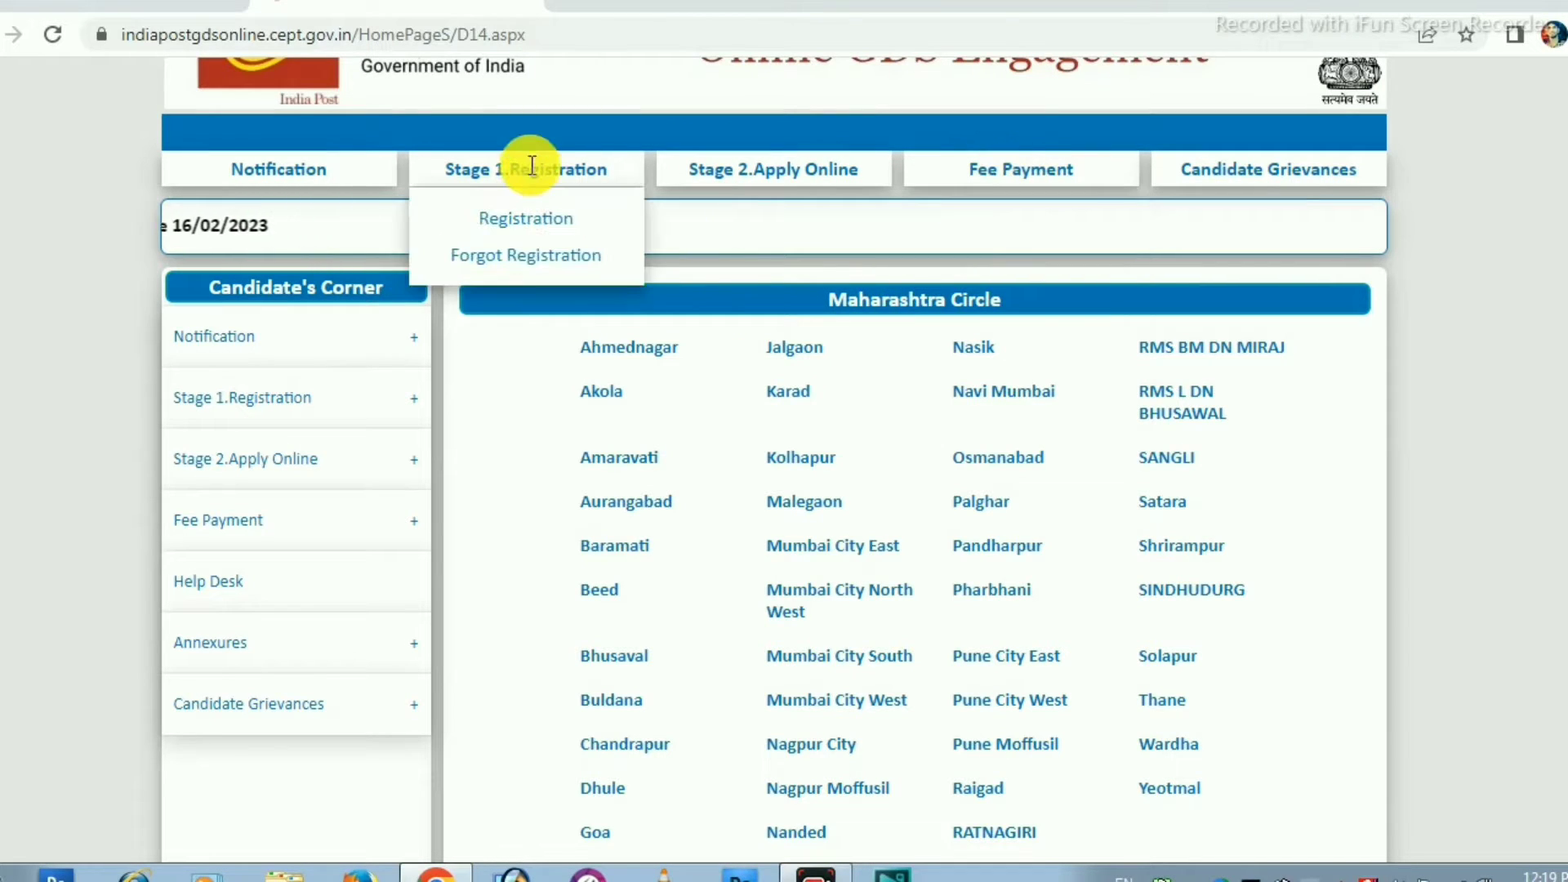
left_click(530, 223)
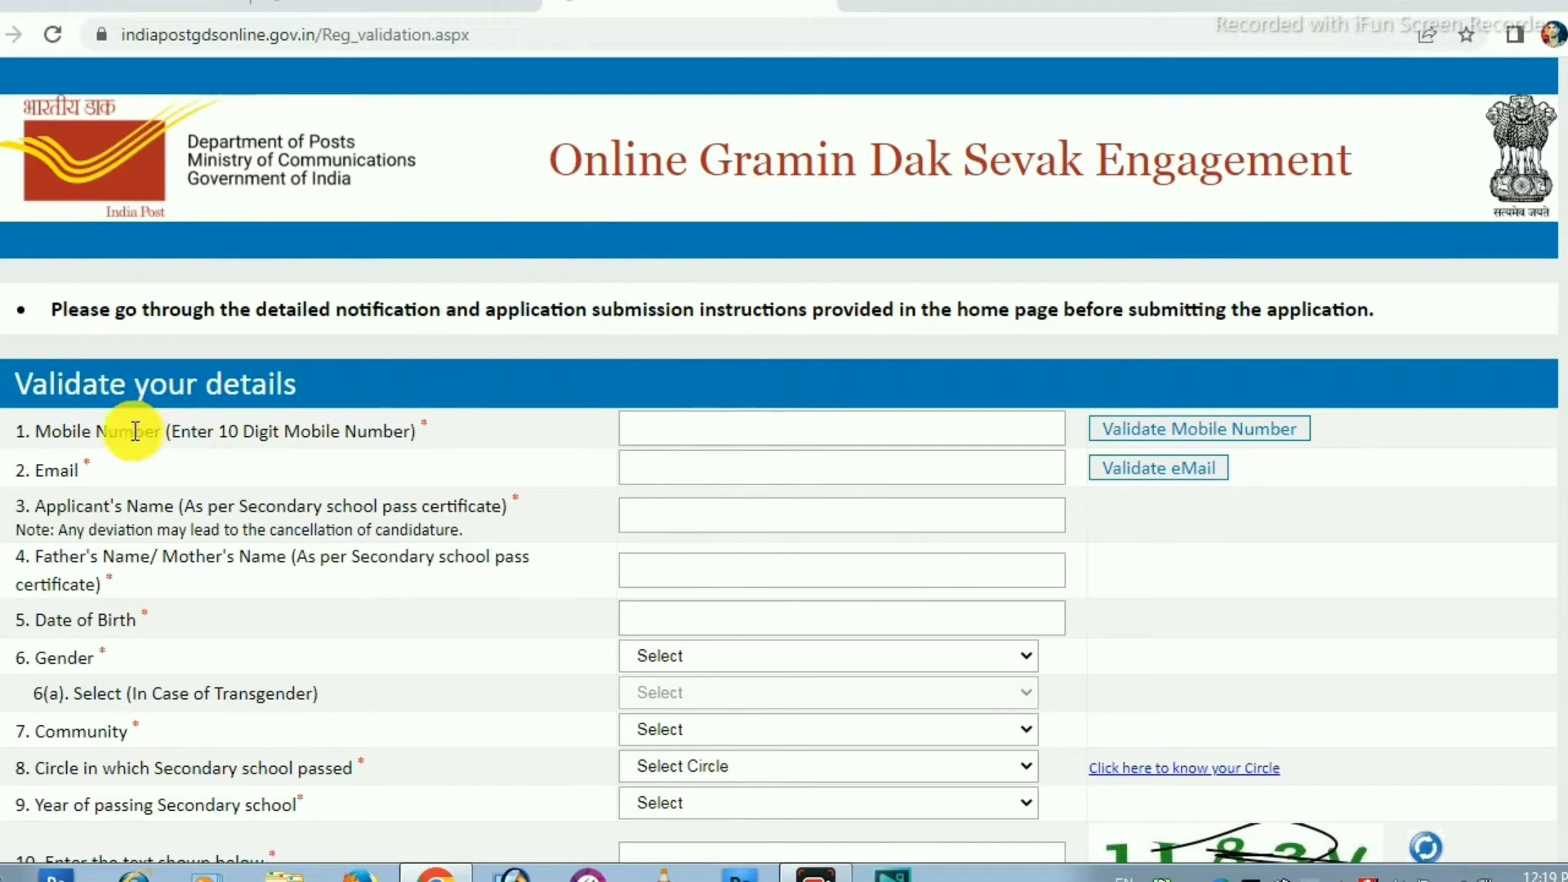
Step: Go through the mobile number, email, applicant's name and father's or mother's name fields without filling them in
left_click(757, 426)
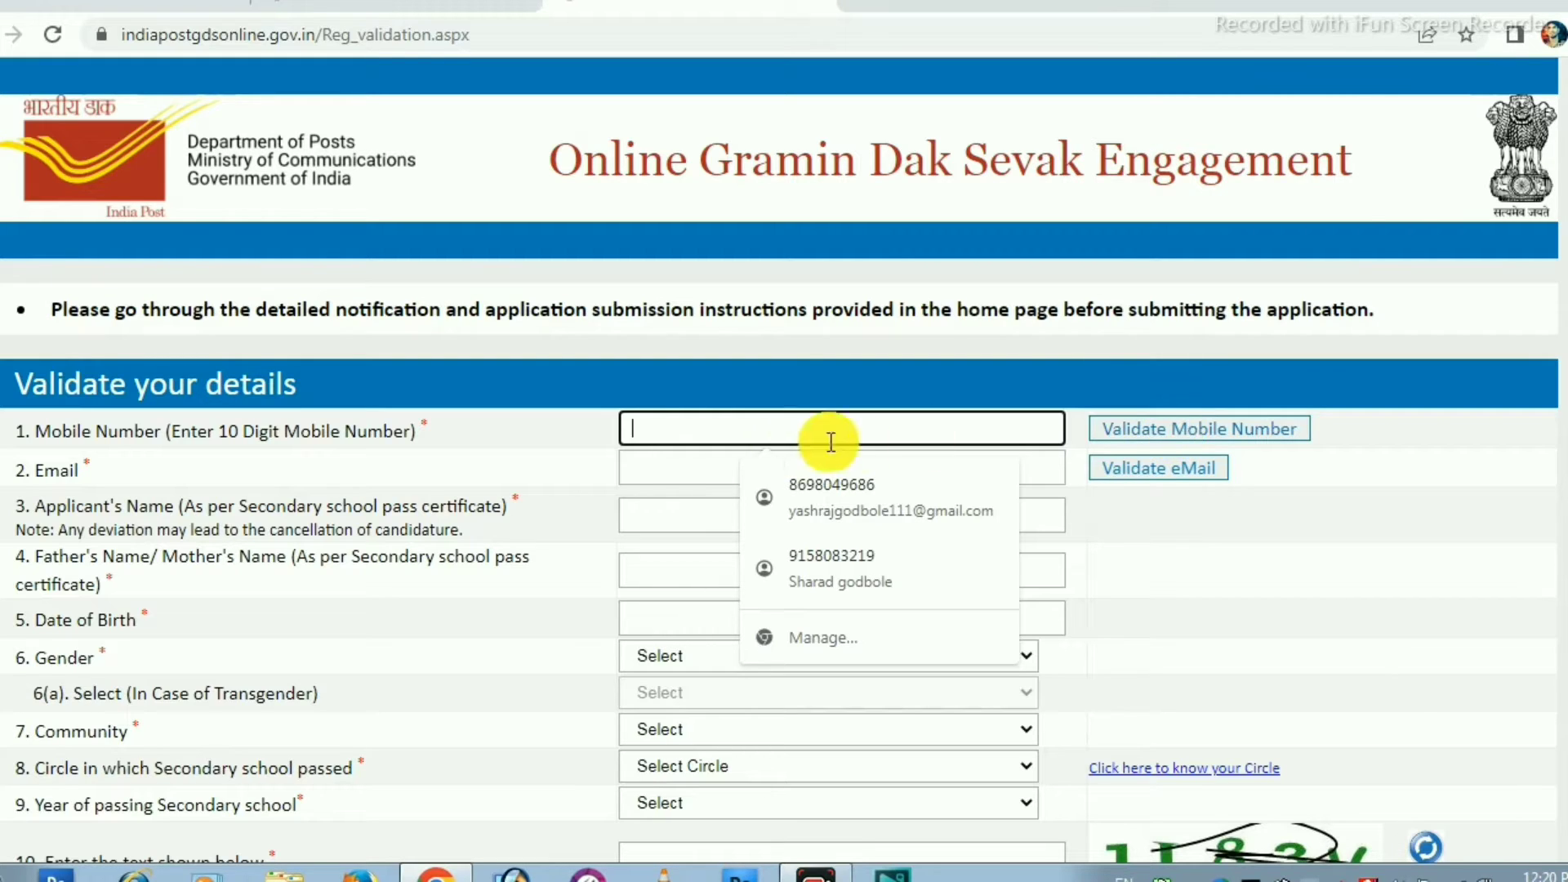
left_click(675, 464)
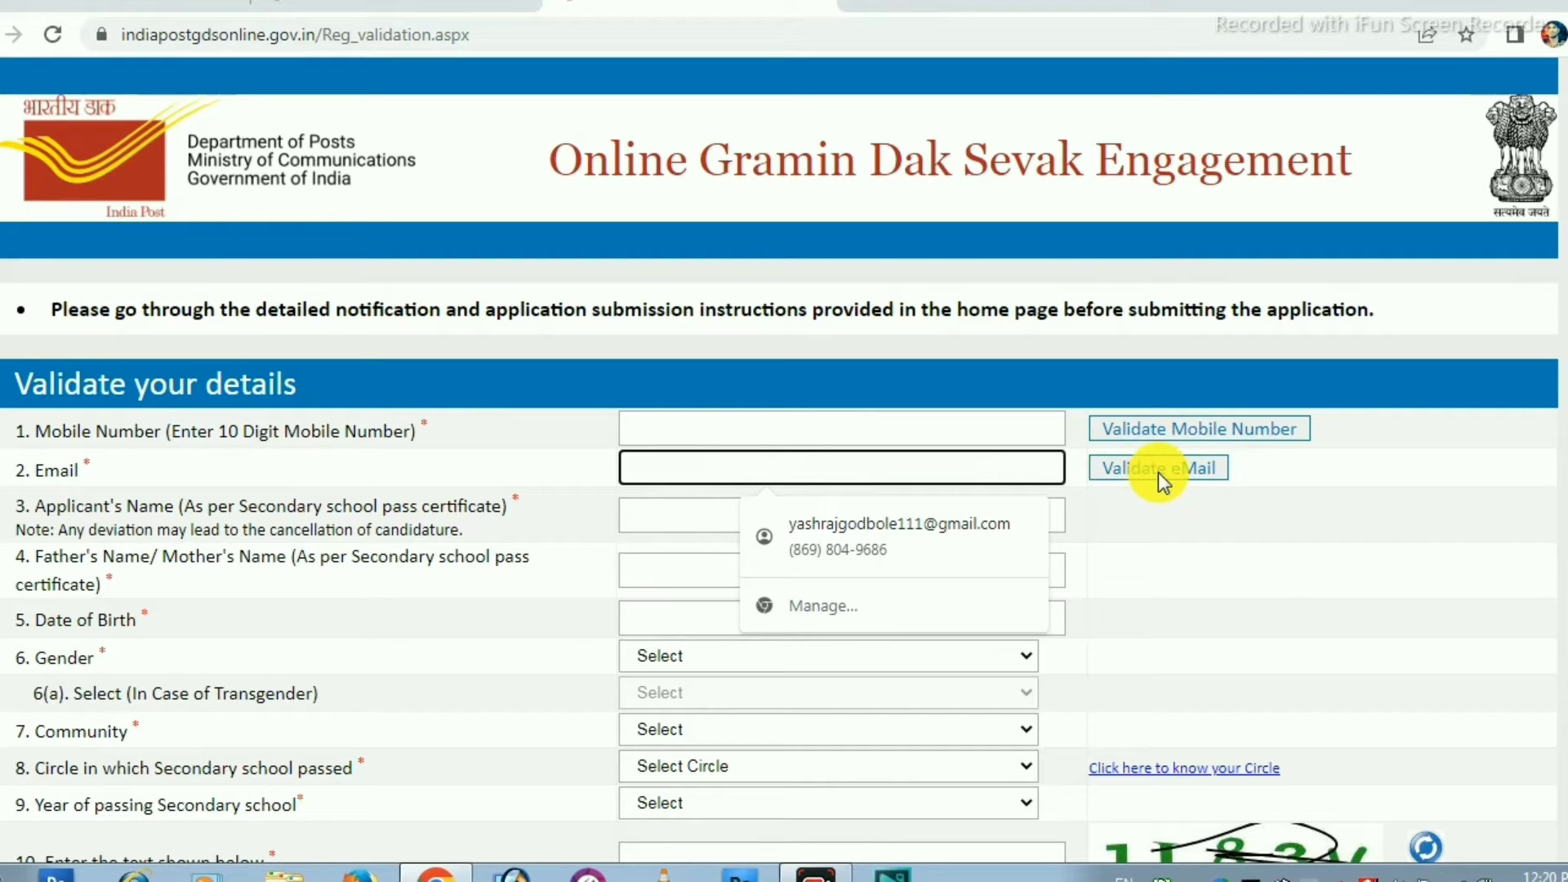
left_click(688, 518)
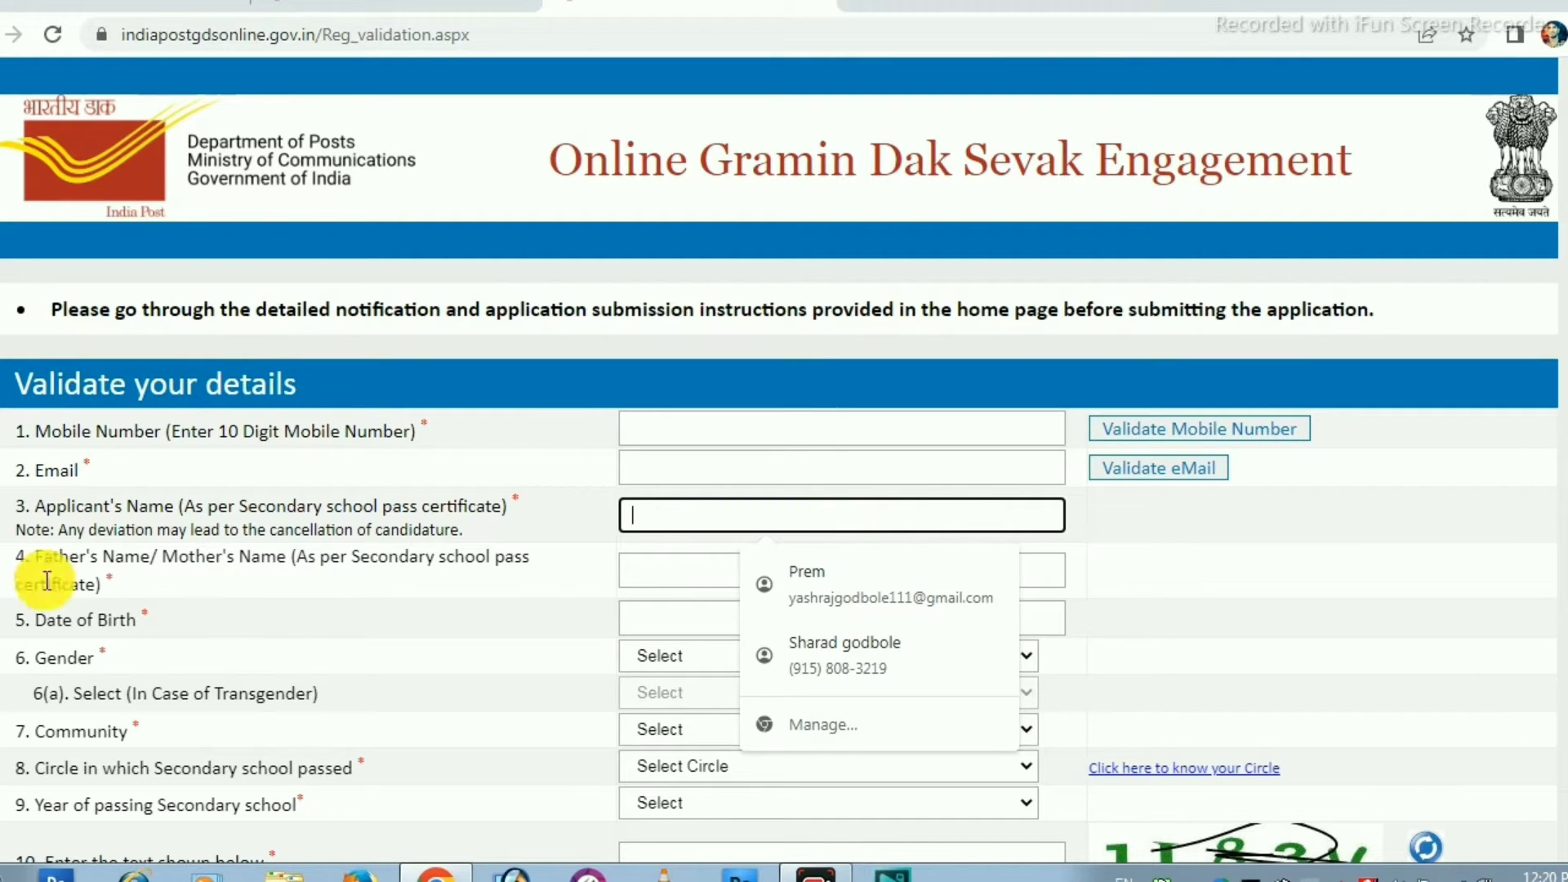
left_click(1197, 531)
left_click(669, 573)
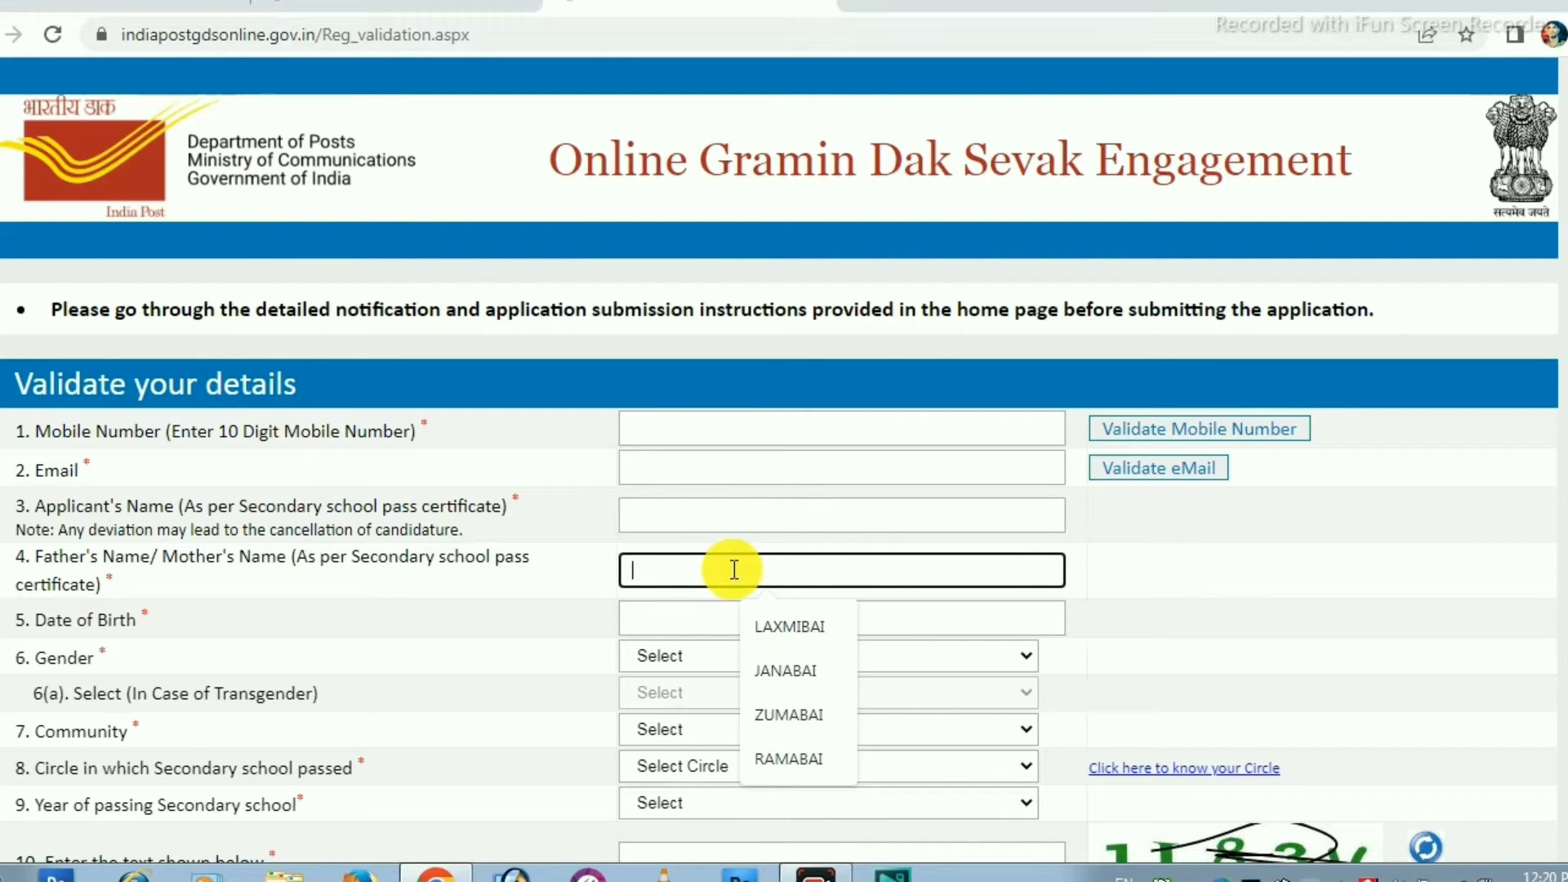
scroll(689, 516, "down", 2)
Step: Look at the date of birth calendar and the available gender options without choosing a value
left_click(694, 495)
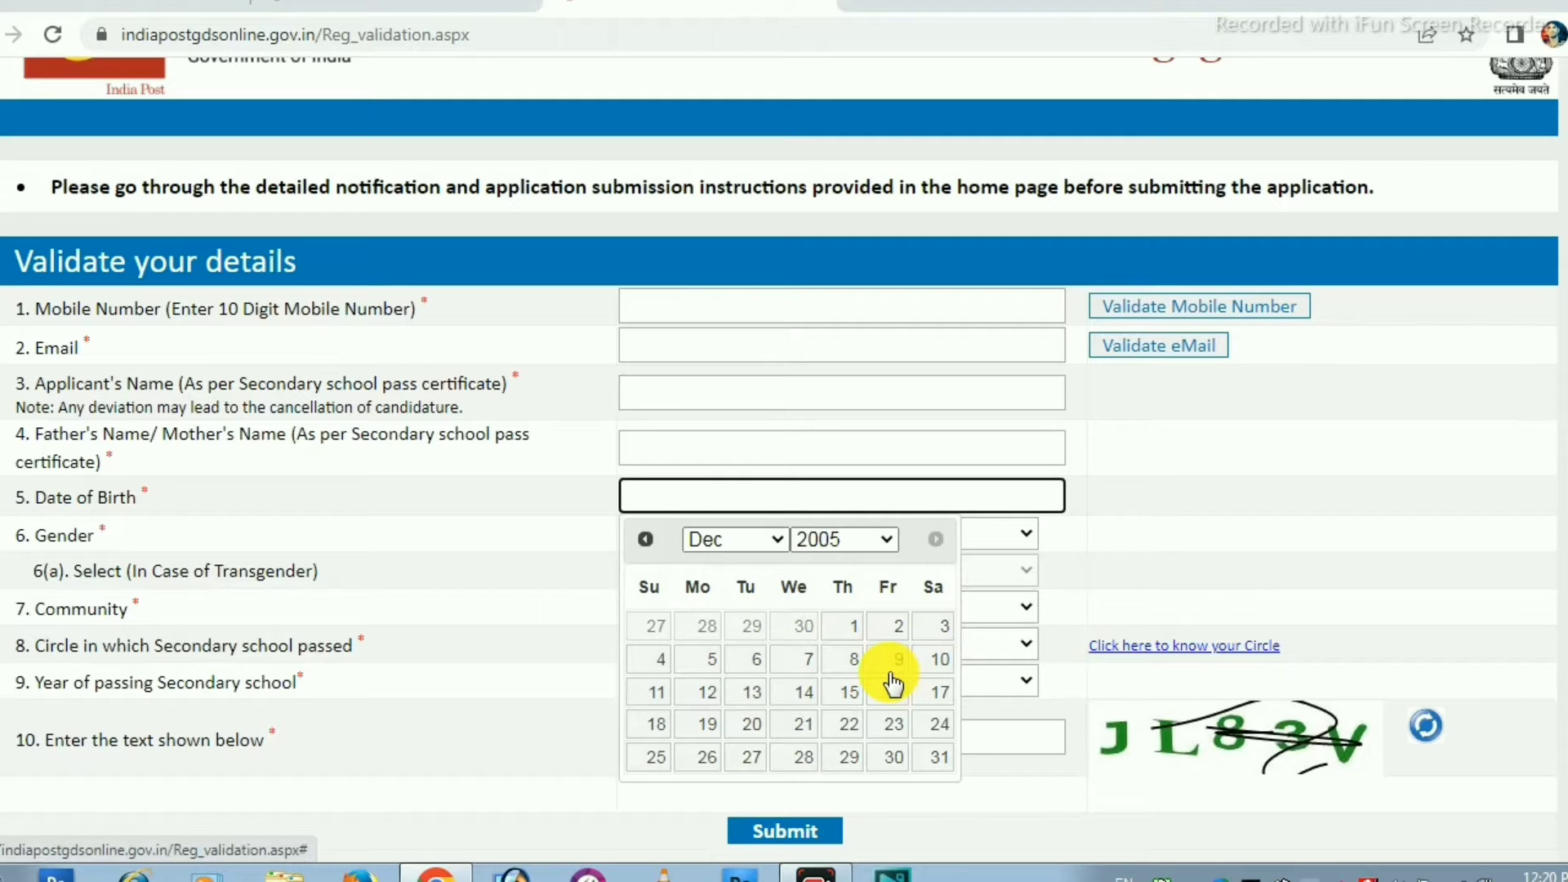
left_click(1173, 571)
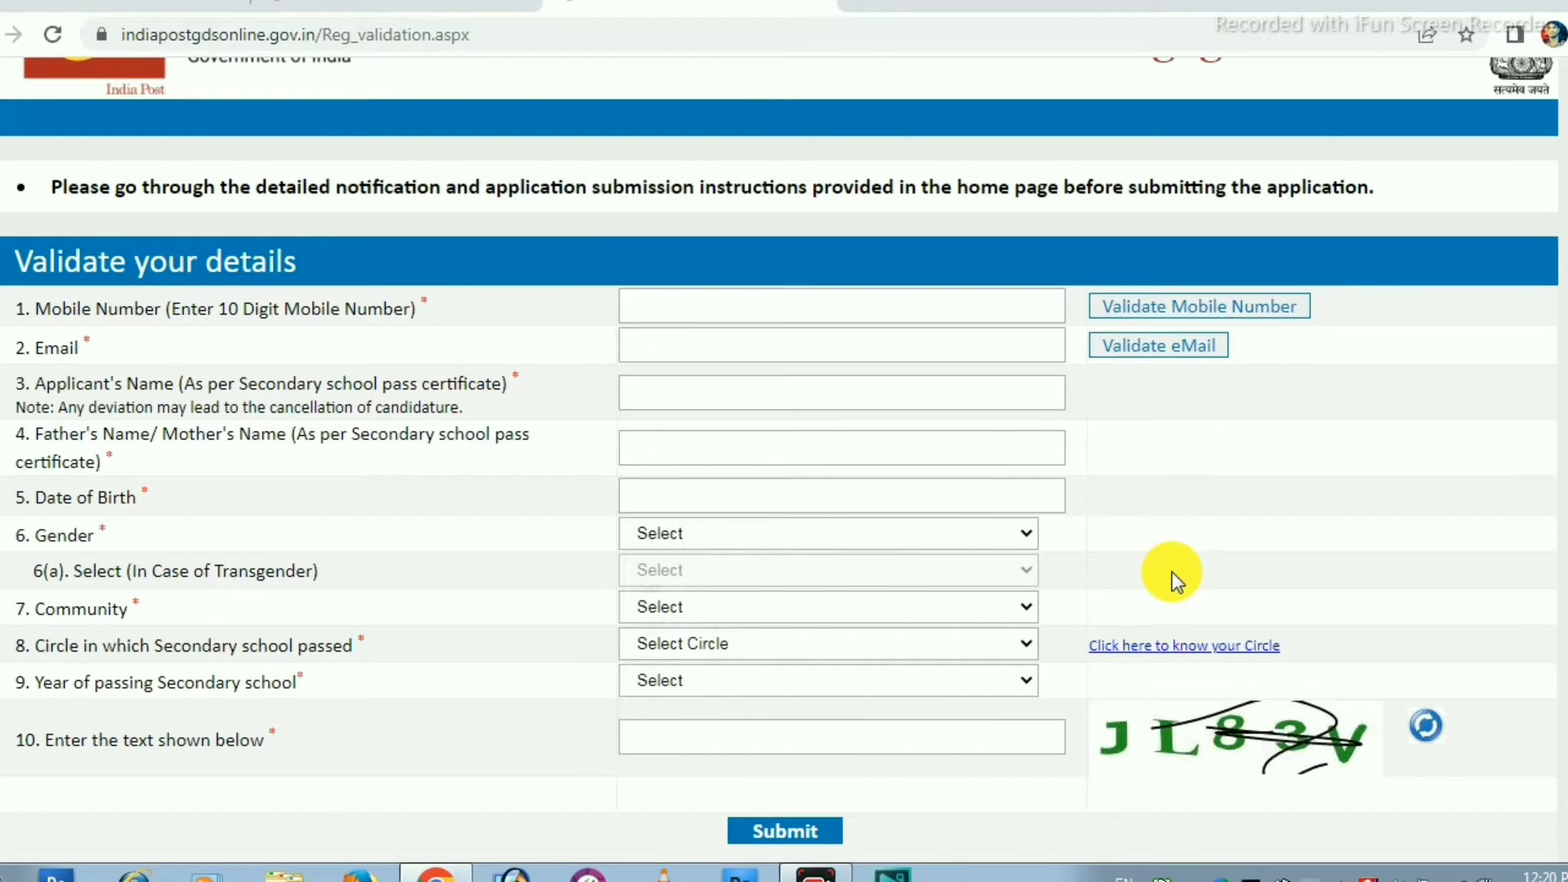
left_click(701, 540)
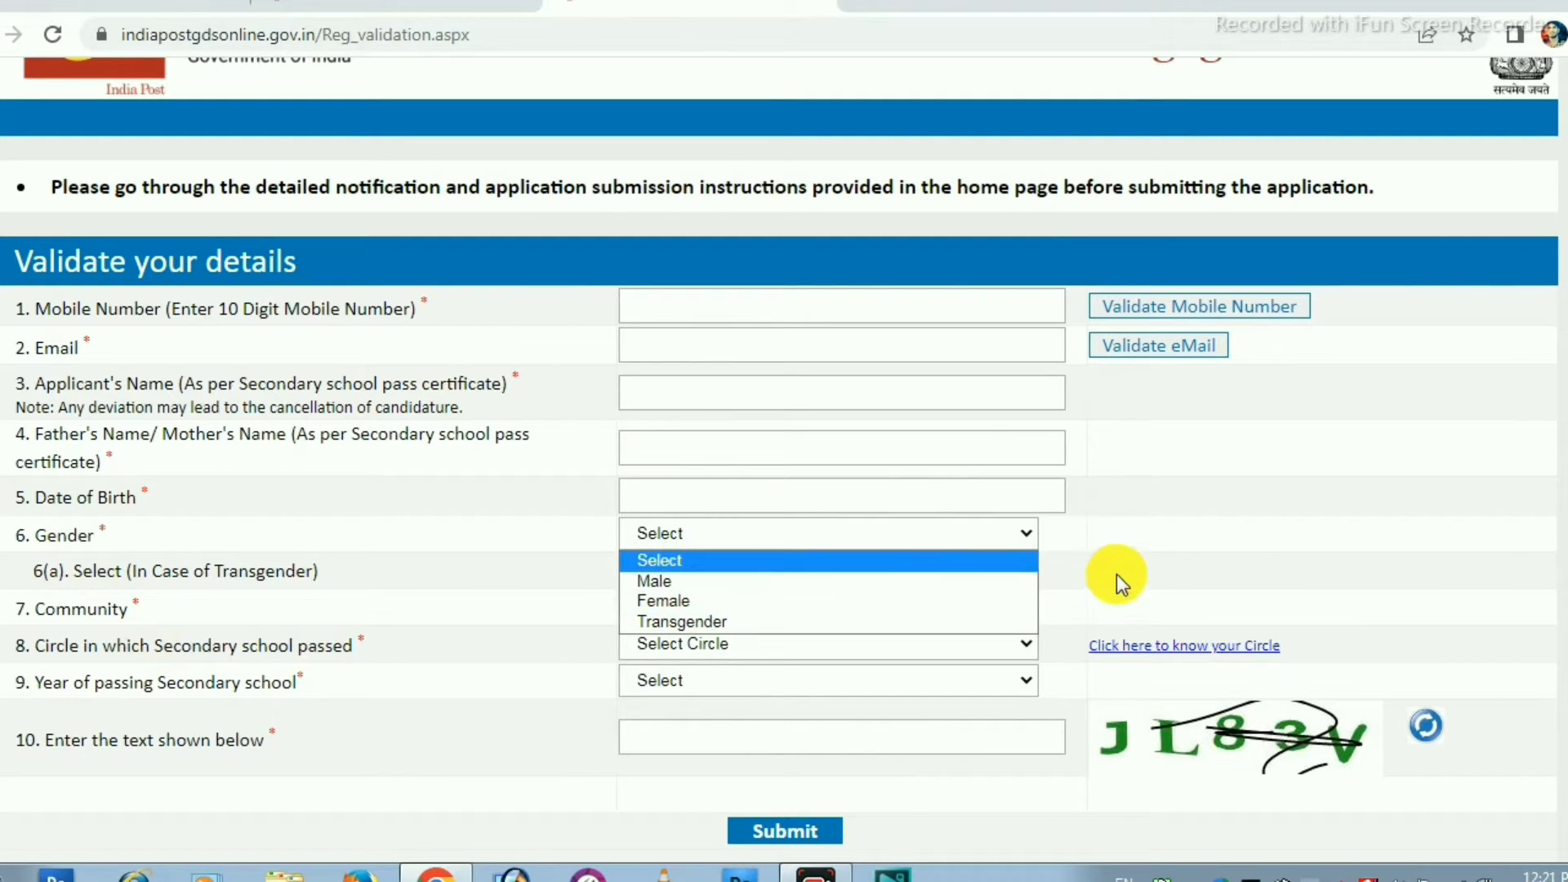
scroll(1153, 562, "up", 1)
scroll(1153, 570, "down", 1)
left_click(1153, 585)
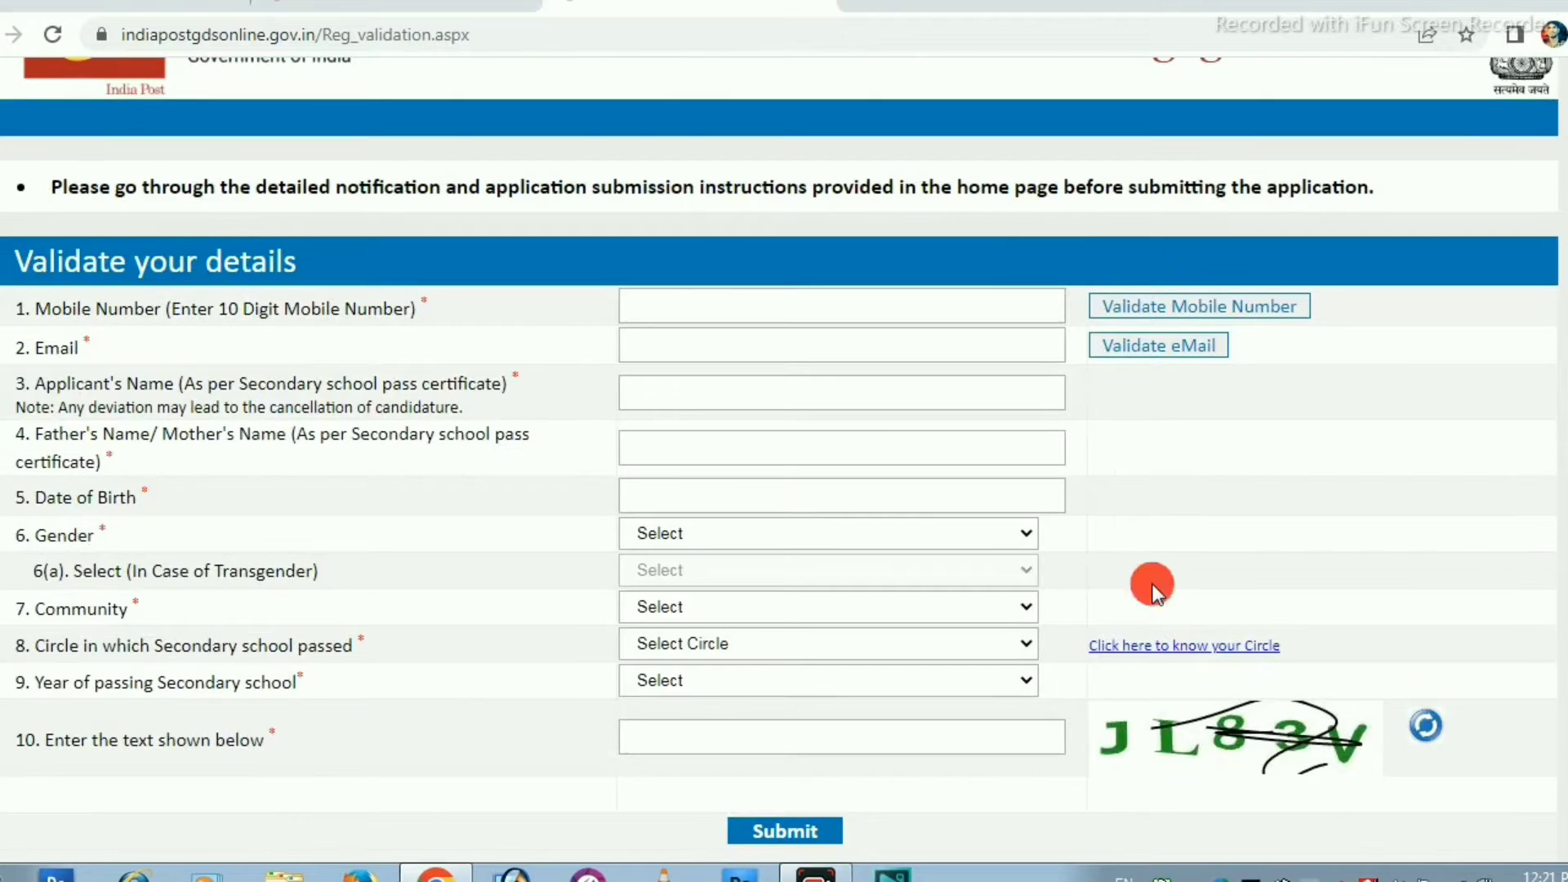
Step: Set the community to OBC and the circle in which secondary school was passed to Maharashtra
left_click(656, 606)
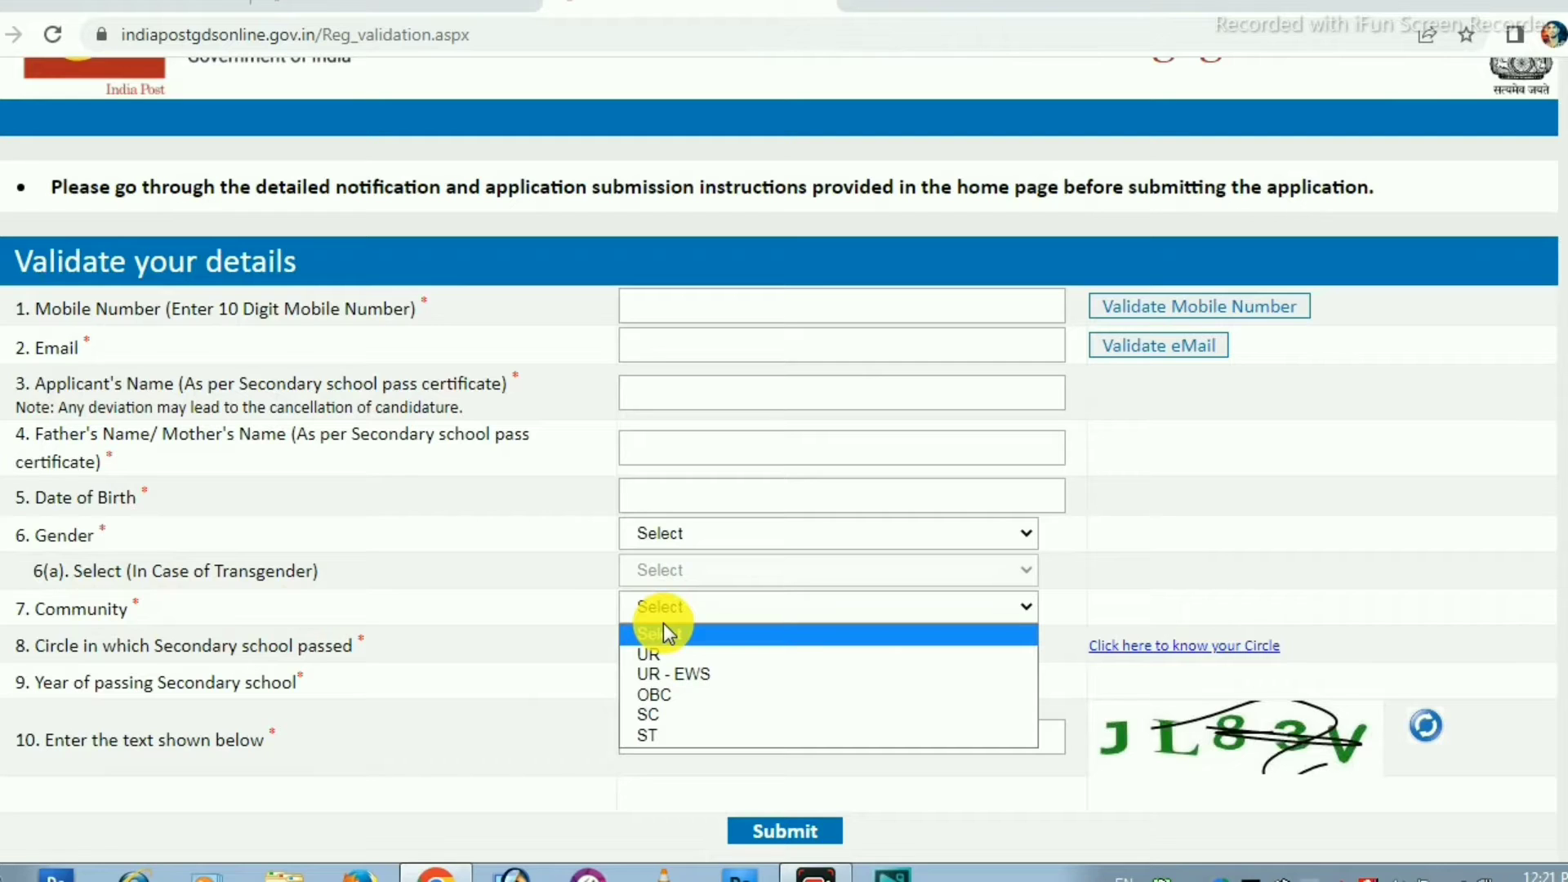
left_click(658, 698)
scroll(851, 610, "down", 3)
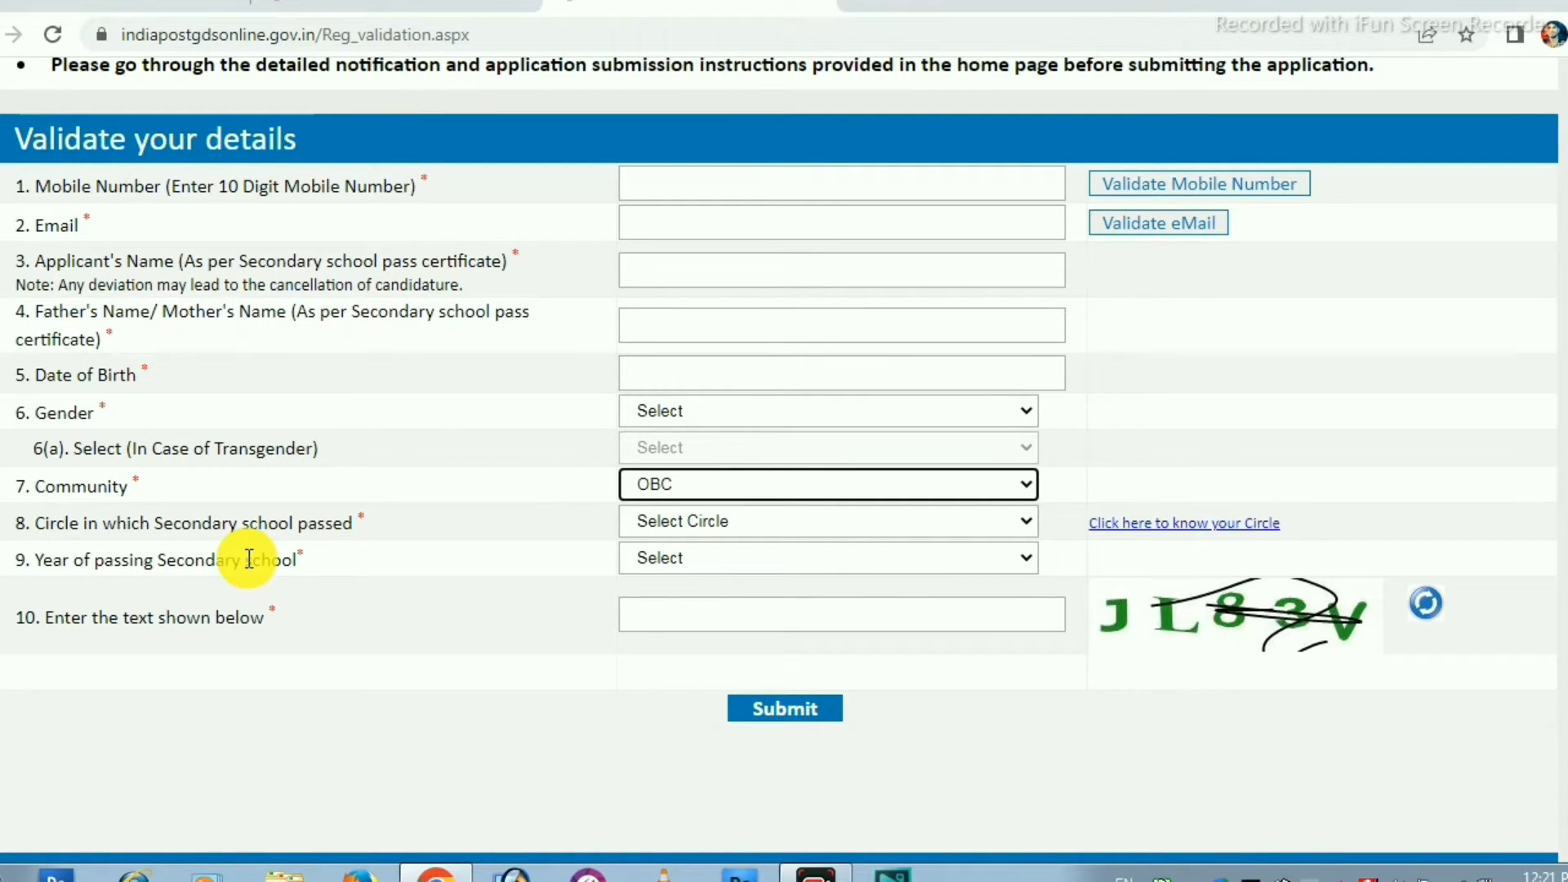
left_click(718, 521)
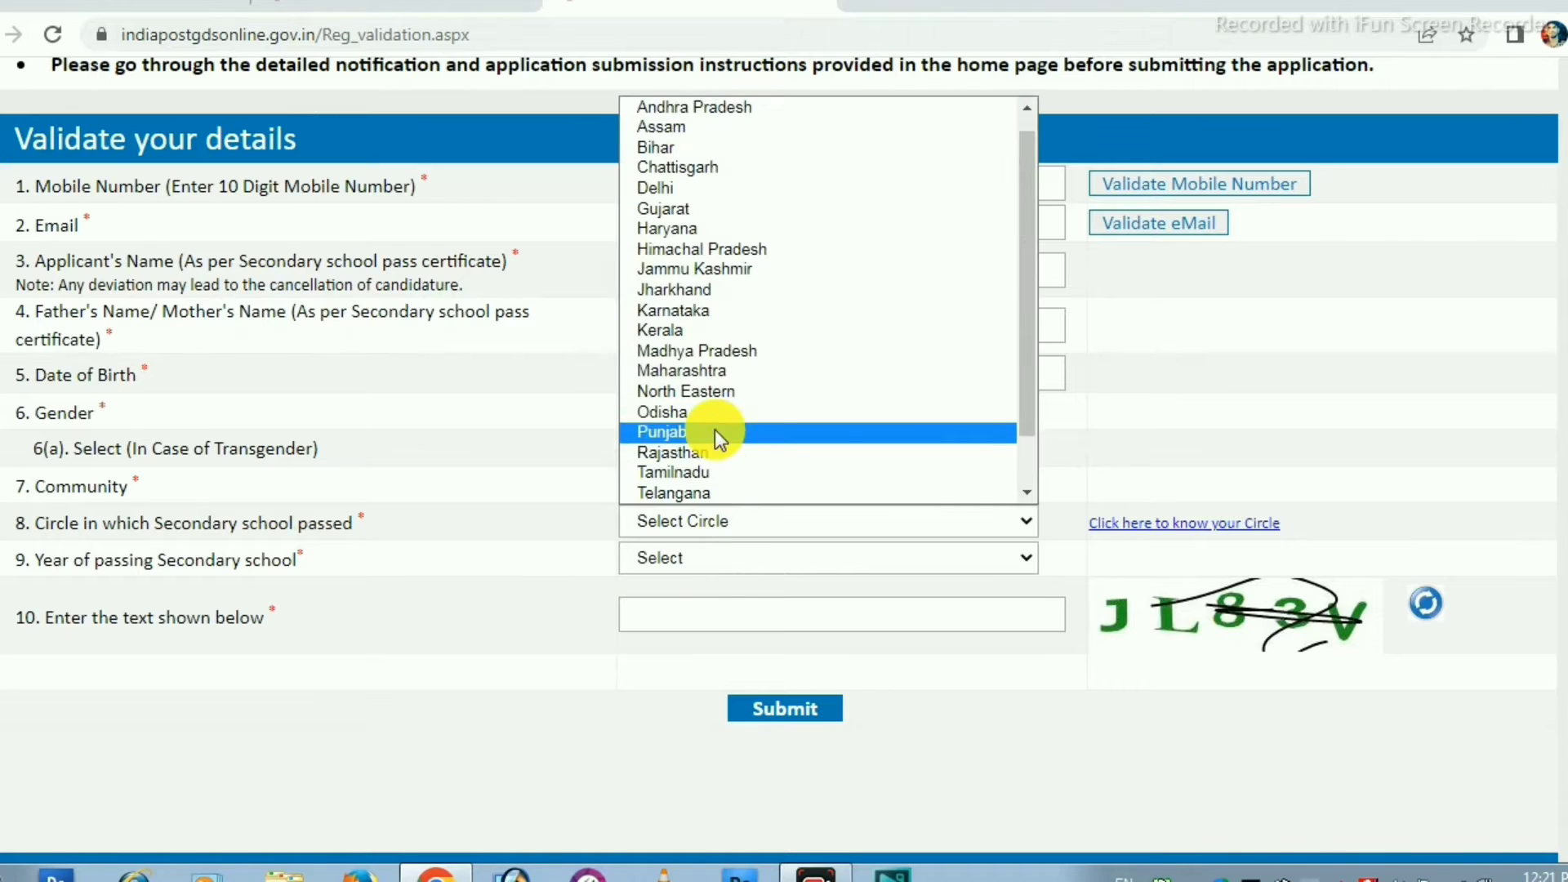
left_click(717, 369)
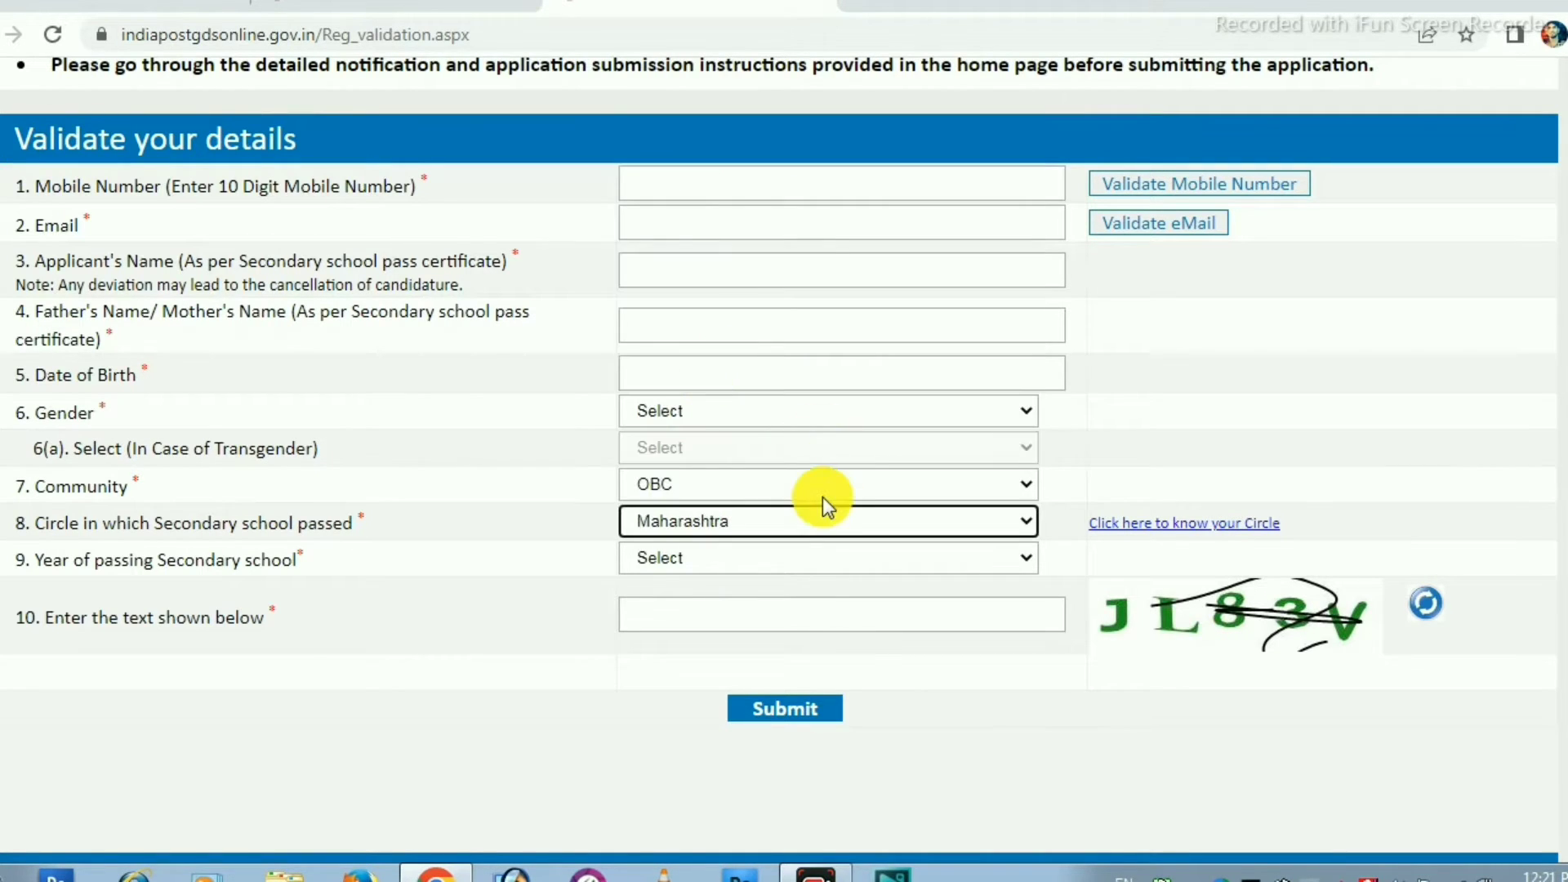
Step: Set the year of passing secondary school to 2012
scroll(821, 497, "down", 2)
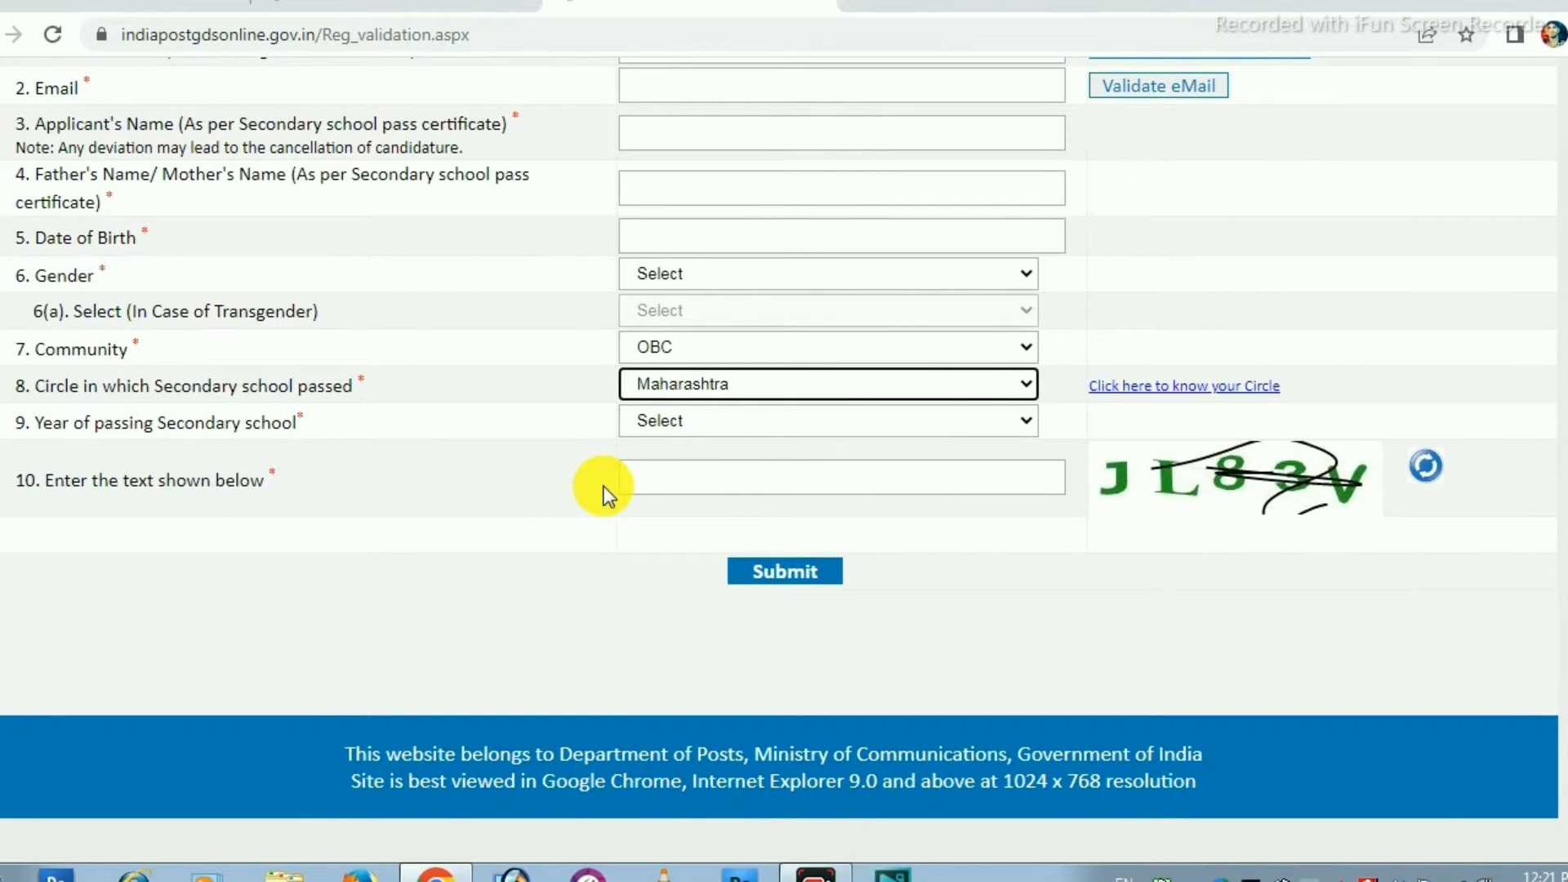
left_click(915, 422)
scroll(732, 641, "down", 8)
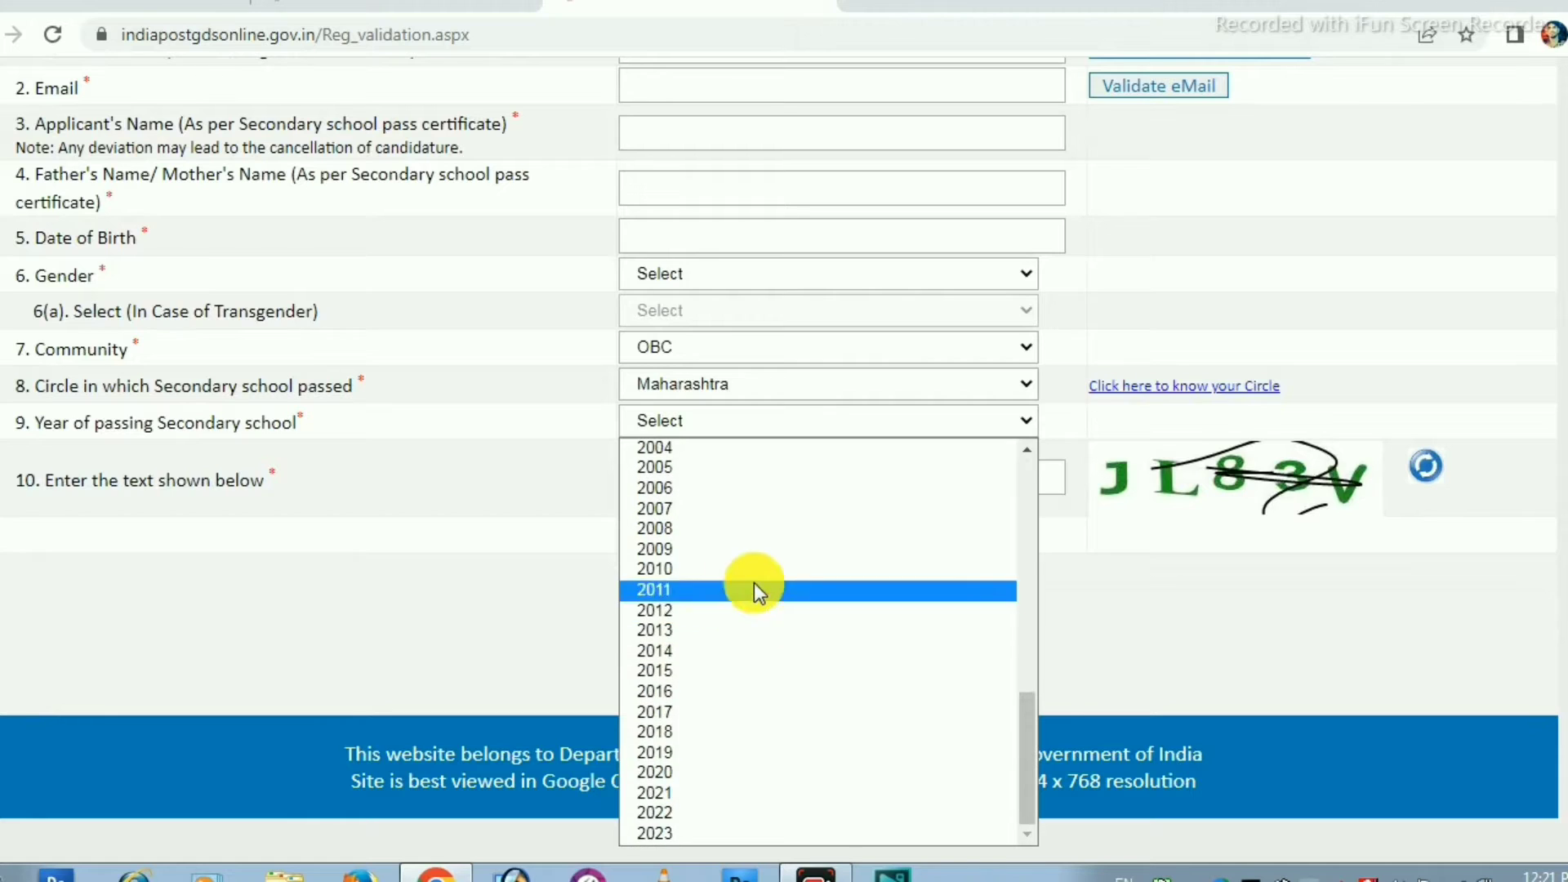
left_click(670, 610)
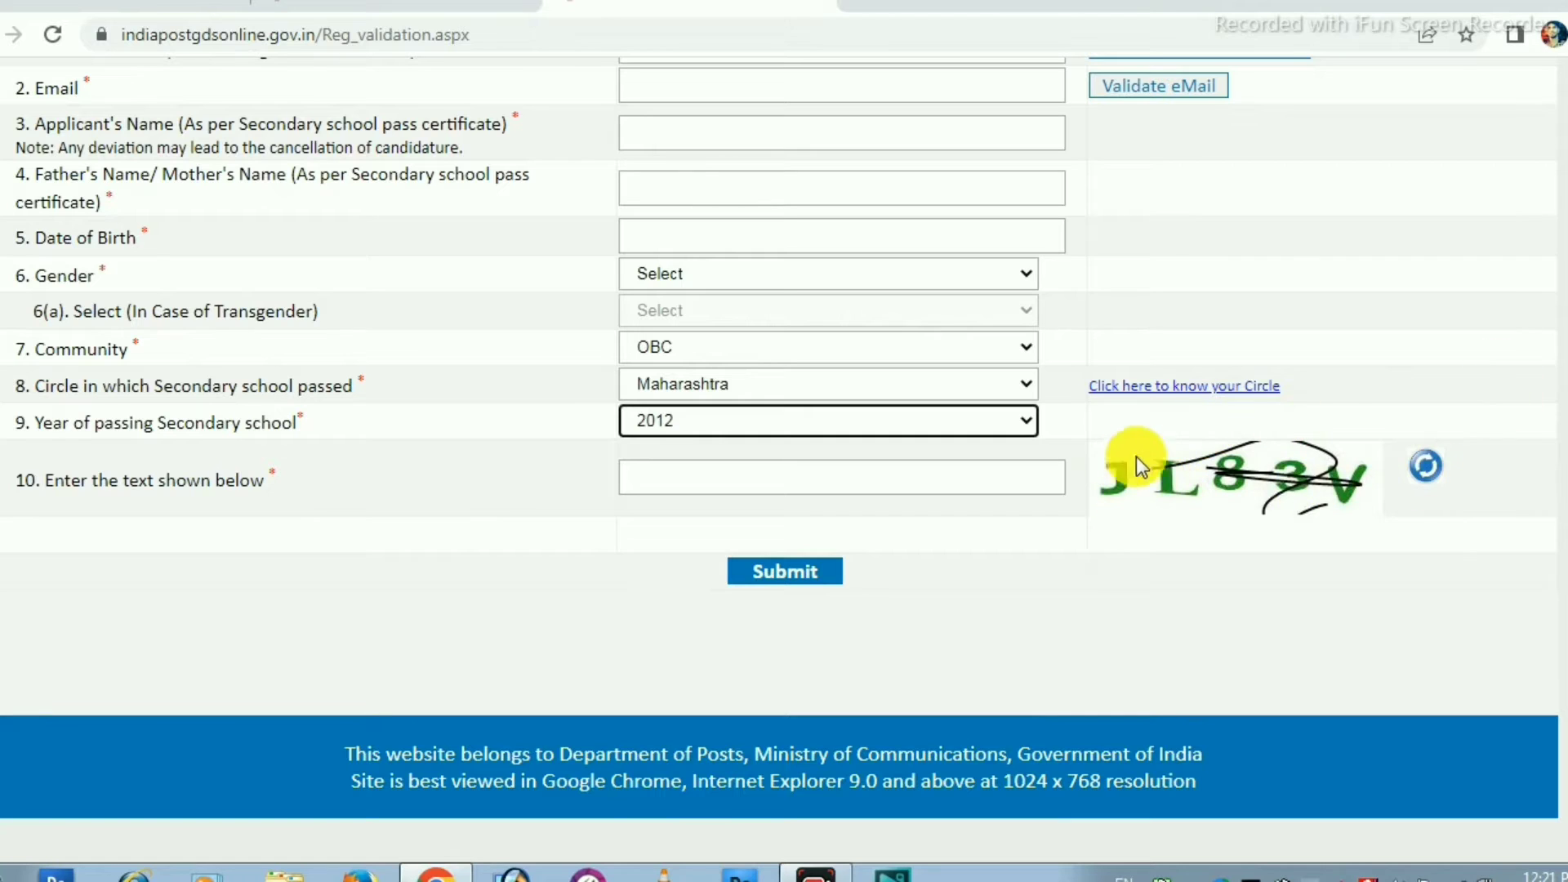
Step: Submit the validation details with the captcha text and continue to the detailed registration form
left_click(760, 479)
left_click(773, 571)
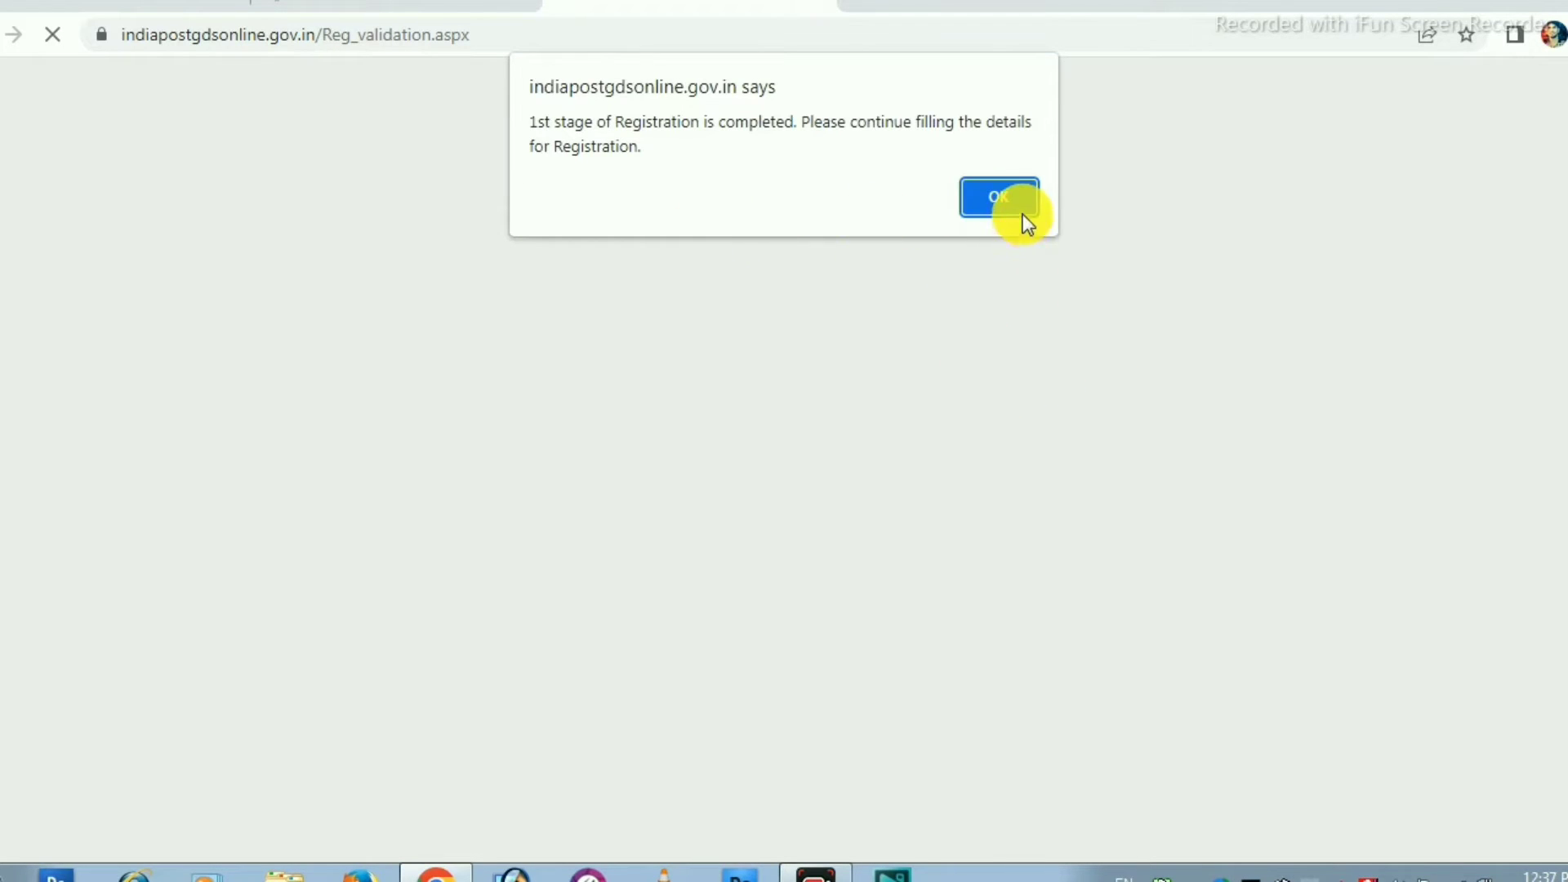
left_click(1001, 197)
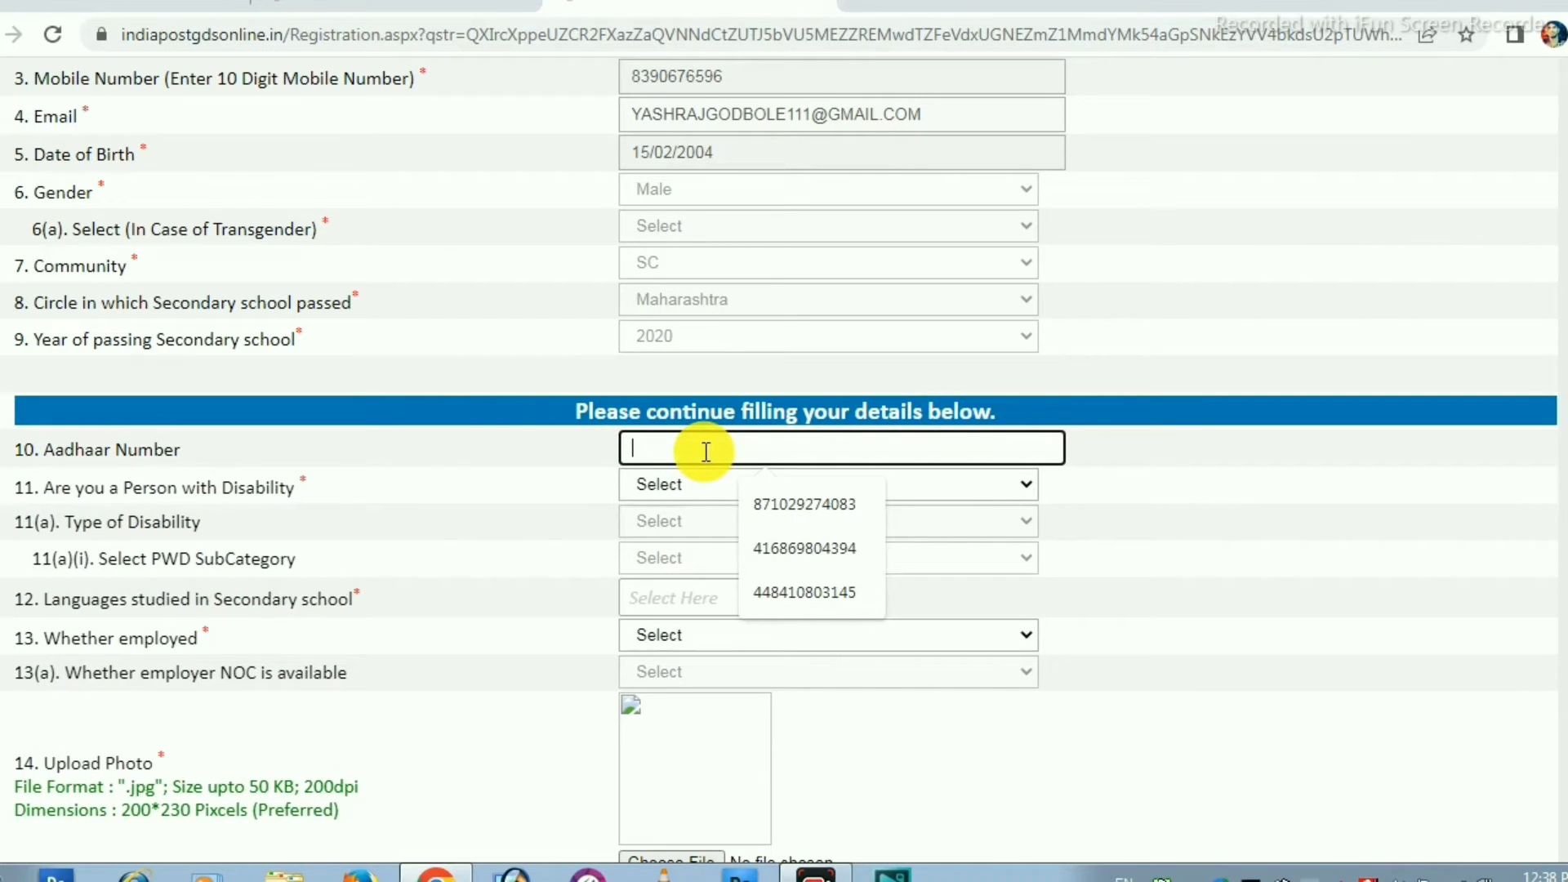
Step: Answer Yes to the person with disability question and open the type of disability options
left_click(684, 488)
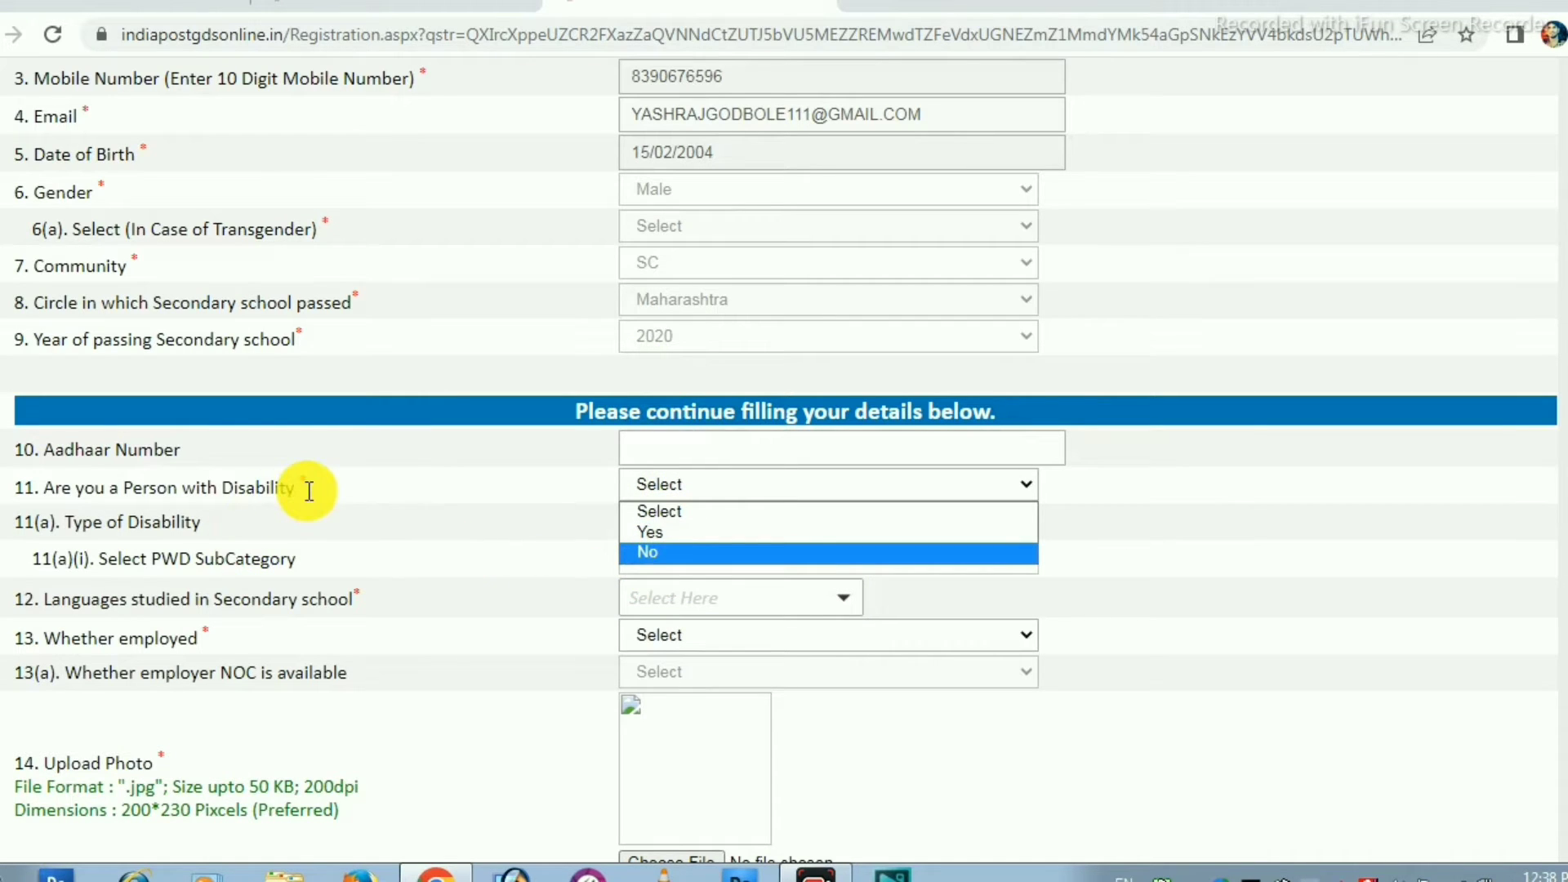
left_click(653, 532)
left_click(684, 521)
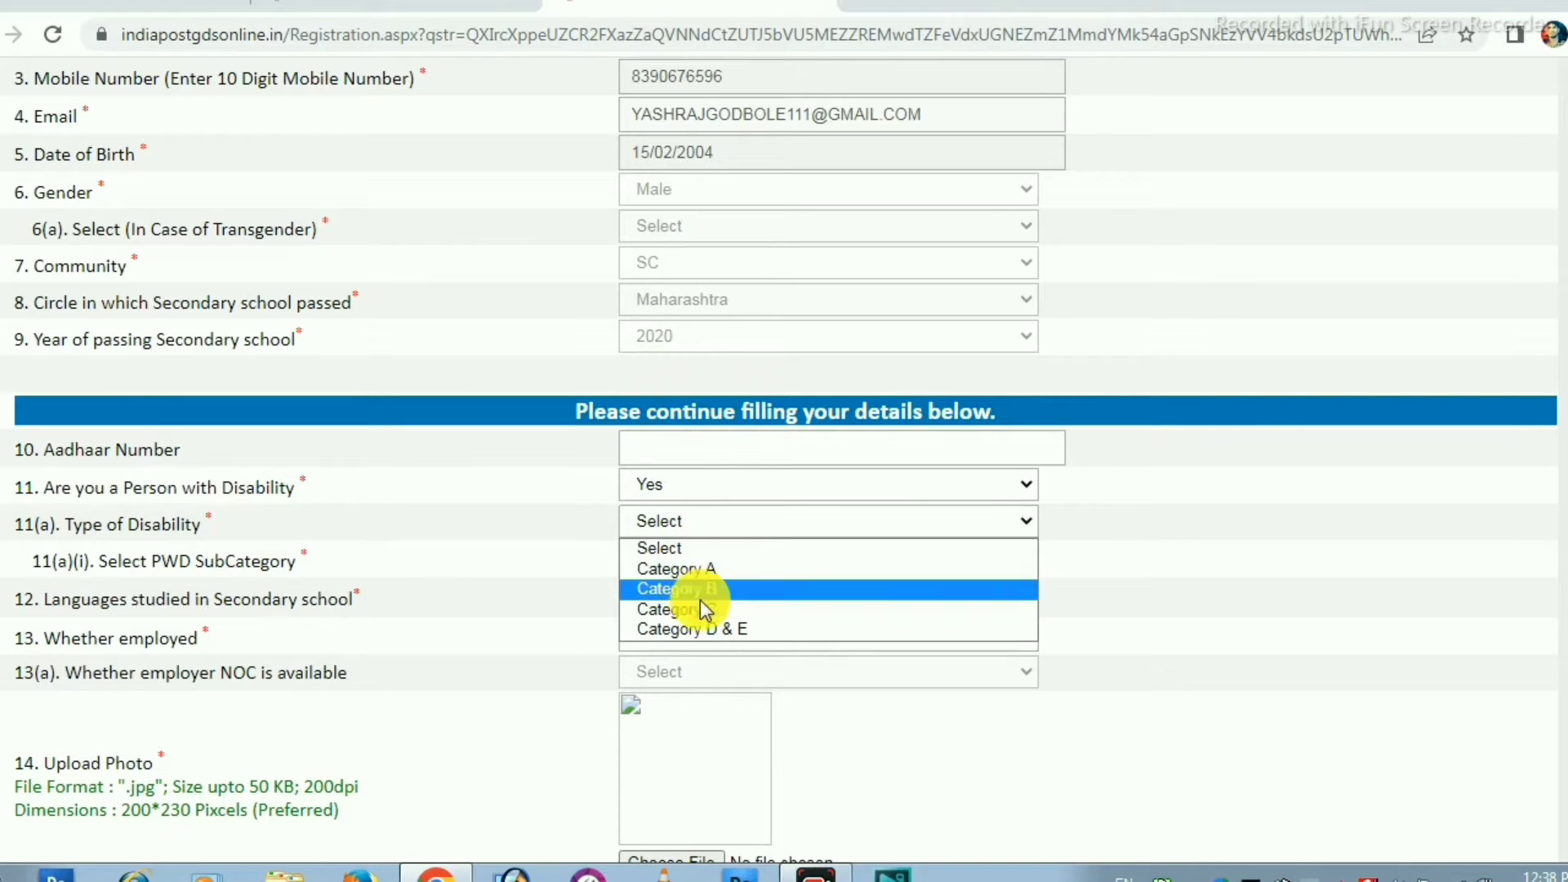
Step: Answer No to the person with disability question and choose English, Hindi and Marathi as the languages studied in secondary school
left_click(812, 480)
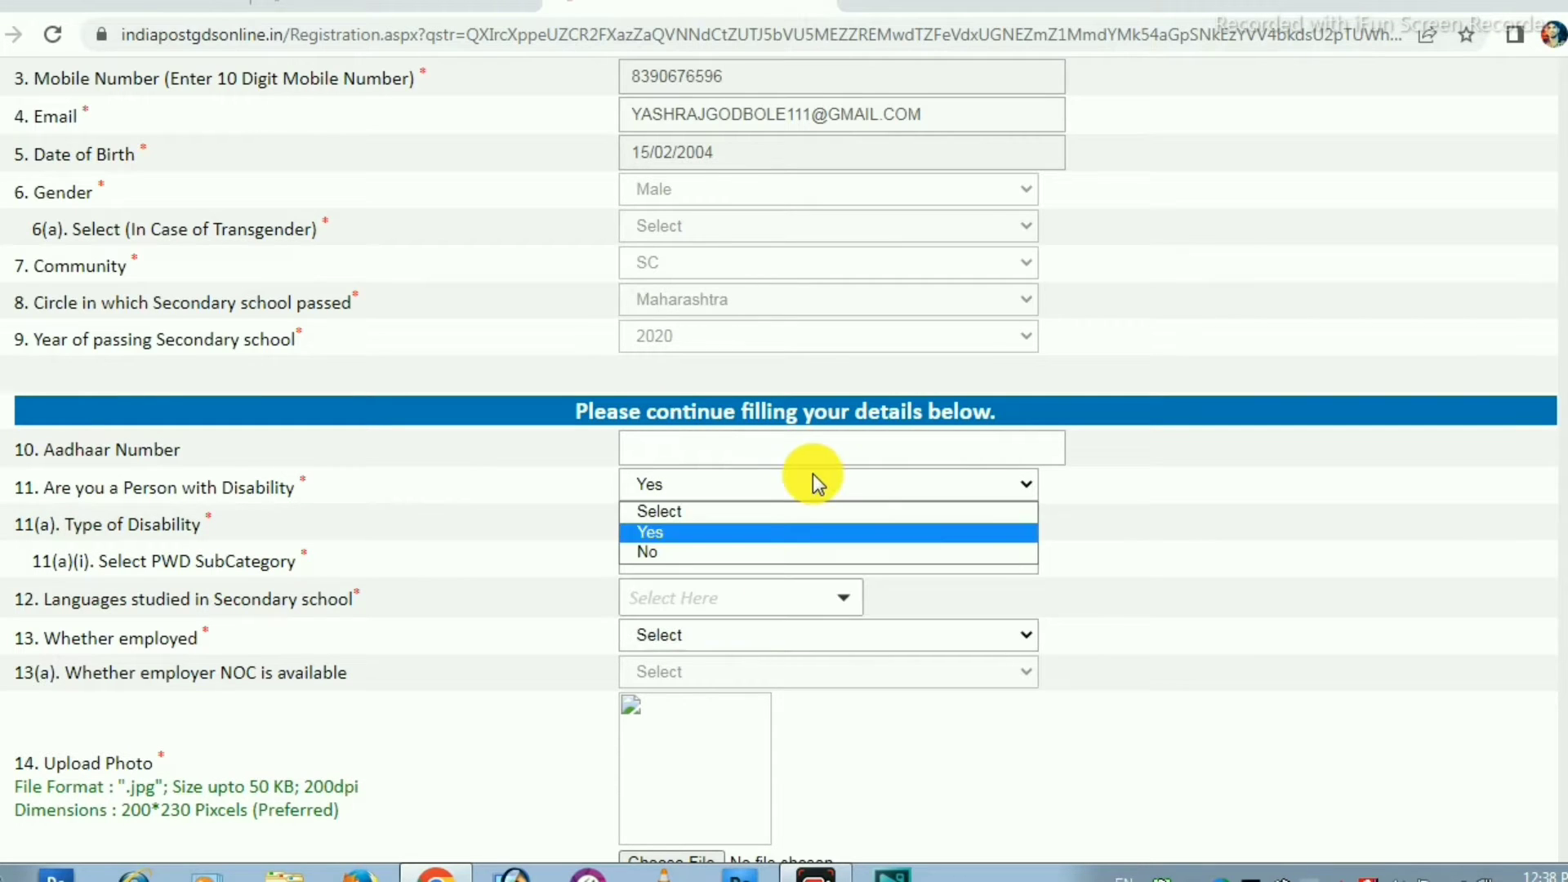
left_click(686, 548)
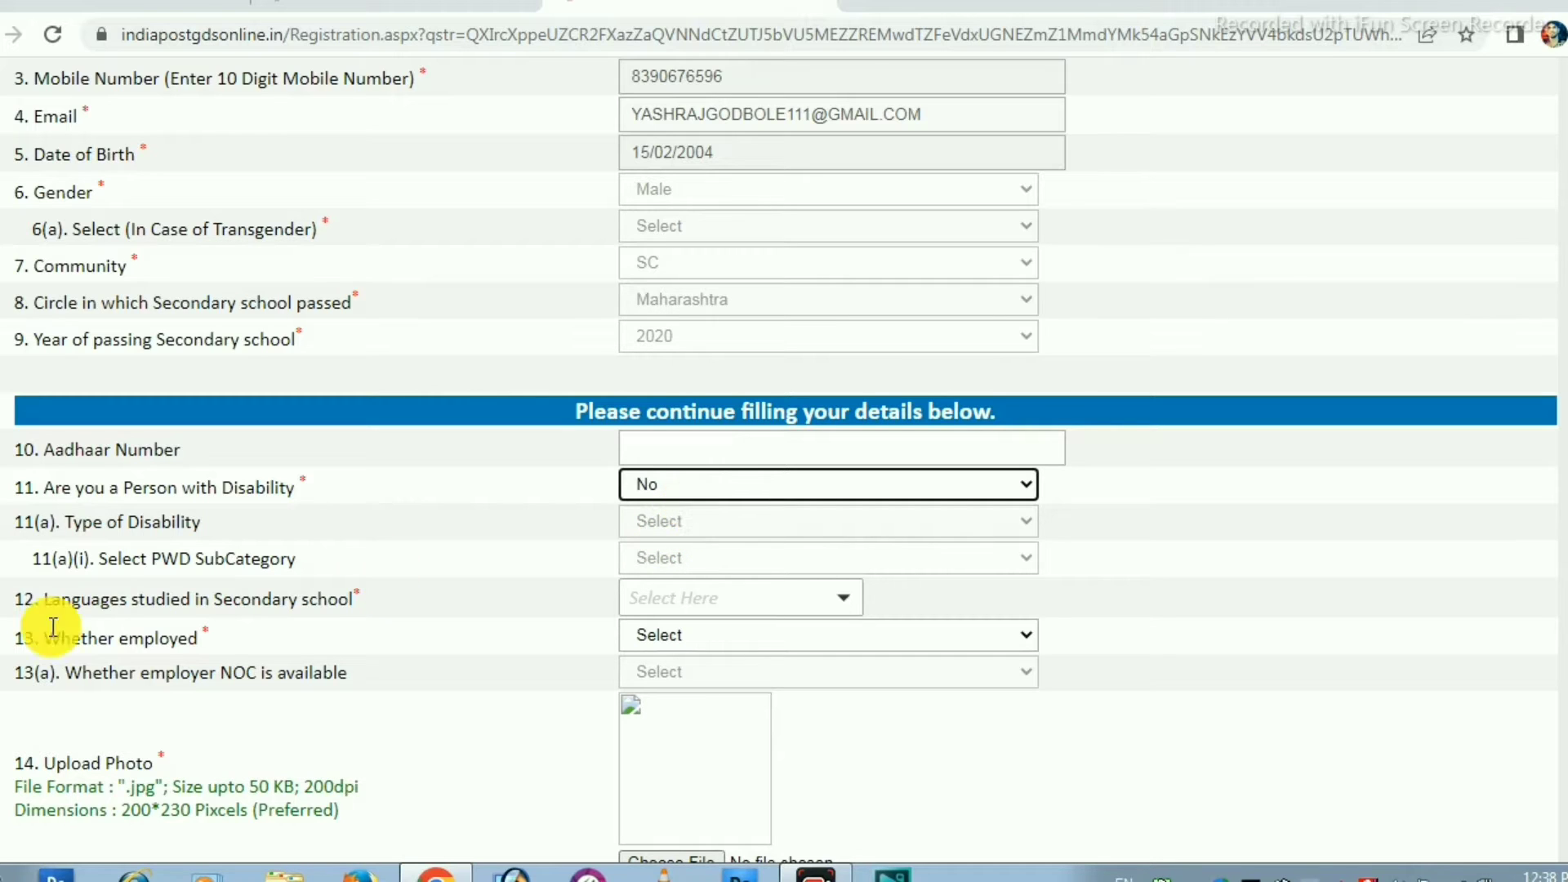
left_click(735, 598)
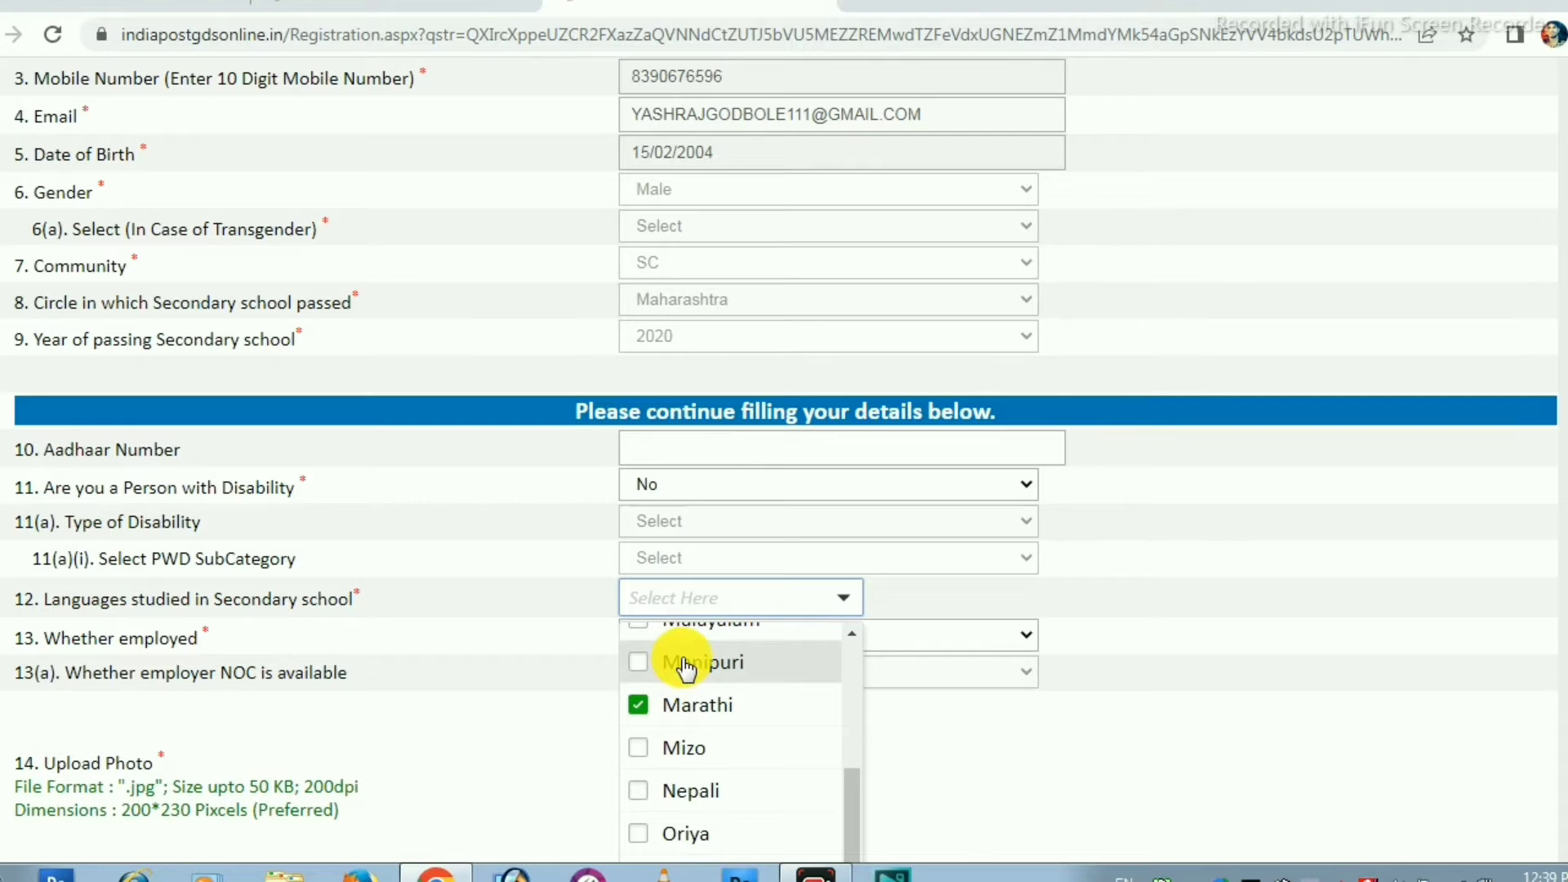
scroll(767, 690, "down", 5)
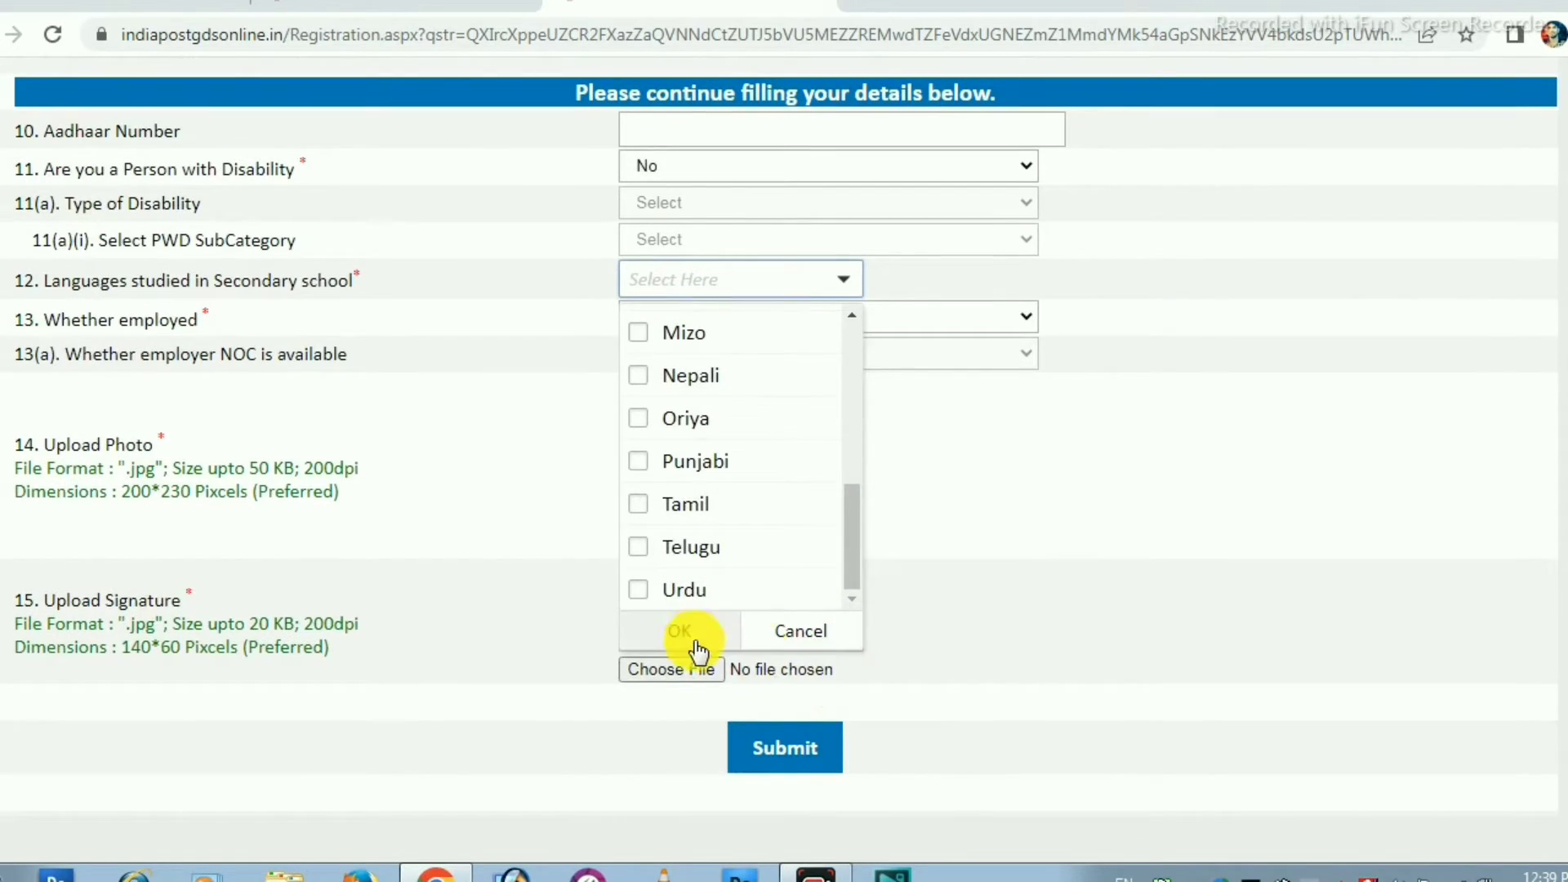
left_click(694, 645)
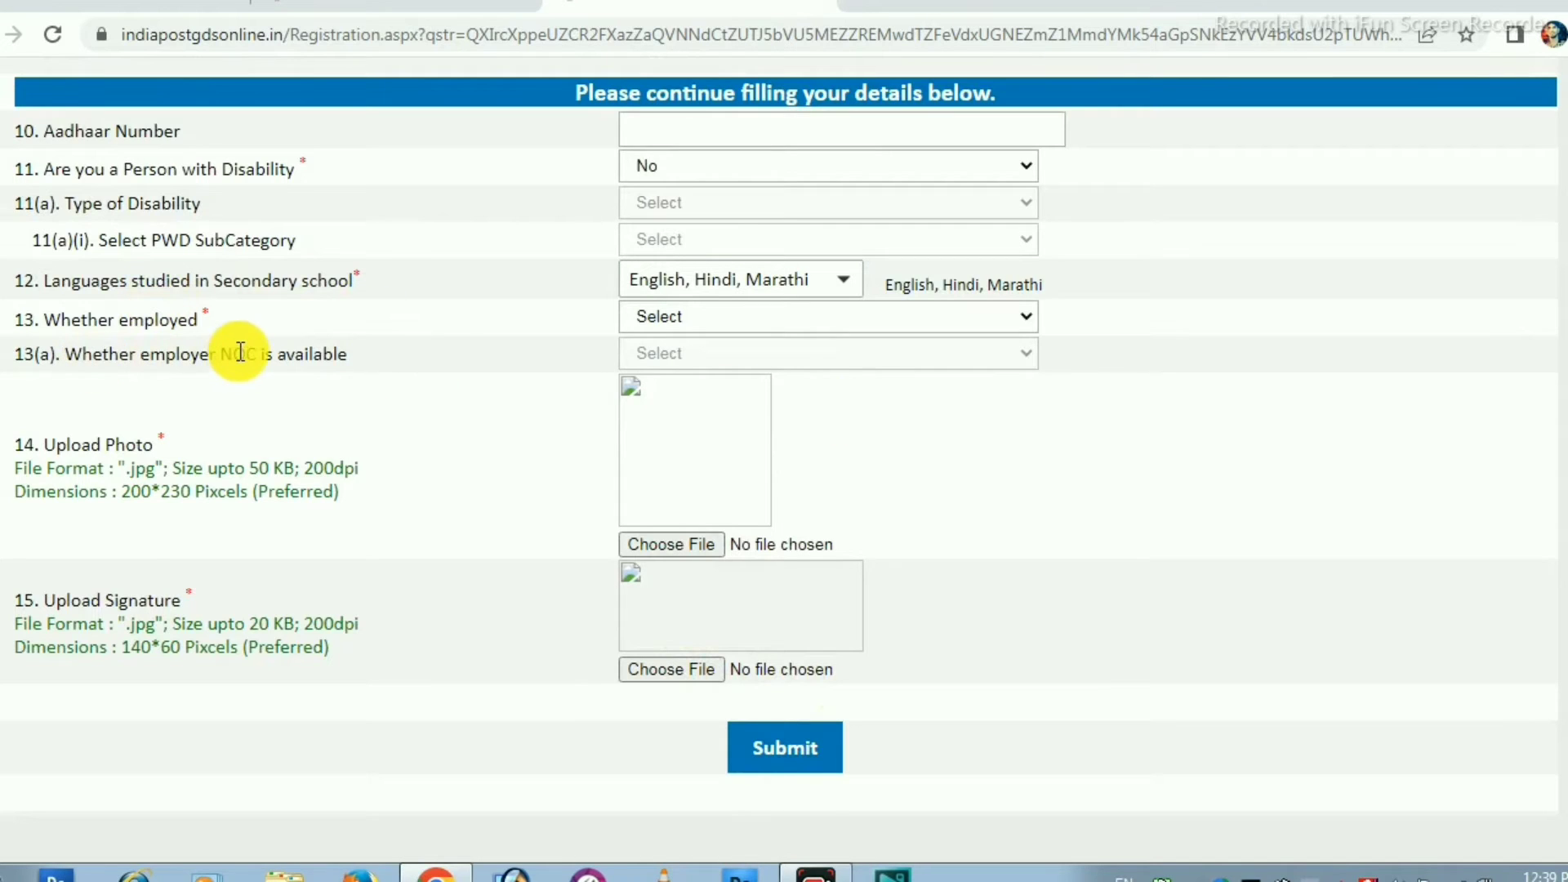
Step: Answer Yes to whether employed and No to whether an employer NOC is available
left_click(898, 321)
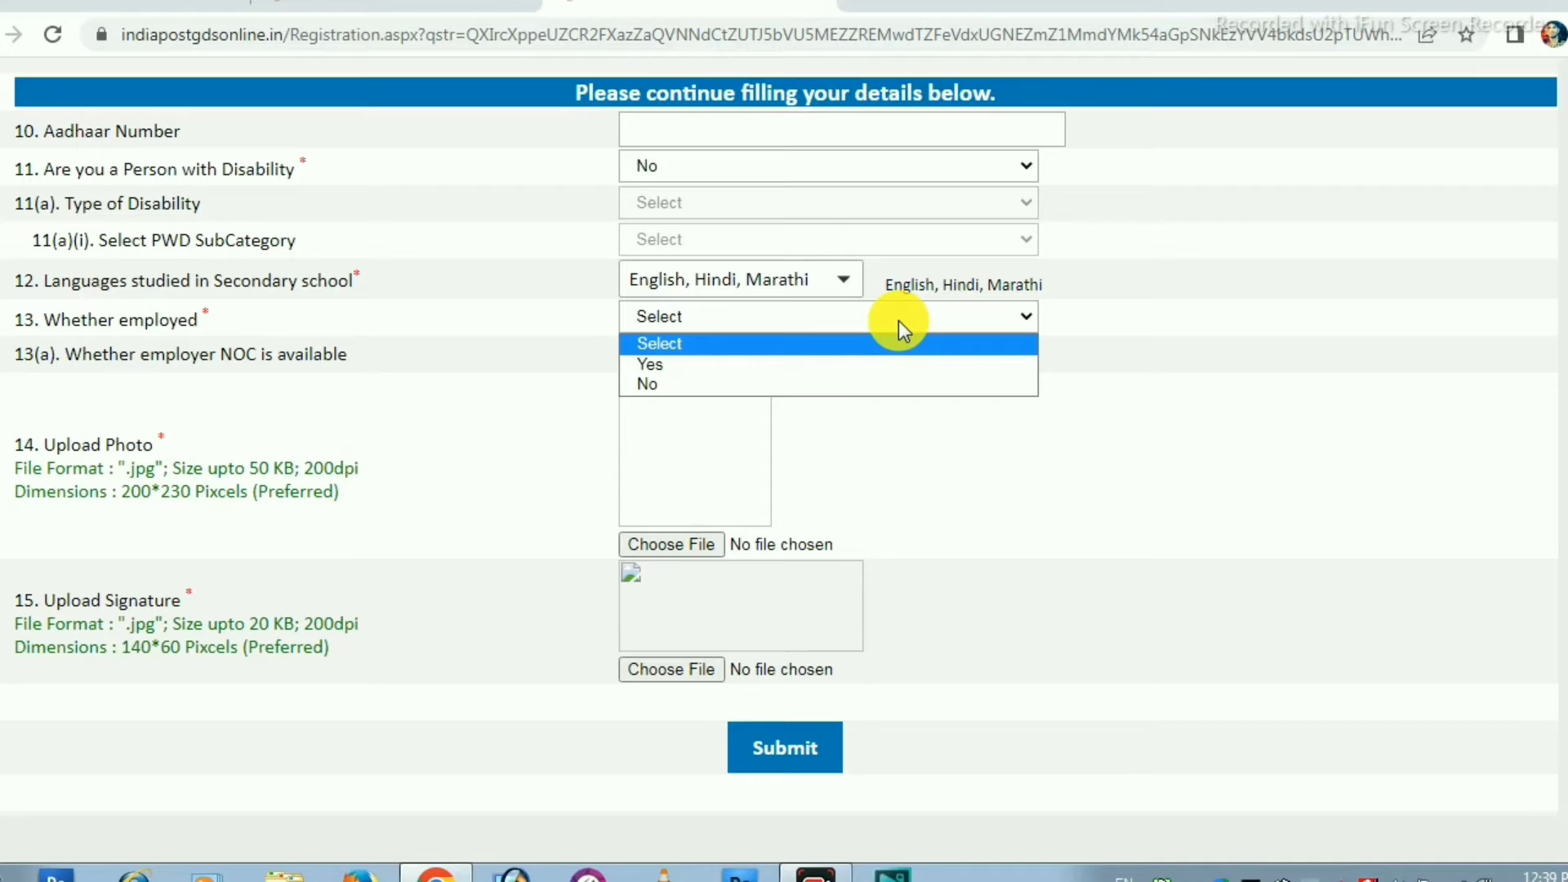
left_click(678, 364)
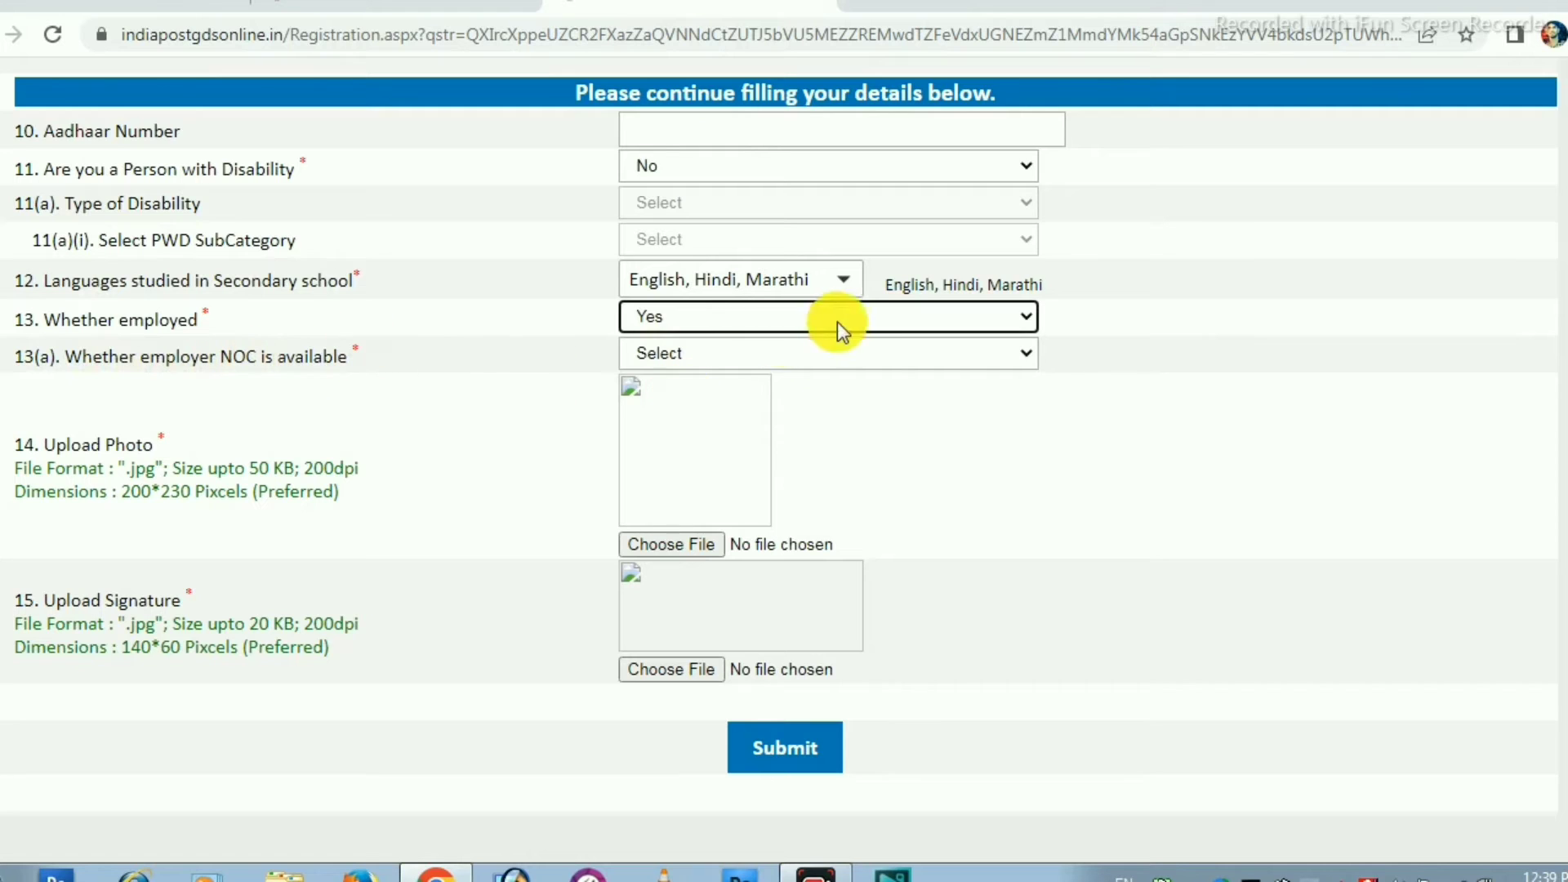
left_click(882, 354)
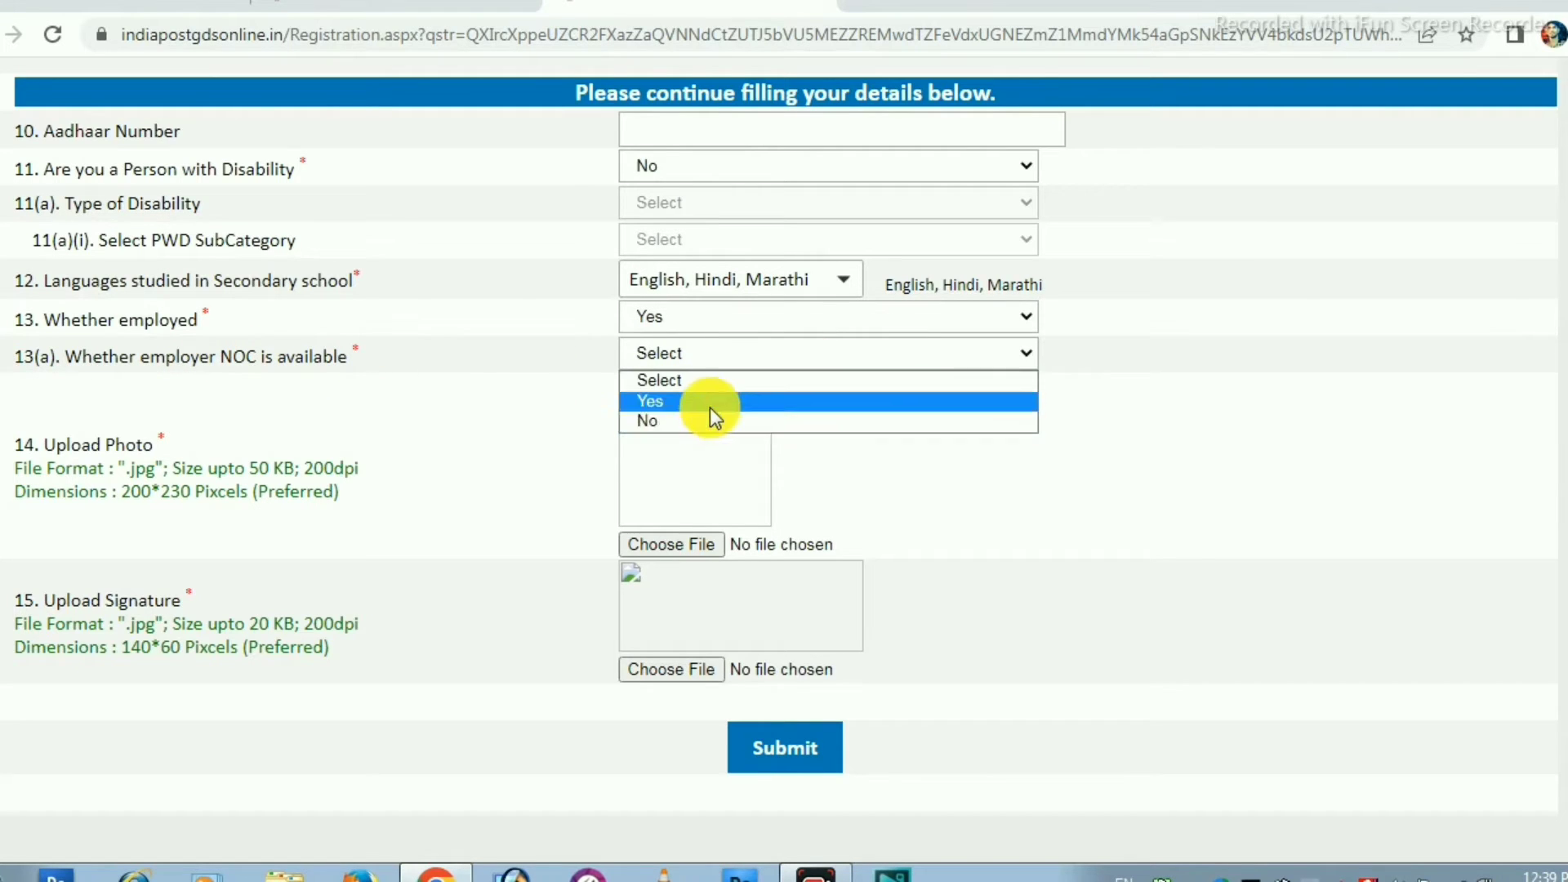
left_click(778, 353)
left_click(777, 353)
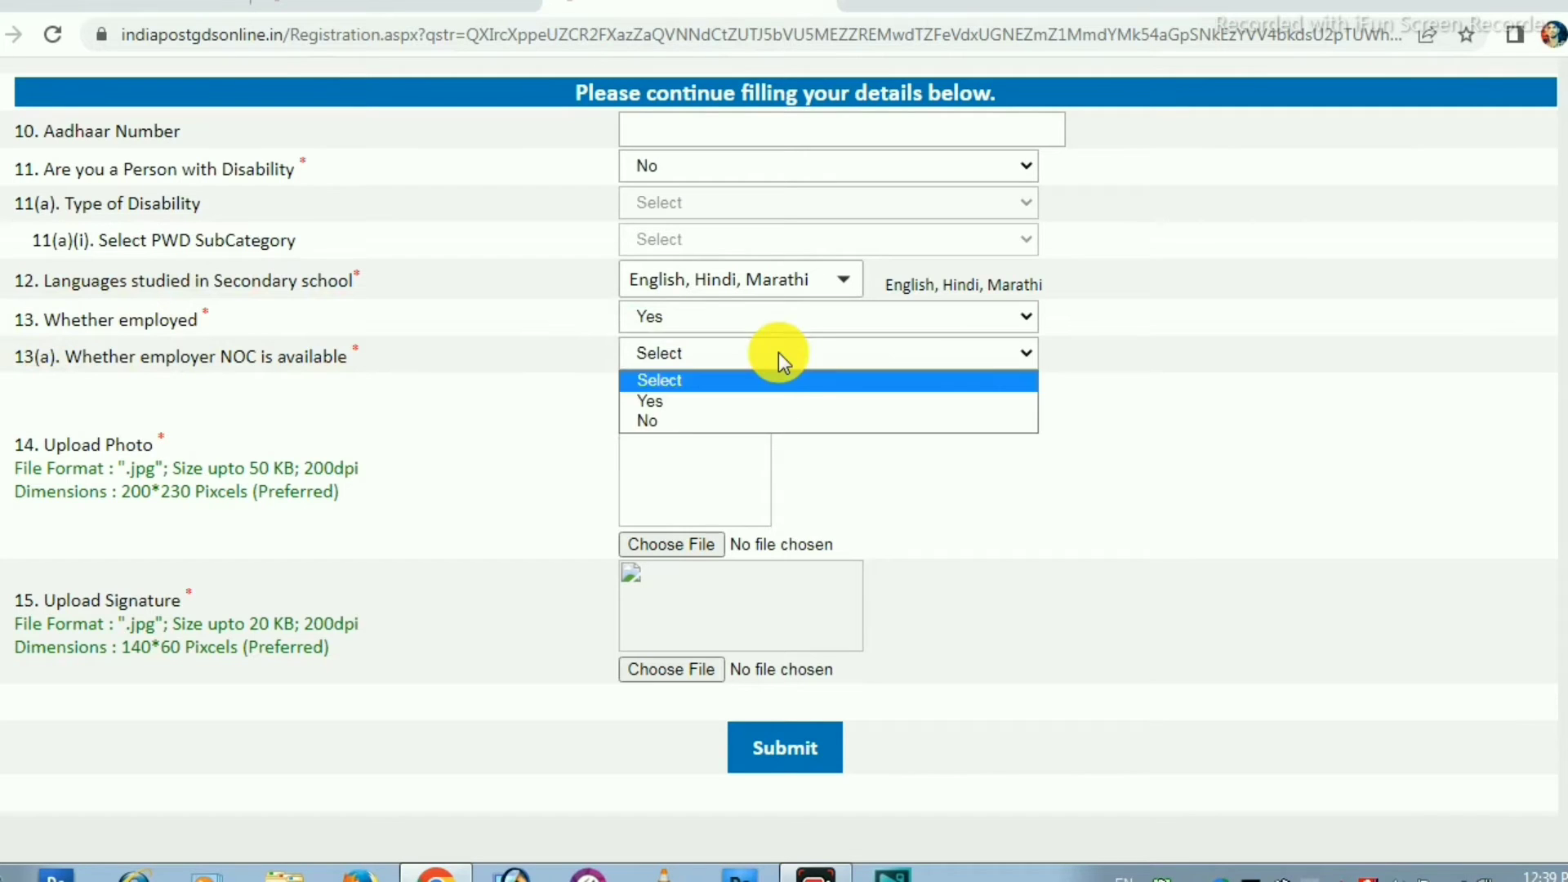
left_click(650, 422)
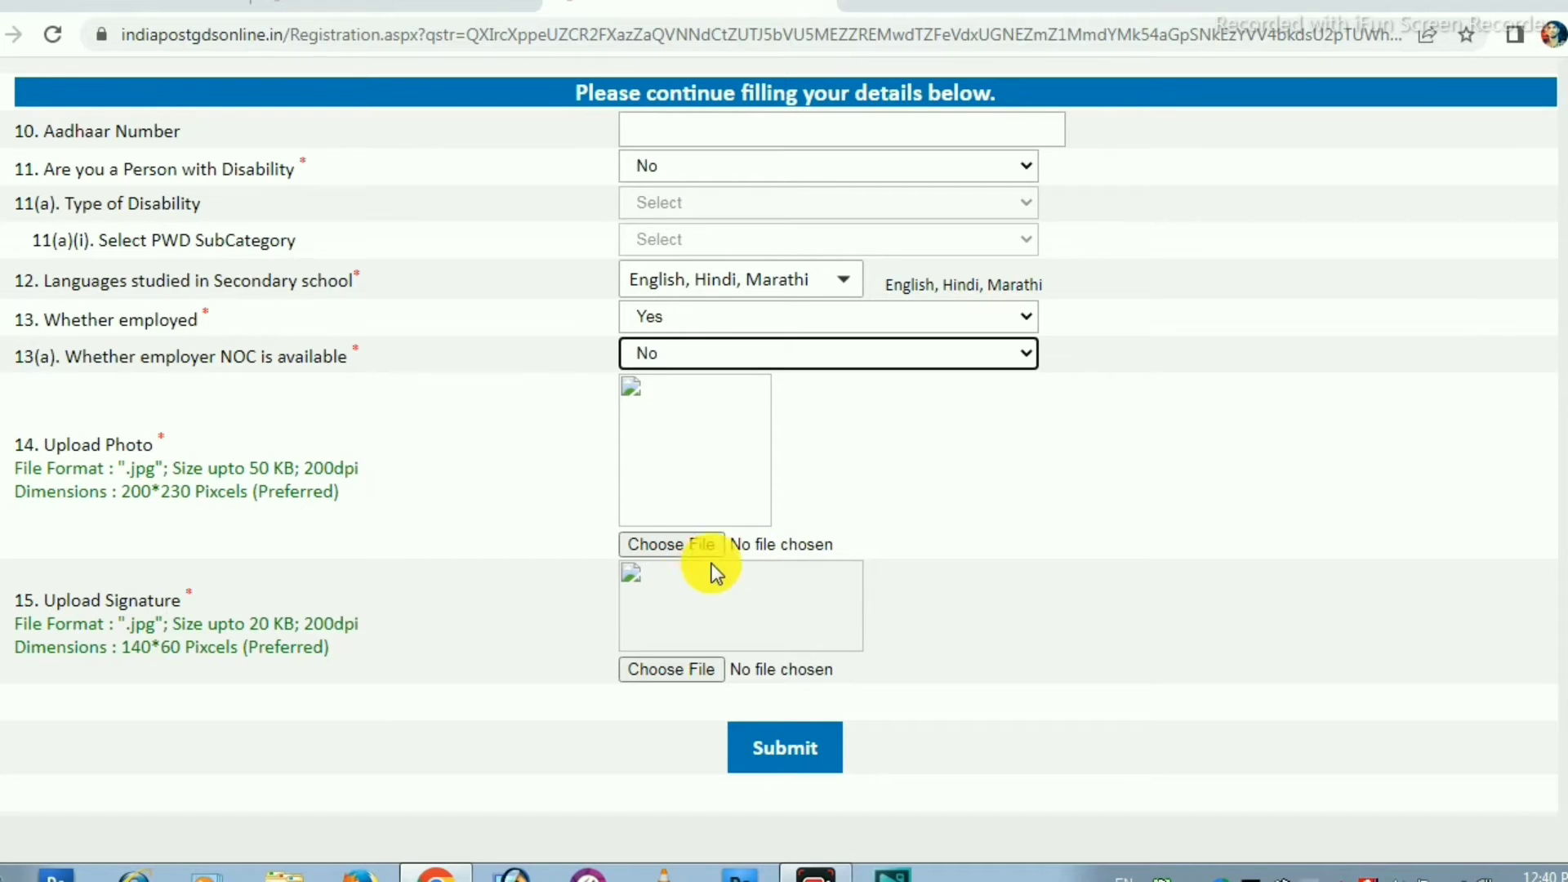
Step: Upload photo.jpg as the applicant's photo and sing.jpg as the signature
left_click(683, 546)
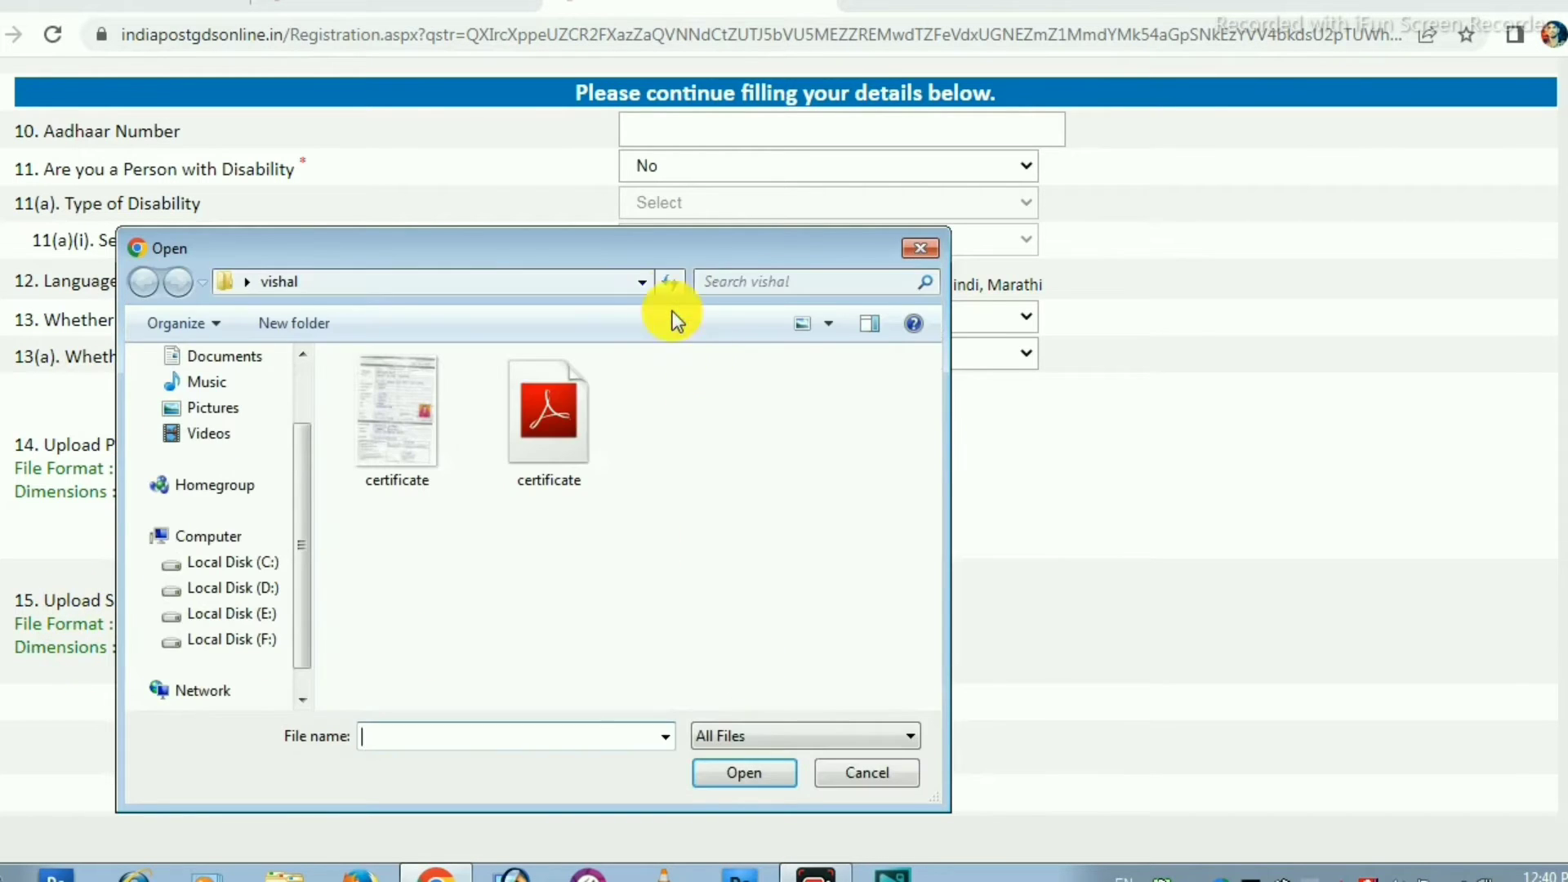
left_click_drag(688, 251, 1322, 248)
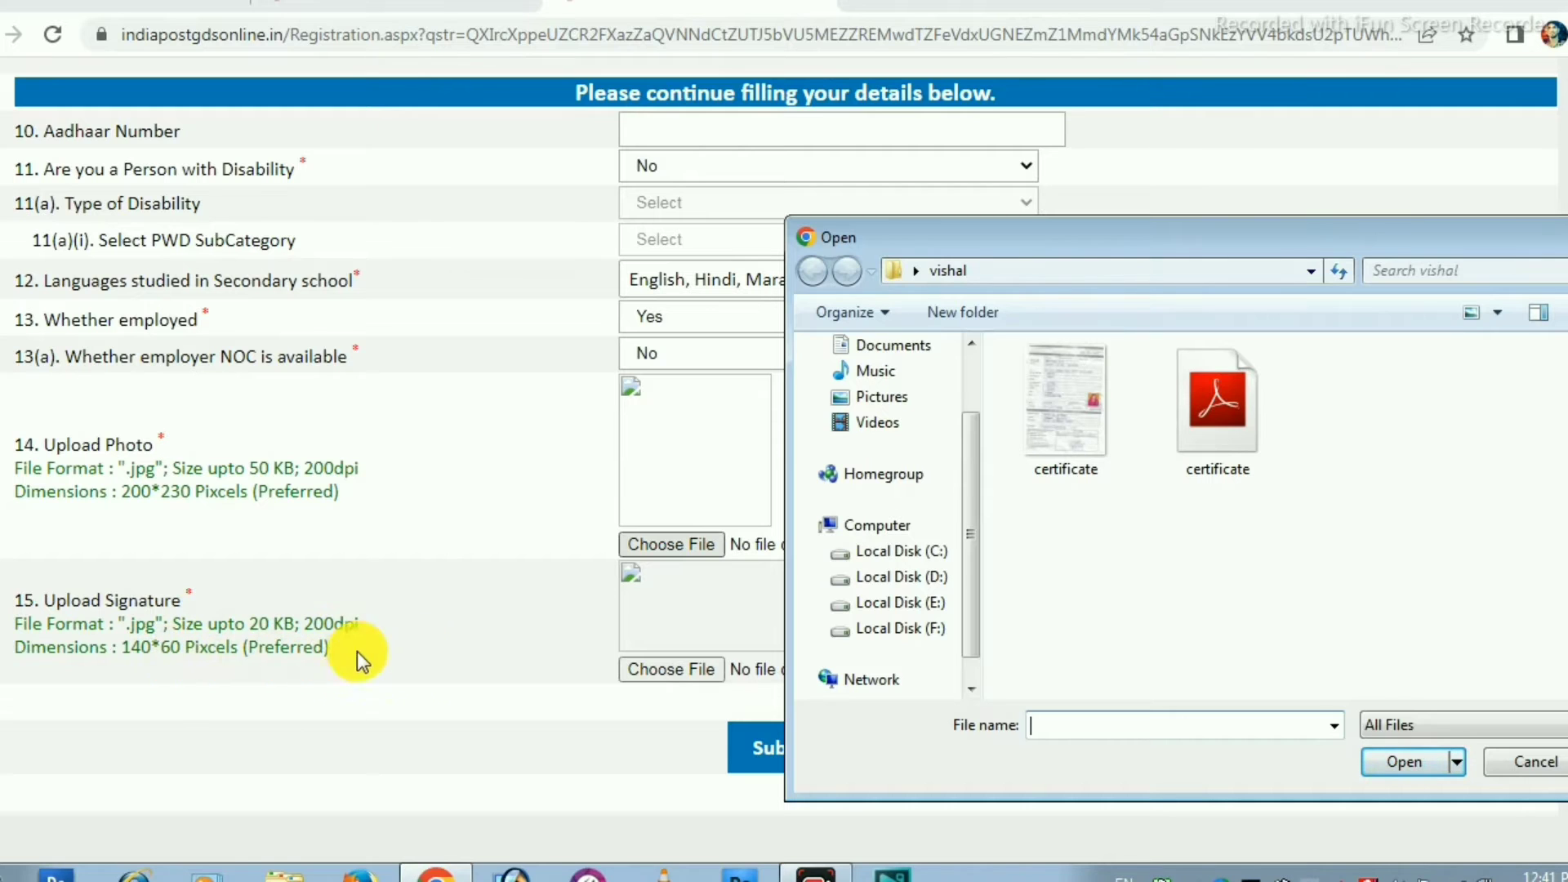
left_click_drag(1165, 238, 1295, 547)
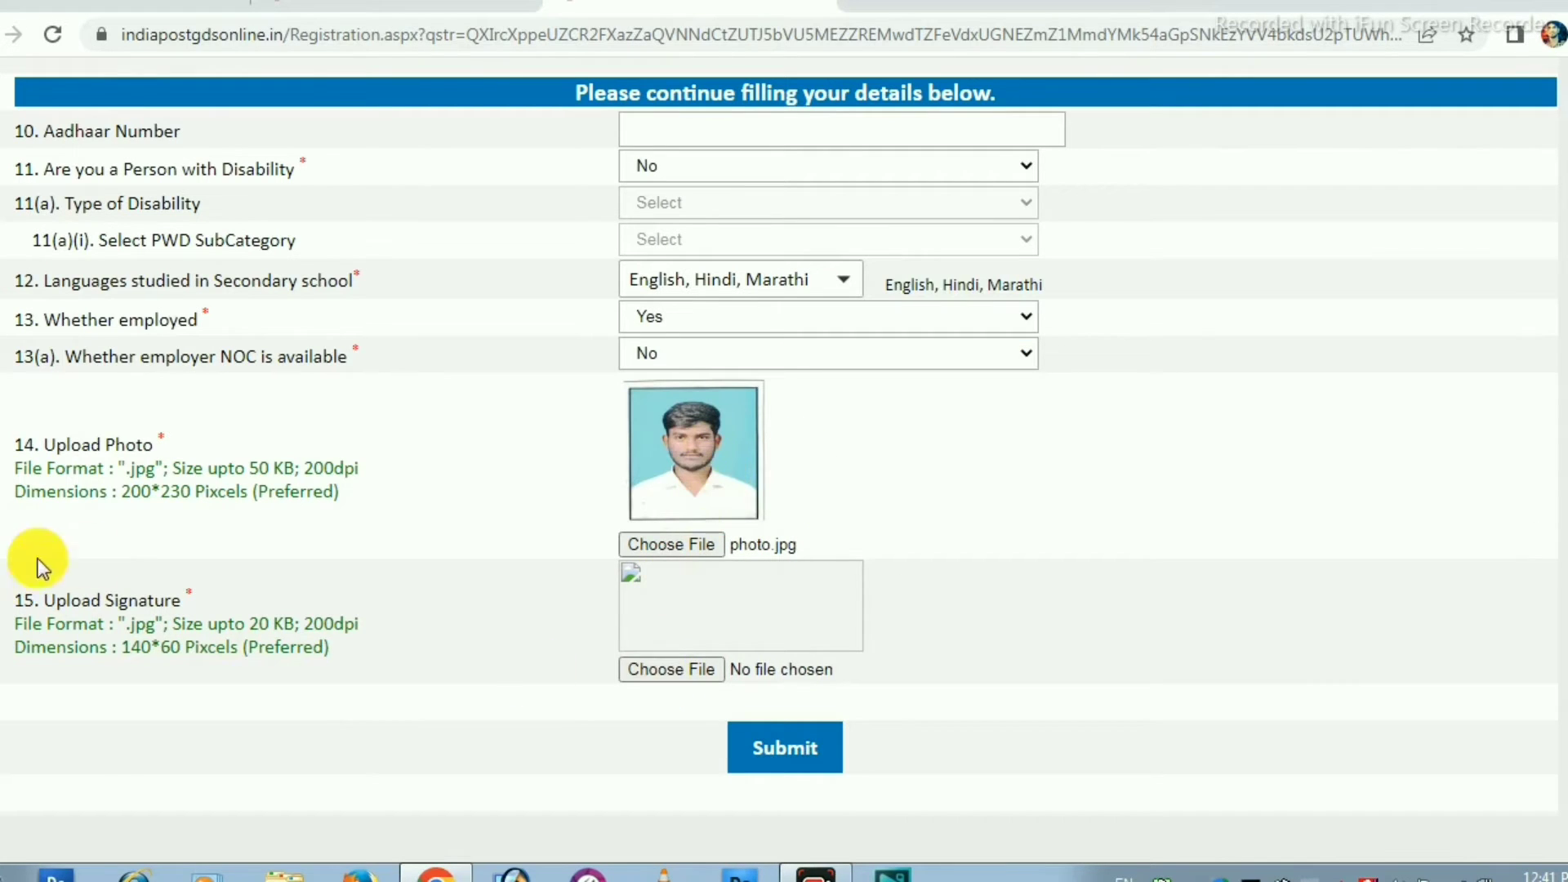
left_click(674, 674)
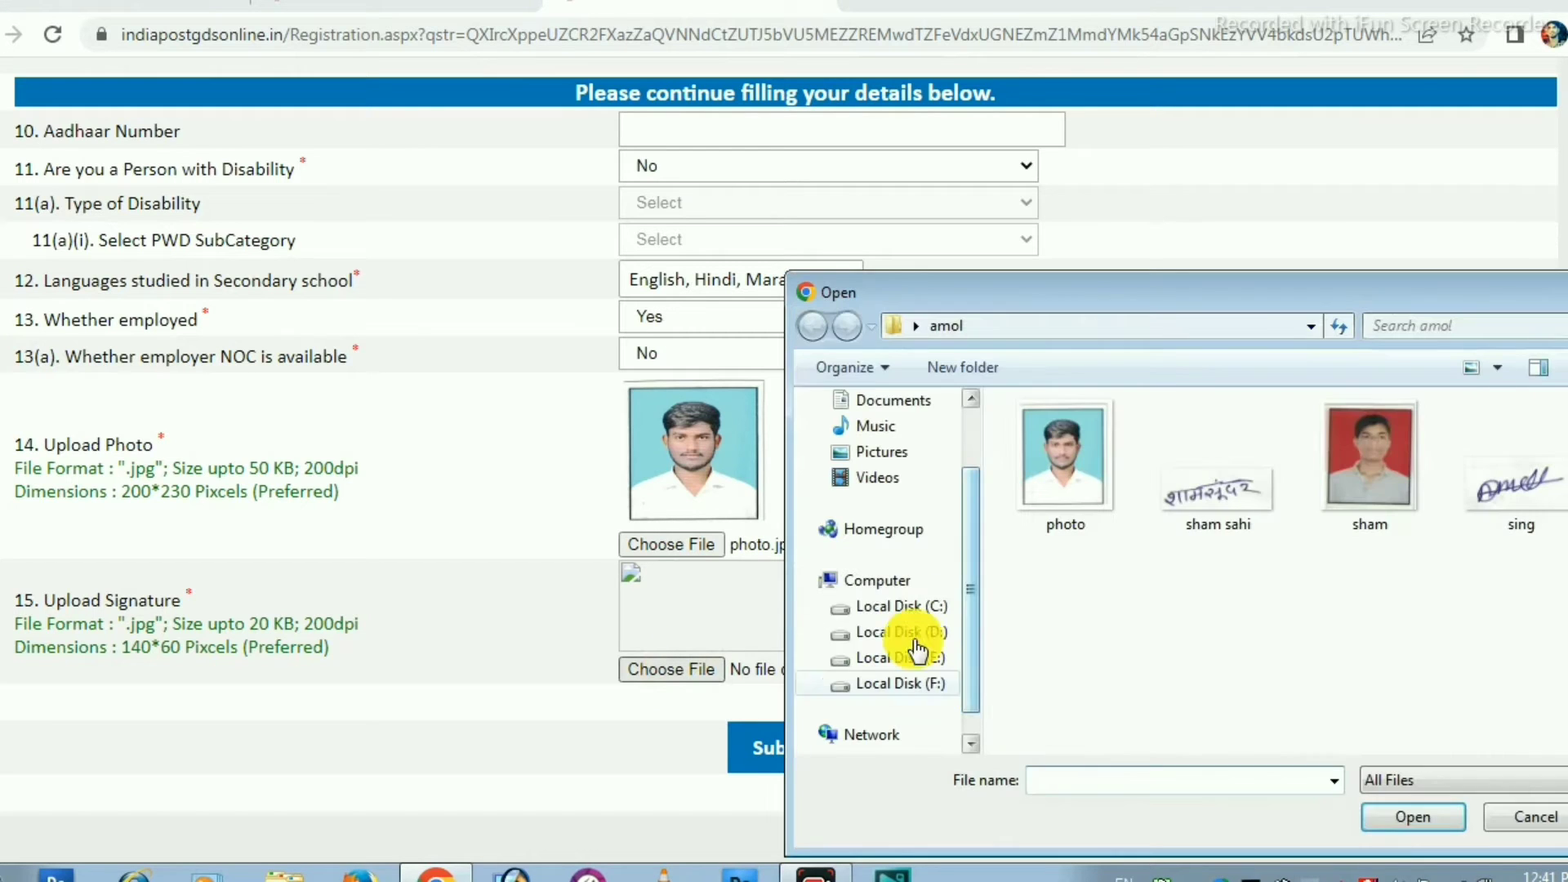
double_click(1517, 496)
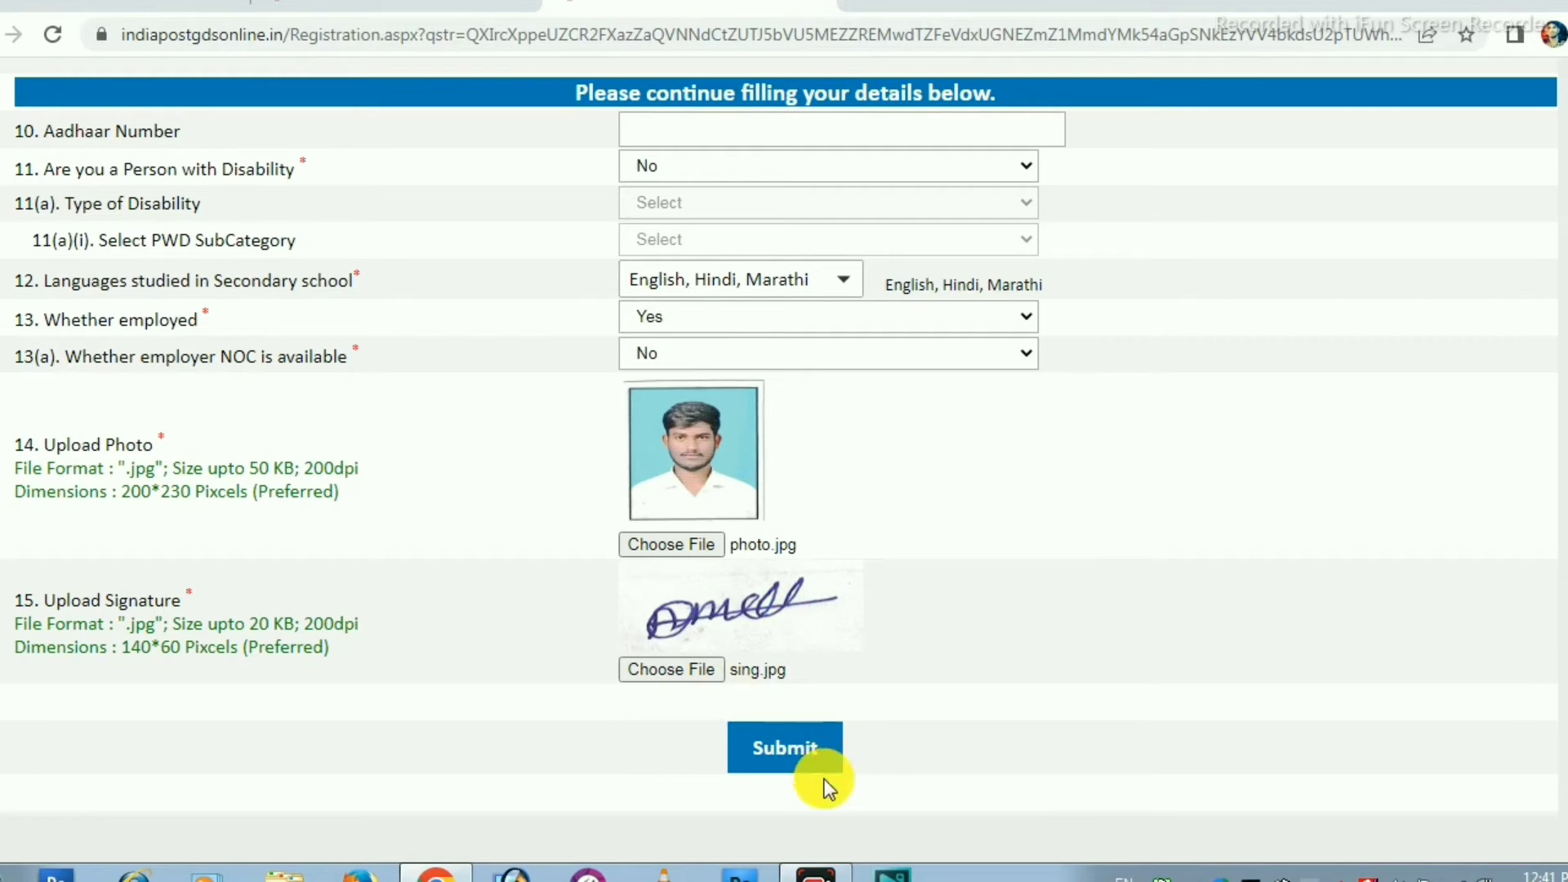
Step: Submit the registration form, review the registration details, and submit them with the no-duplicate-registration declaration accepted
left_click(787, 748)
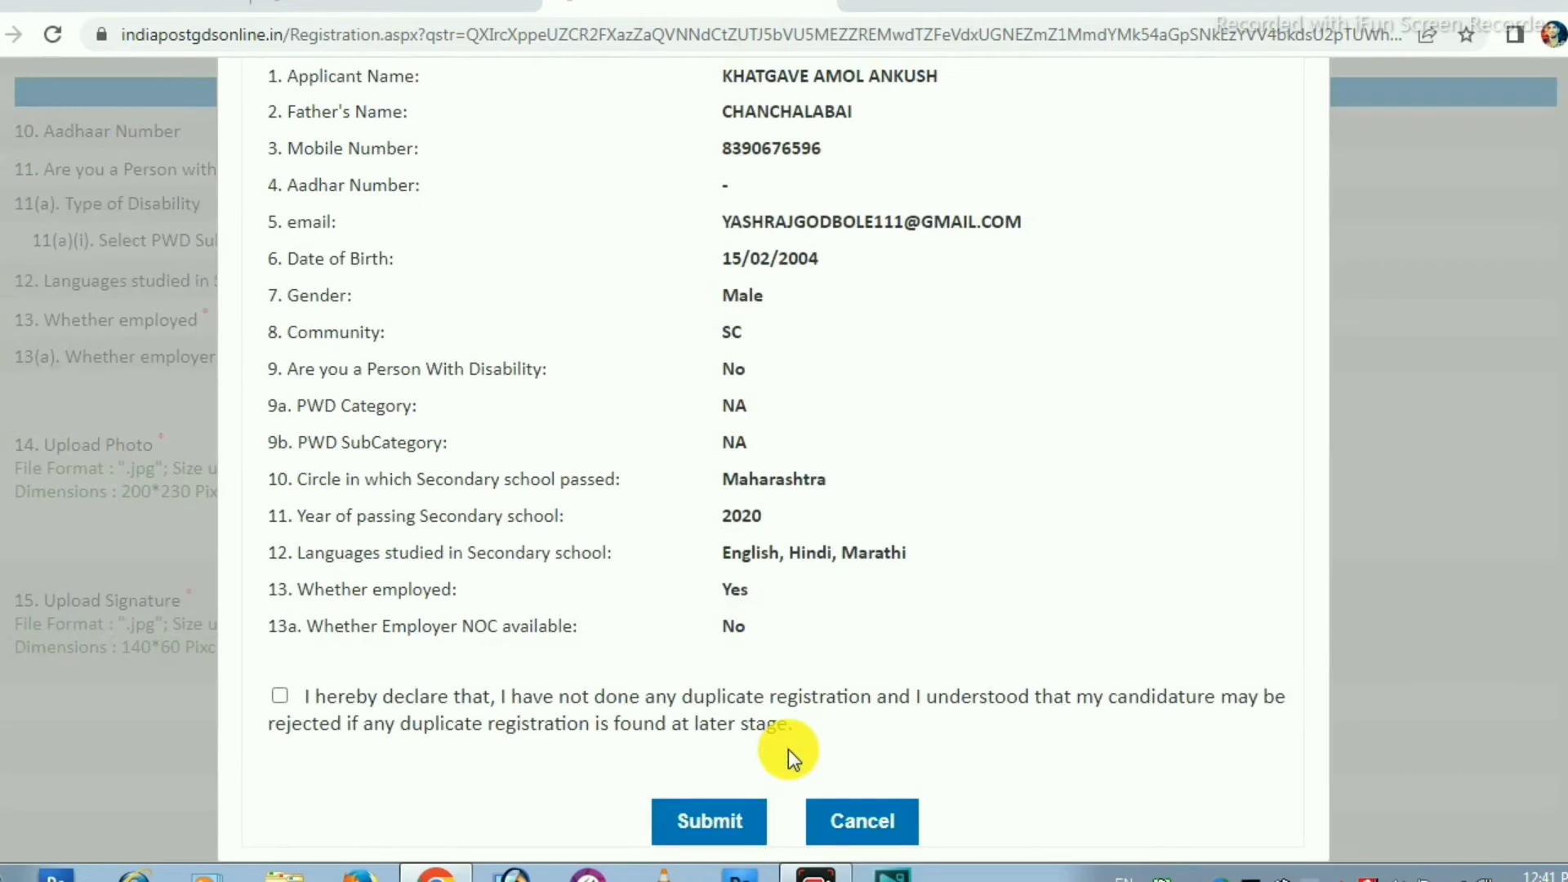
scroll(856, 521, "up", 5)
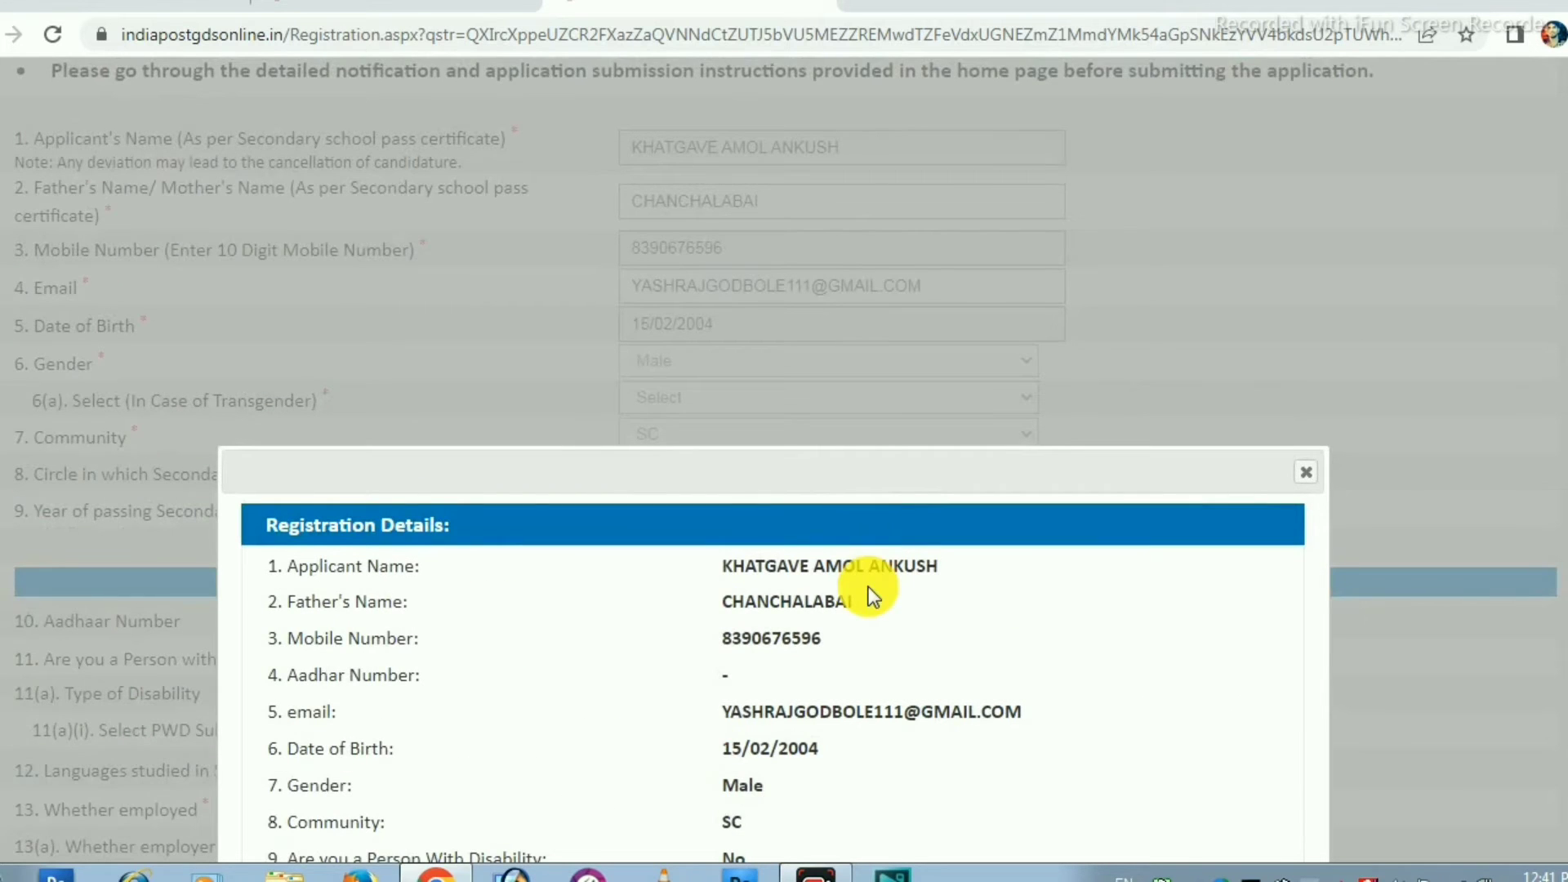
scroll(869, 587, "down", 2)
scroll(1008, 542, "down", 1)
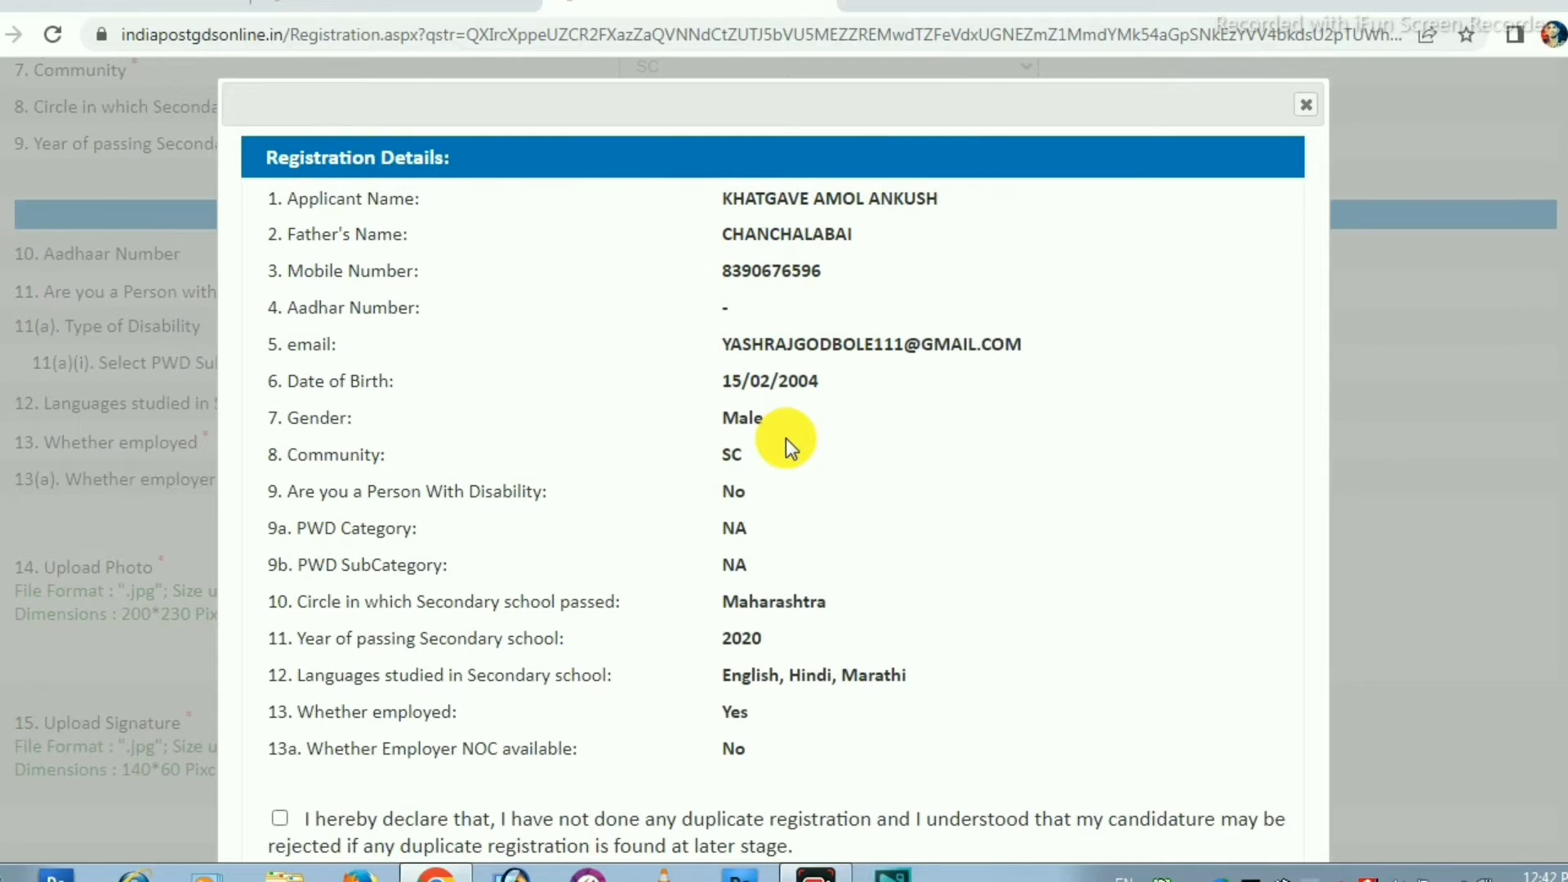
scroll(732, 315, "down", 1)
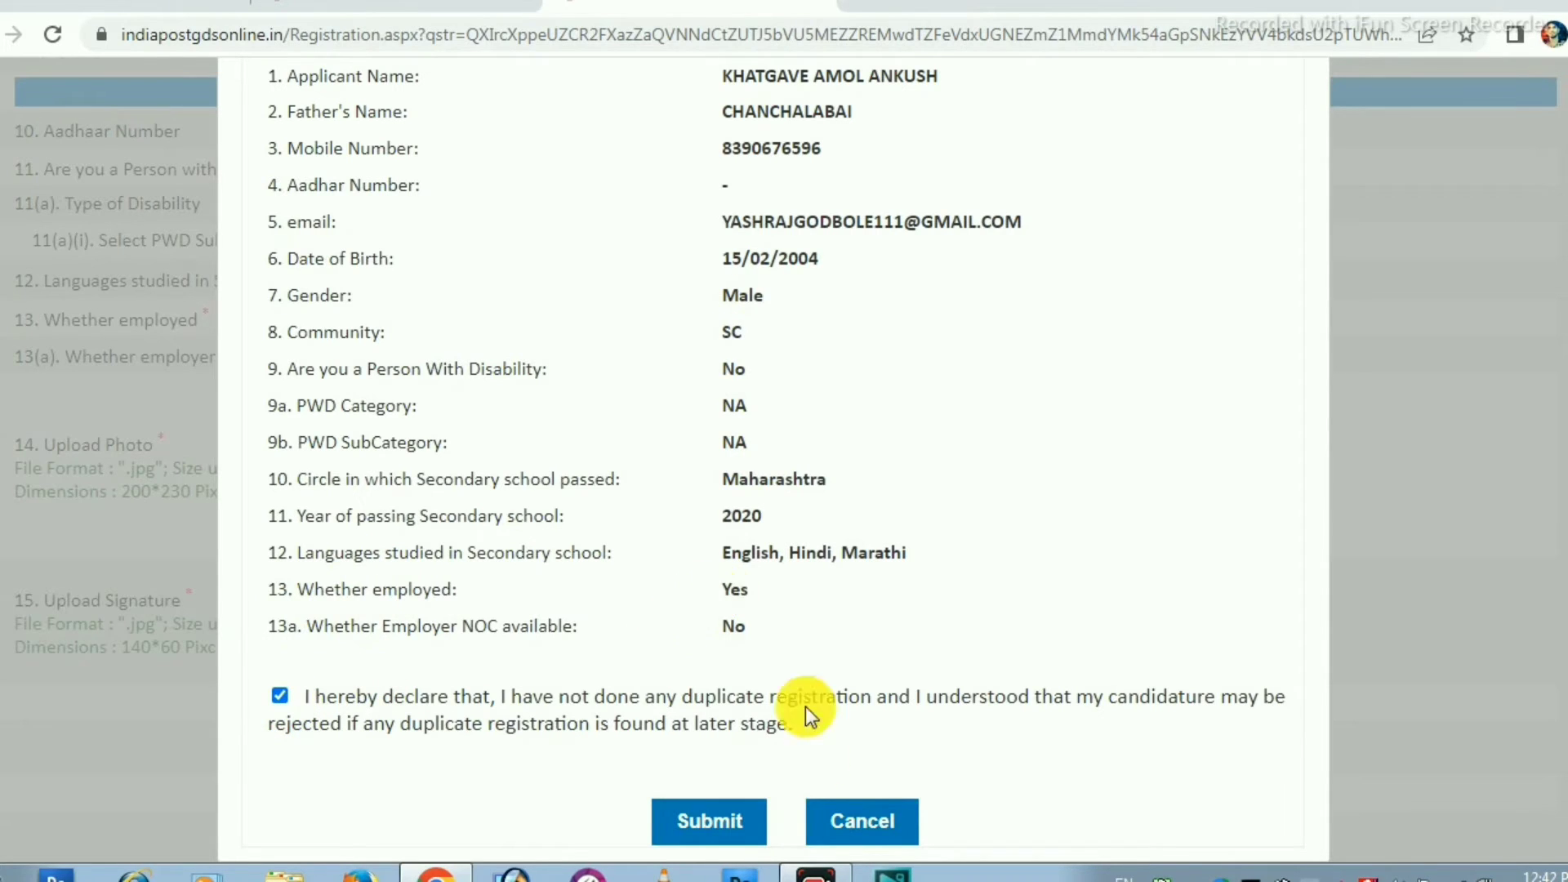
left_click(708, 820)
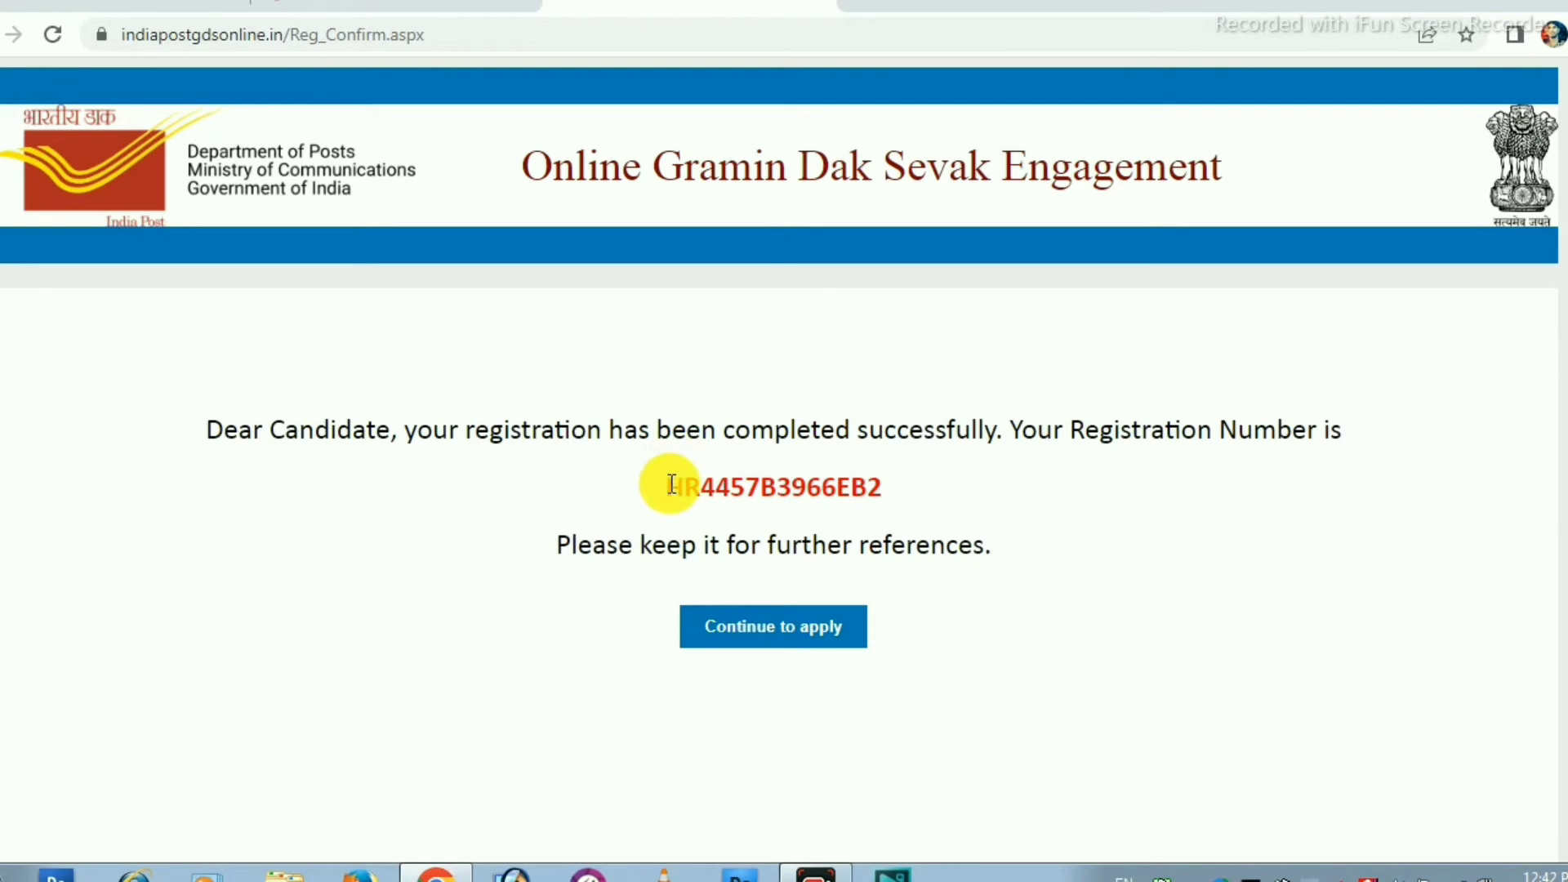
Step: Highlight the registration number, continue to apply, and submit the verification details with Maharashtra as the circle applying for
left_click_drag(671, 485, 950, 505)
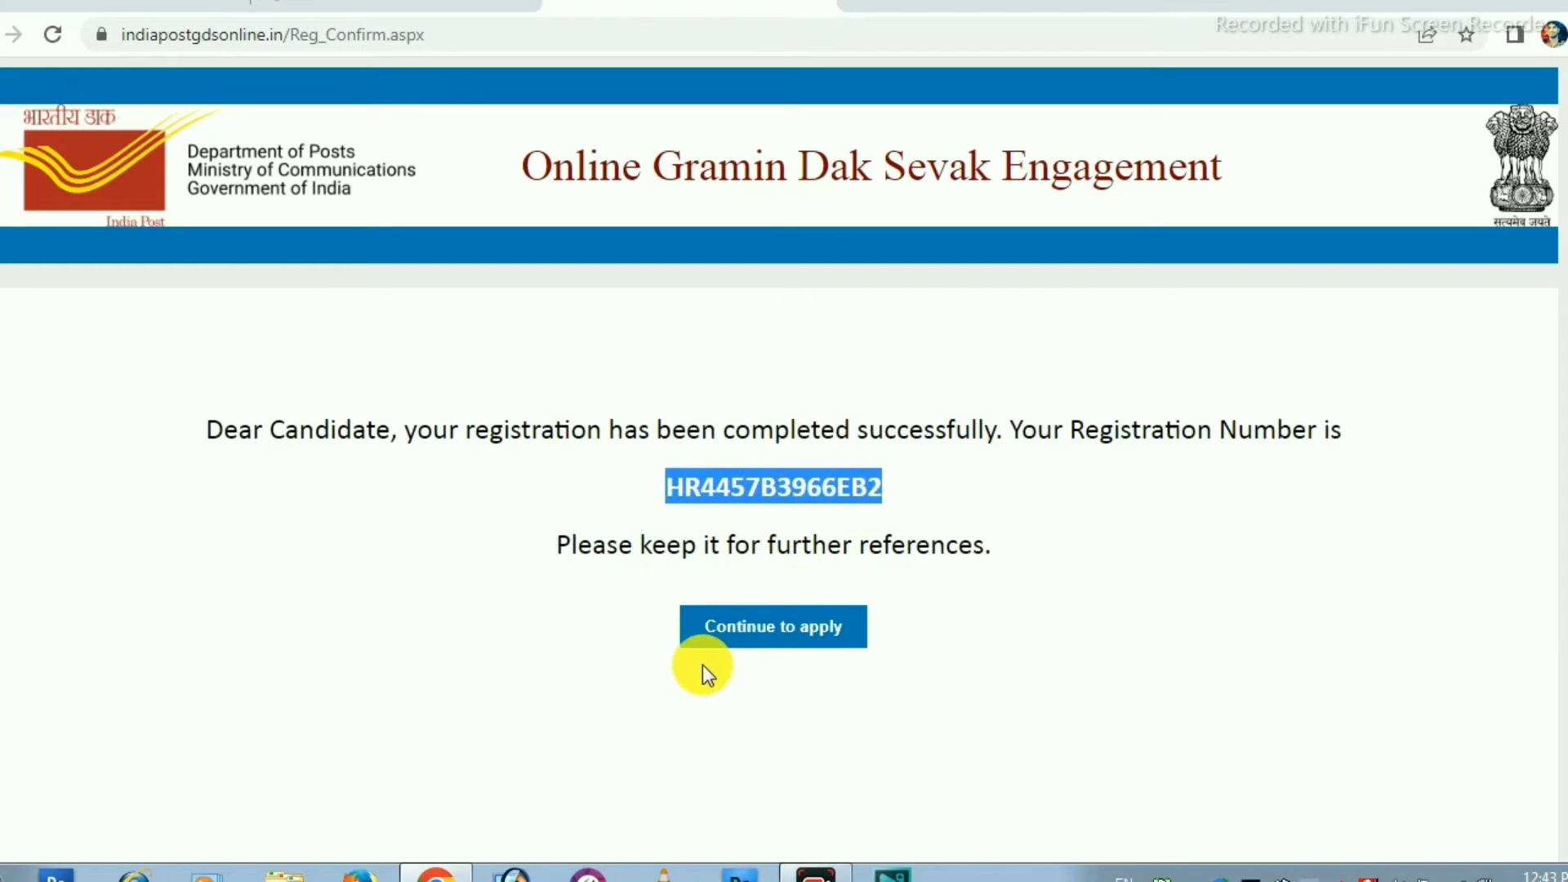
left_click(758, 629)
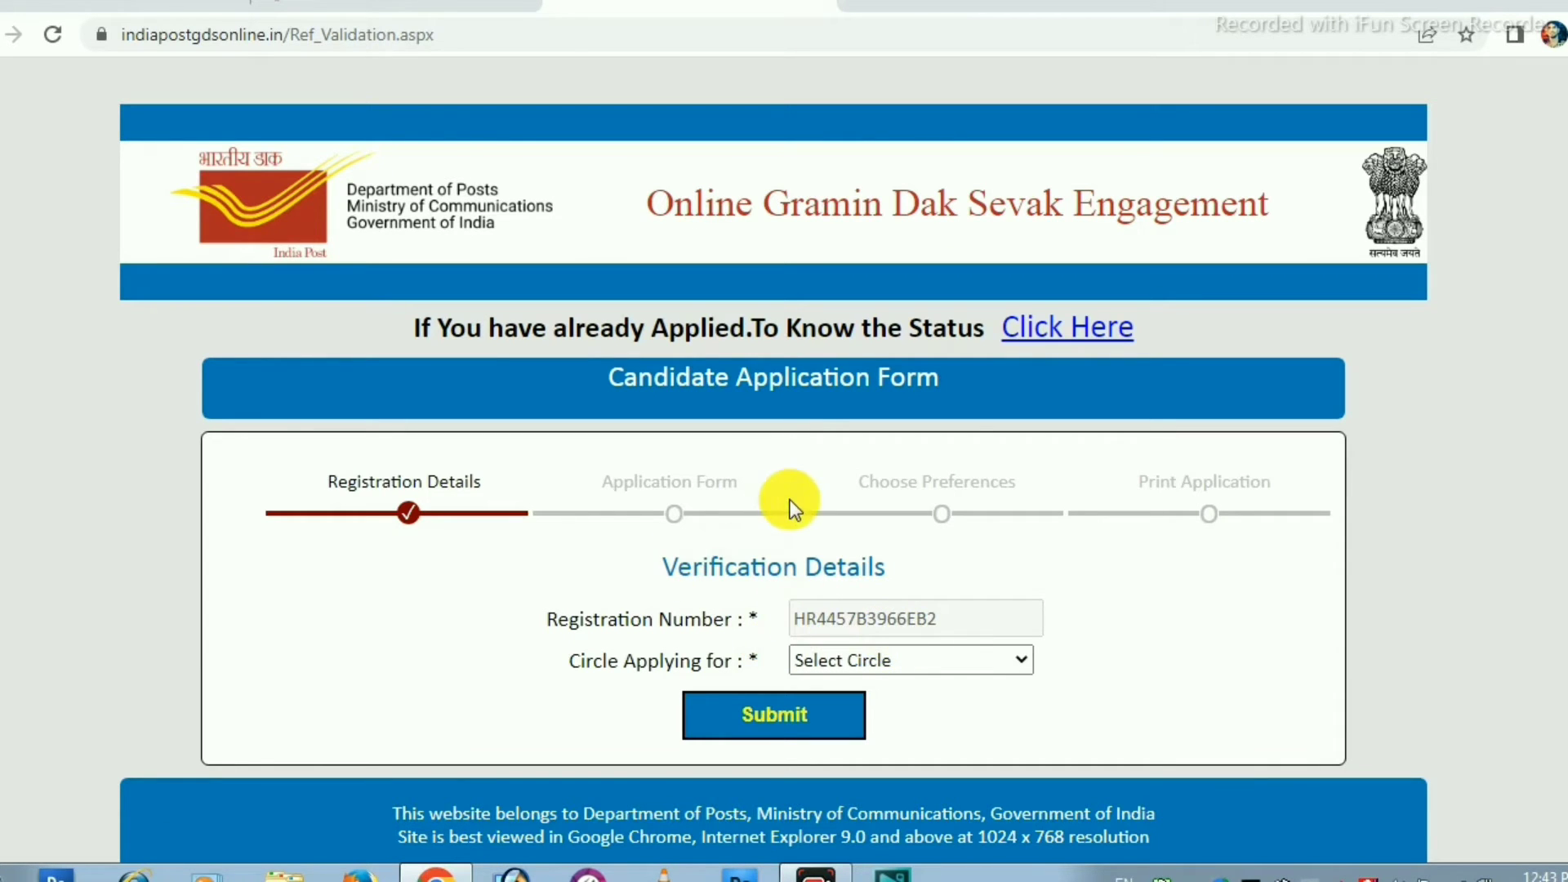
scroll(790, 506, "down", 1)
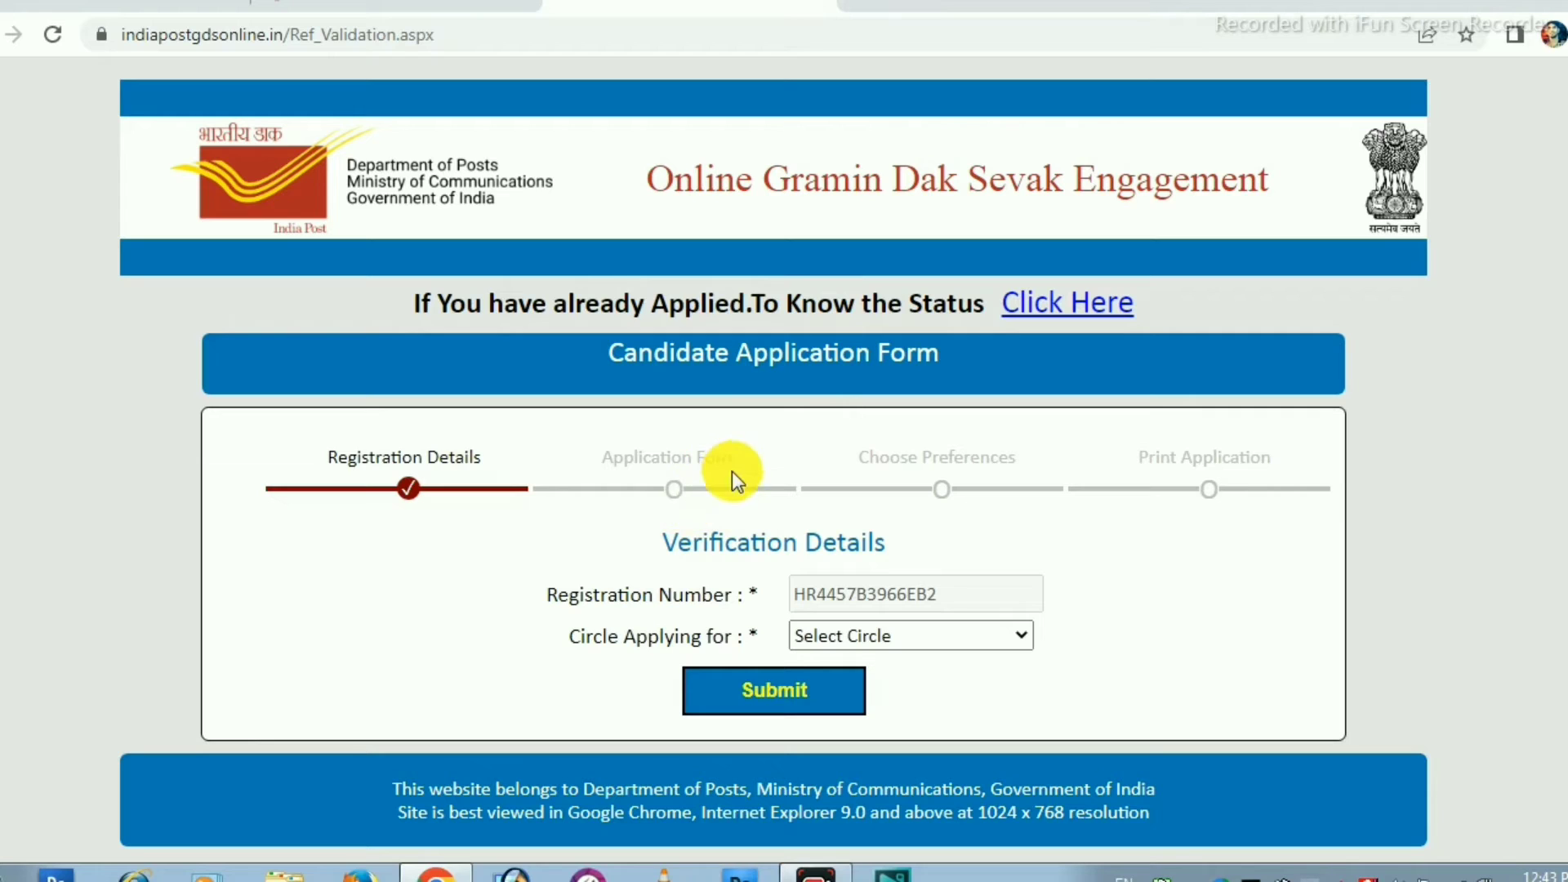
left_click(900, 635)
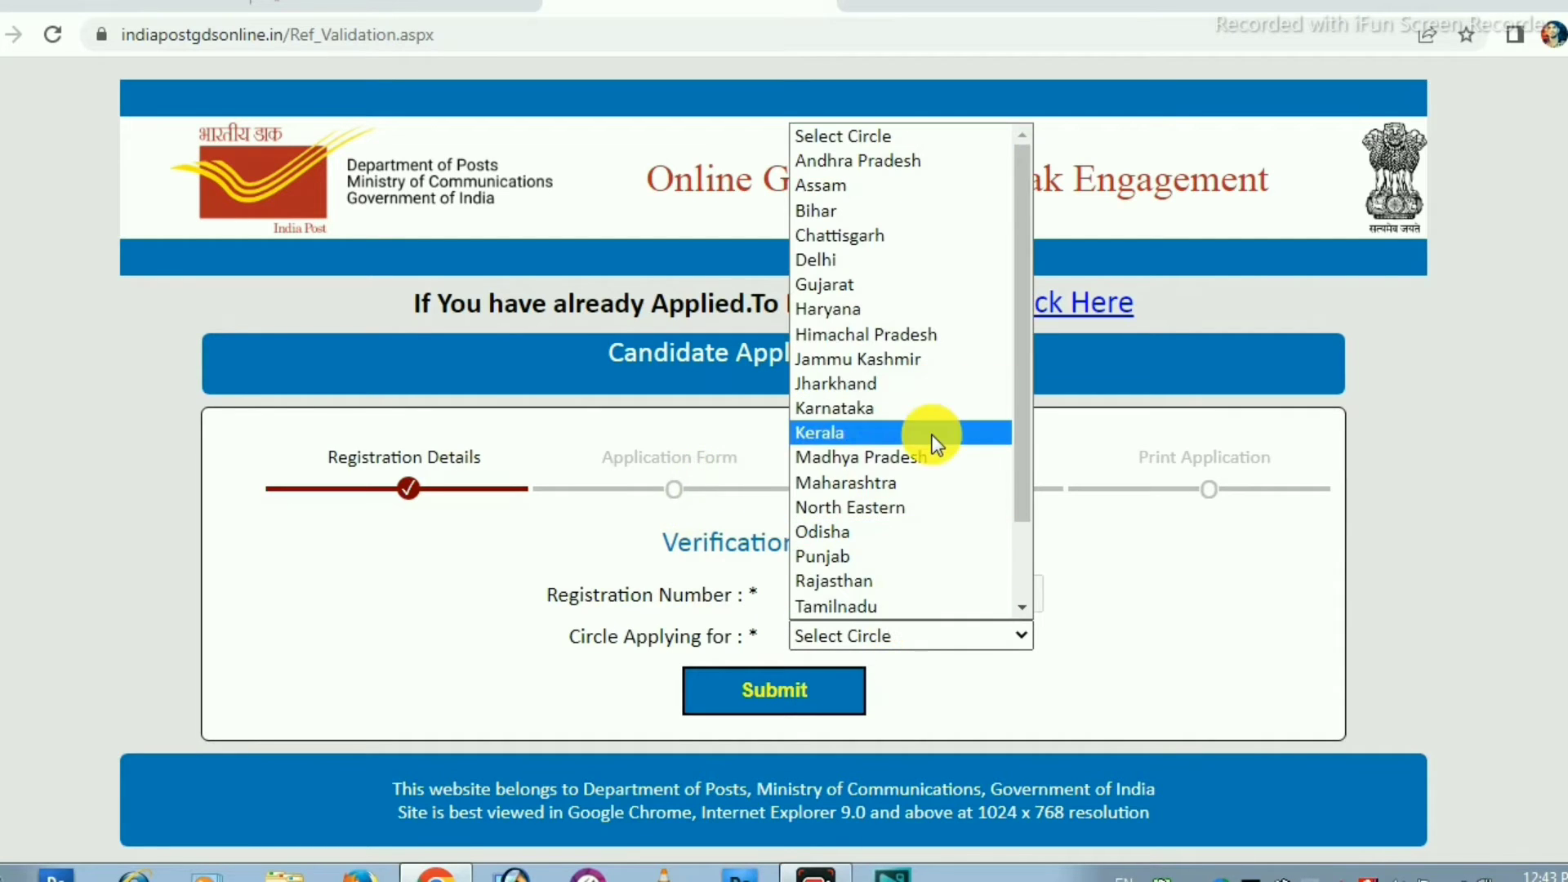
left_click(875, 483)
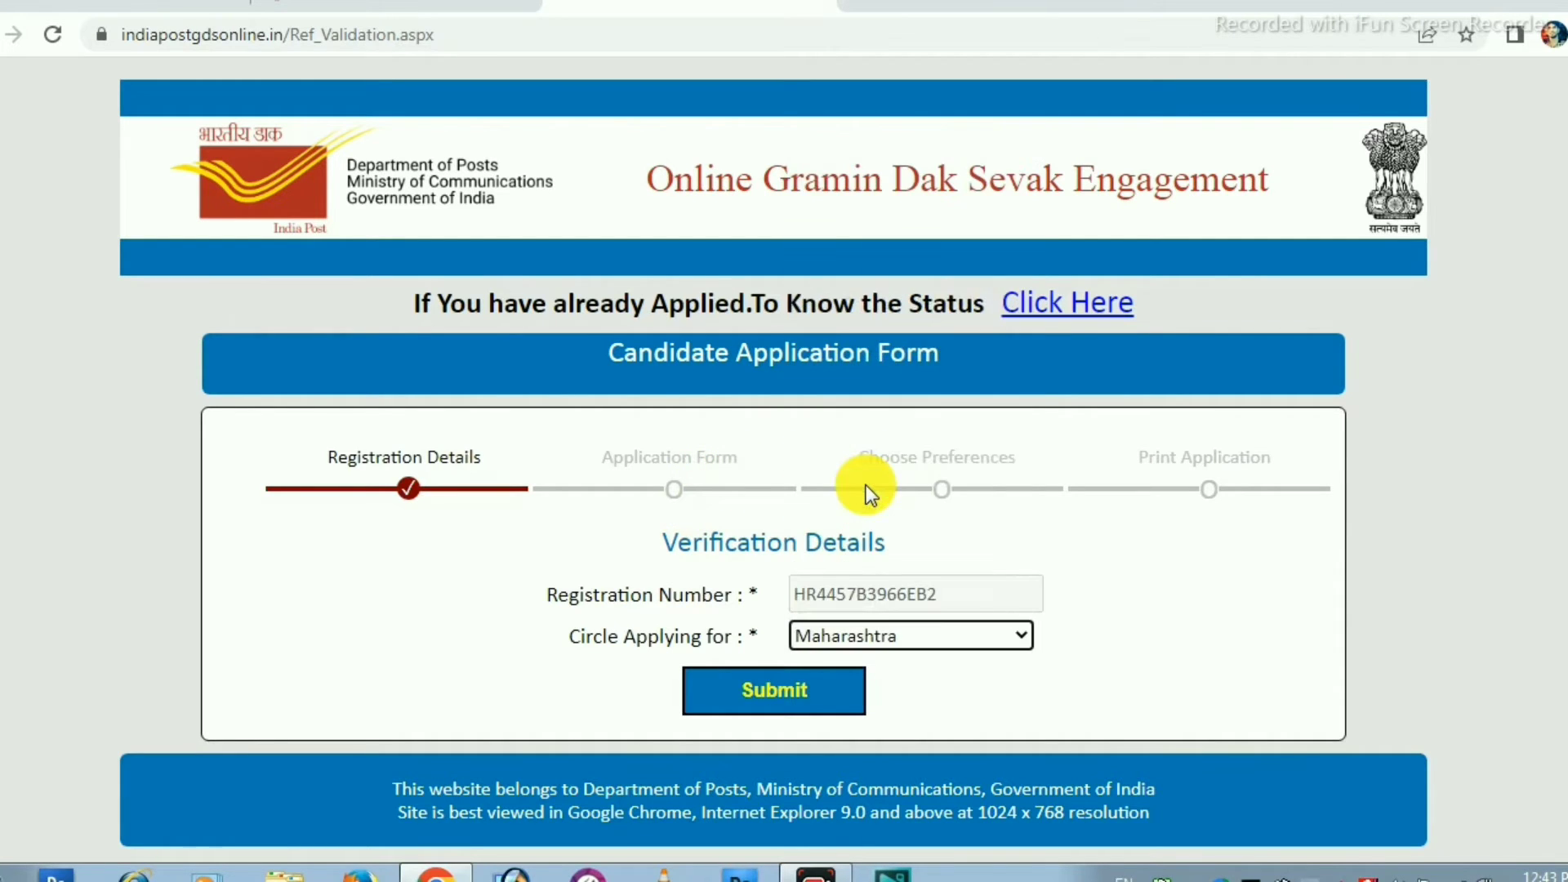
left_click(777, 689)
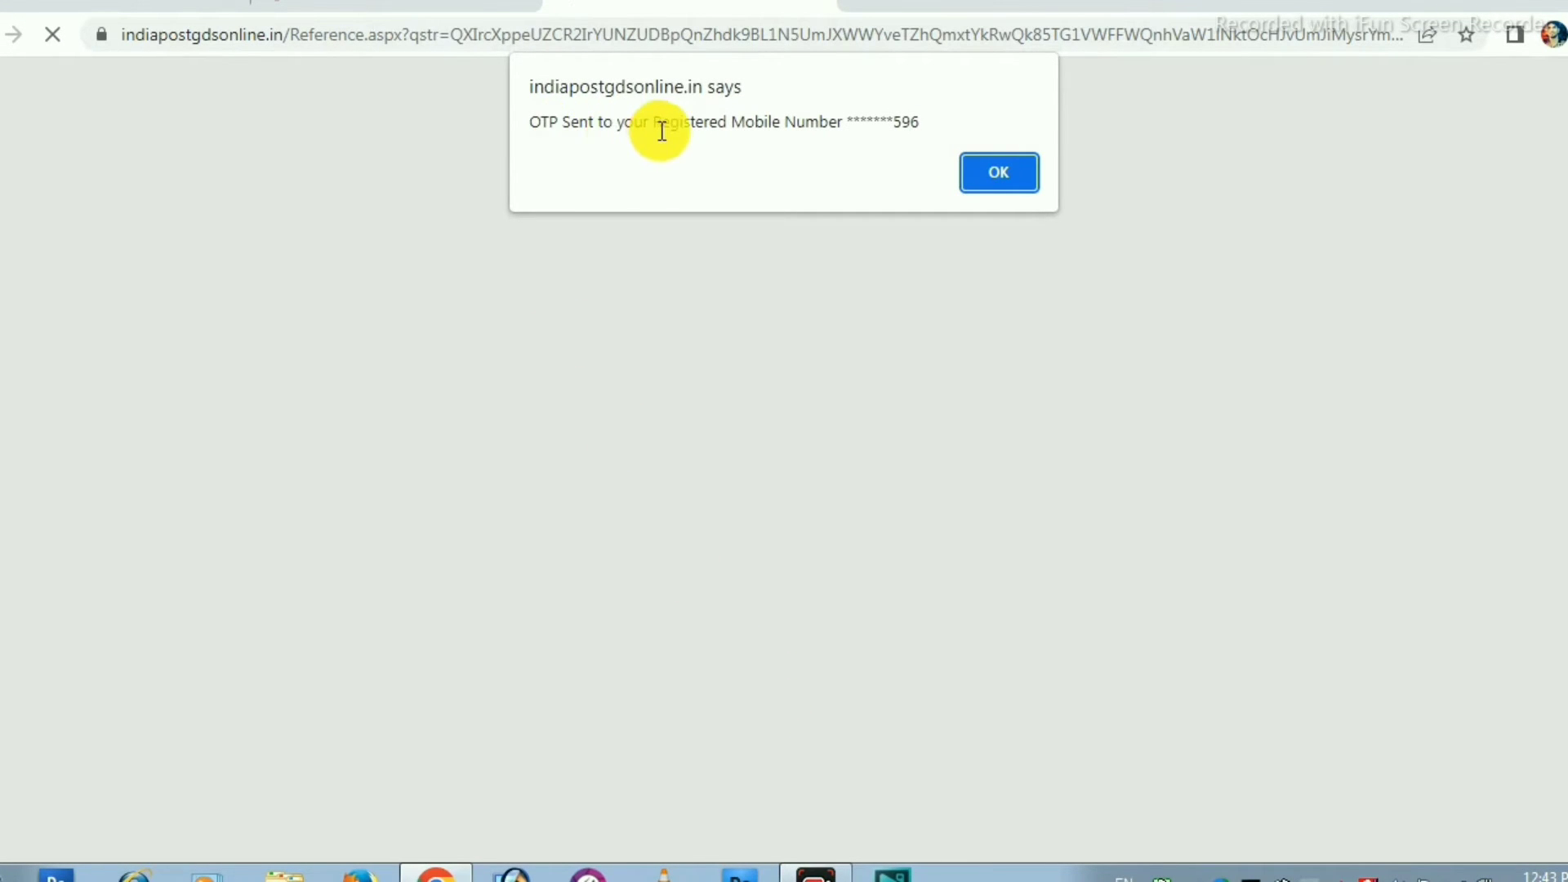
left_click(1020, 188)
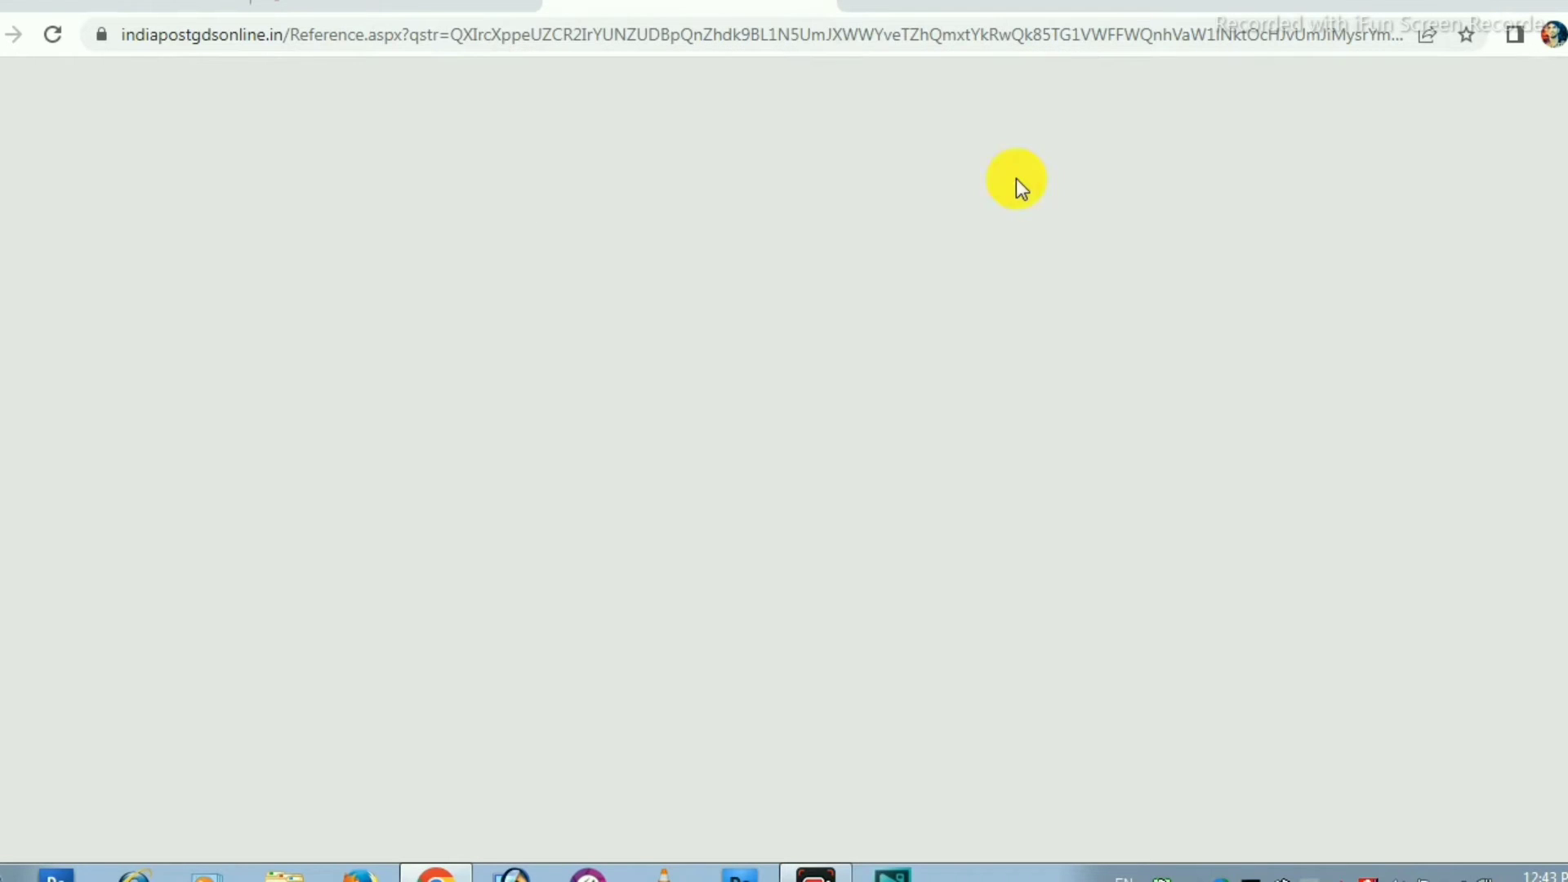
Step: Enter the OTP and the captcha text in the verification details and proceed to the application form
scroll(840, 560, "down", 2)
left_click(855, 488)
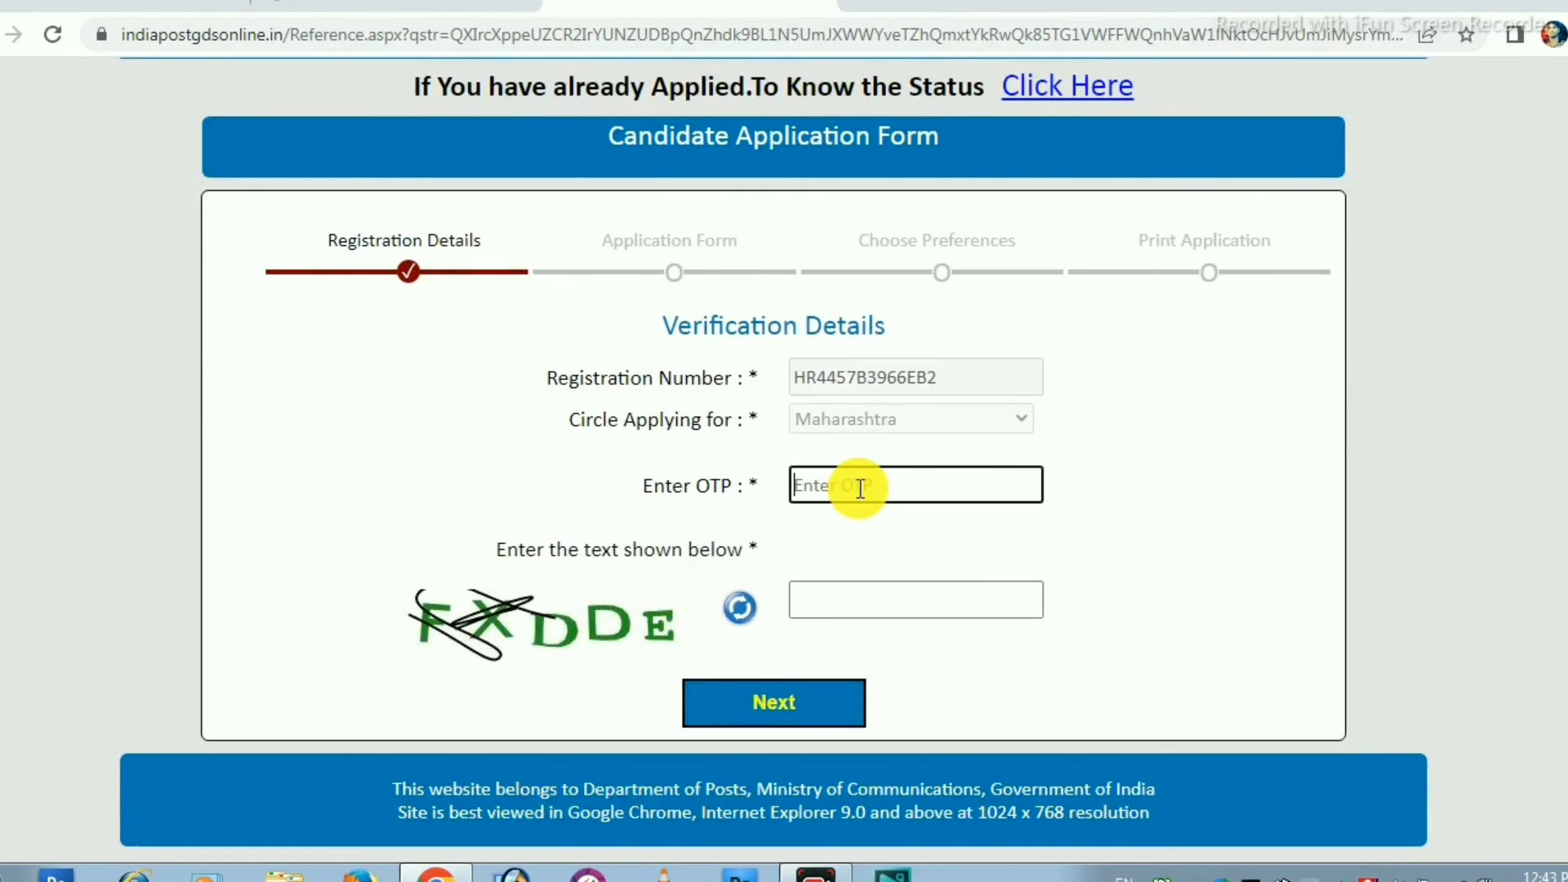
left_click(883, 604)
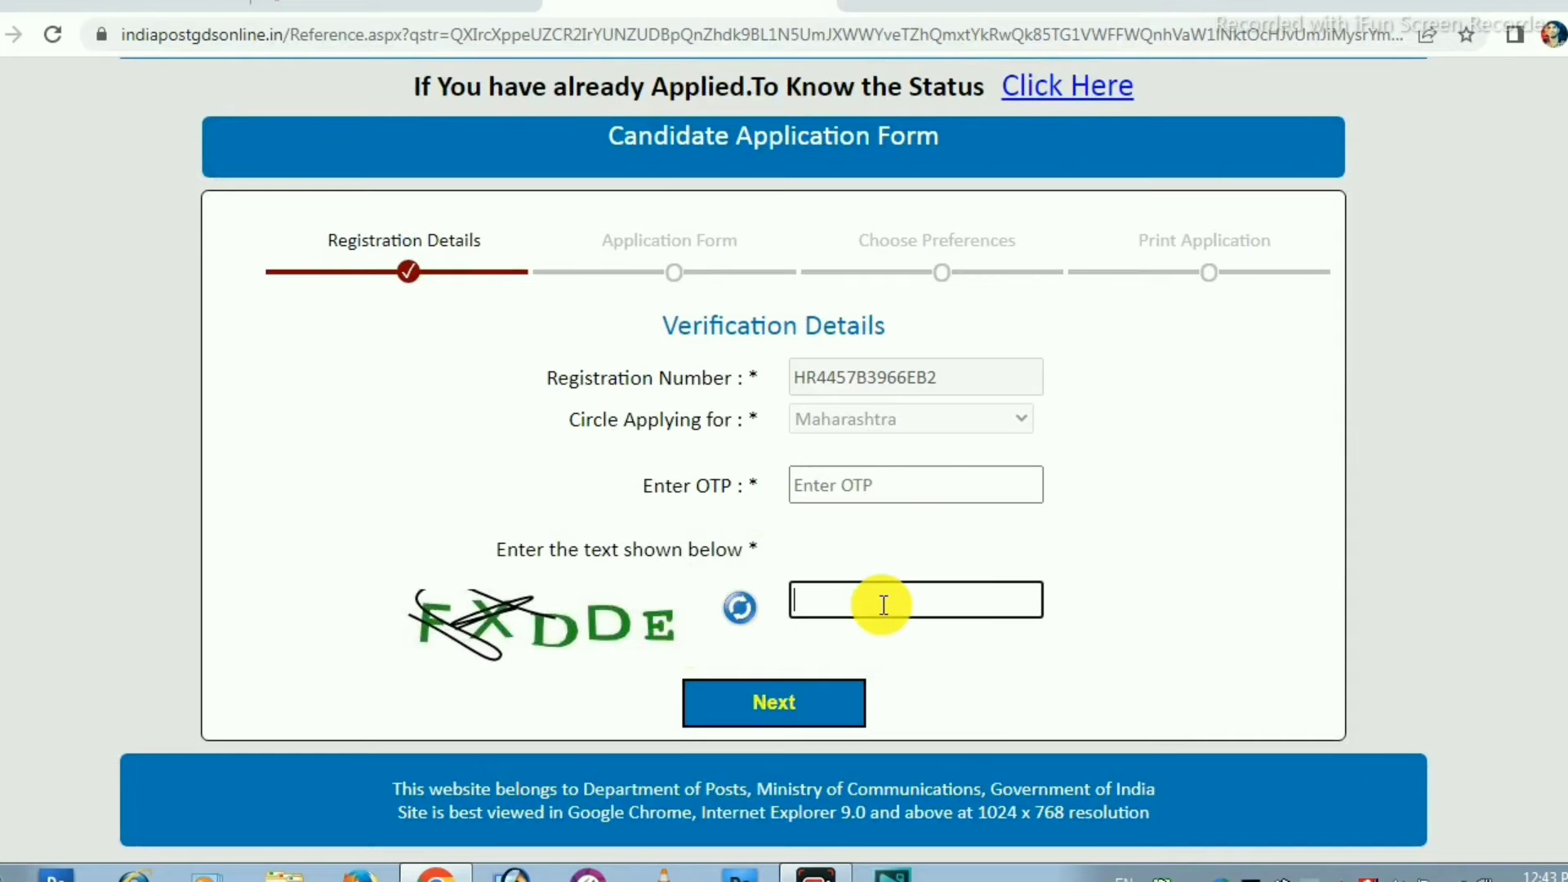
left_click(778, 702)
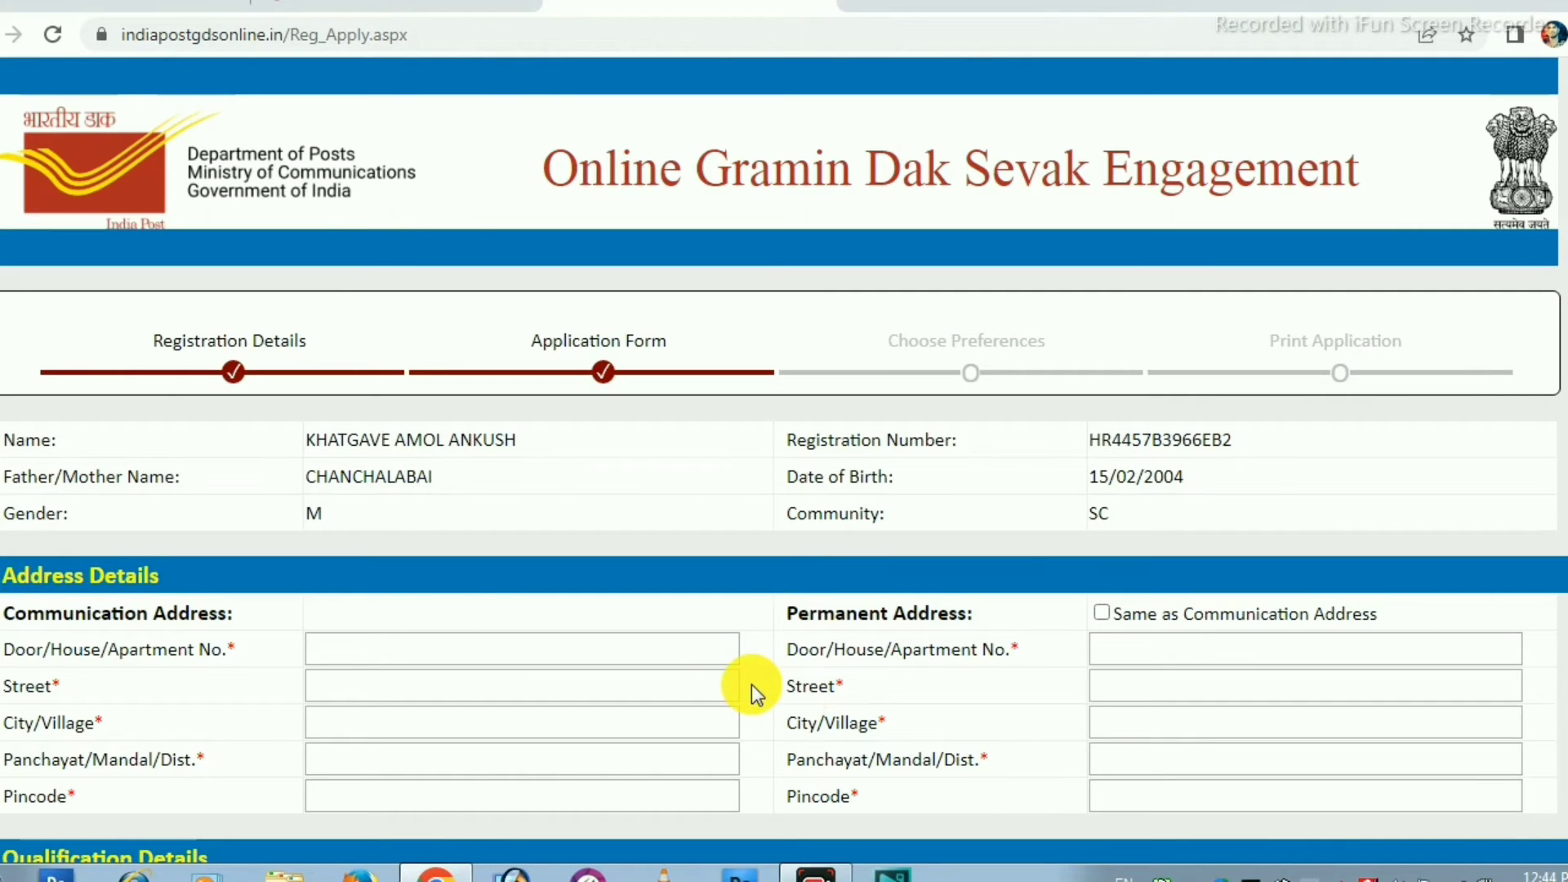
Step: Fill in the applicant's communication address with its pincode and mark the permanent address as the same as the communication address
scroll(466, 594, "down", 2)
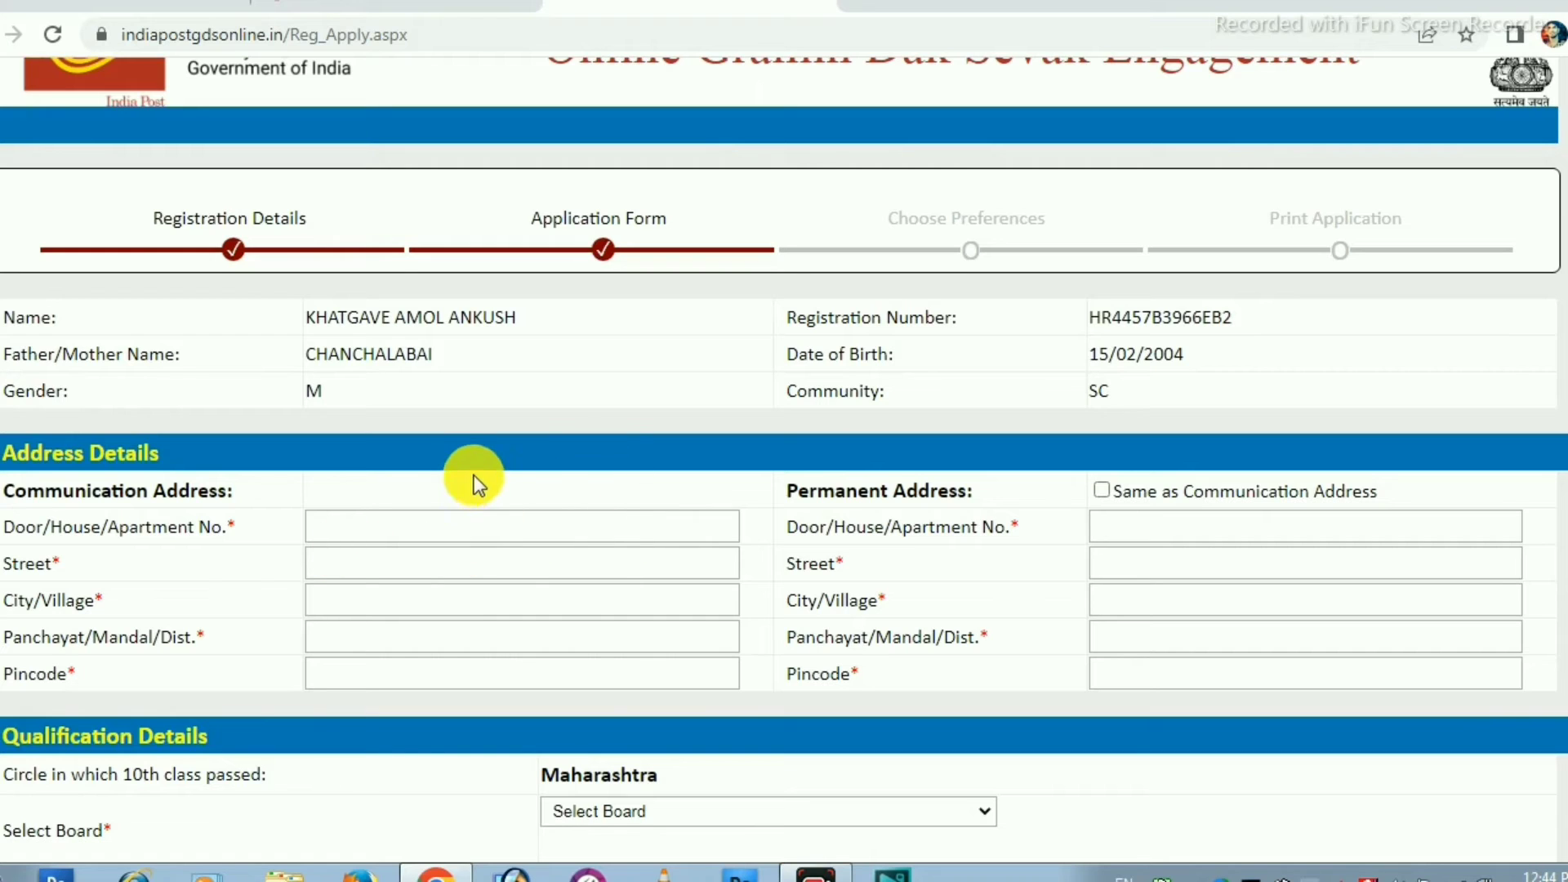
scroll(602, 518, "down", 2)
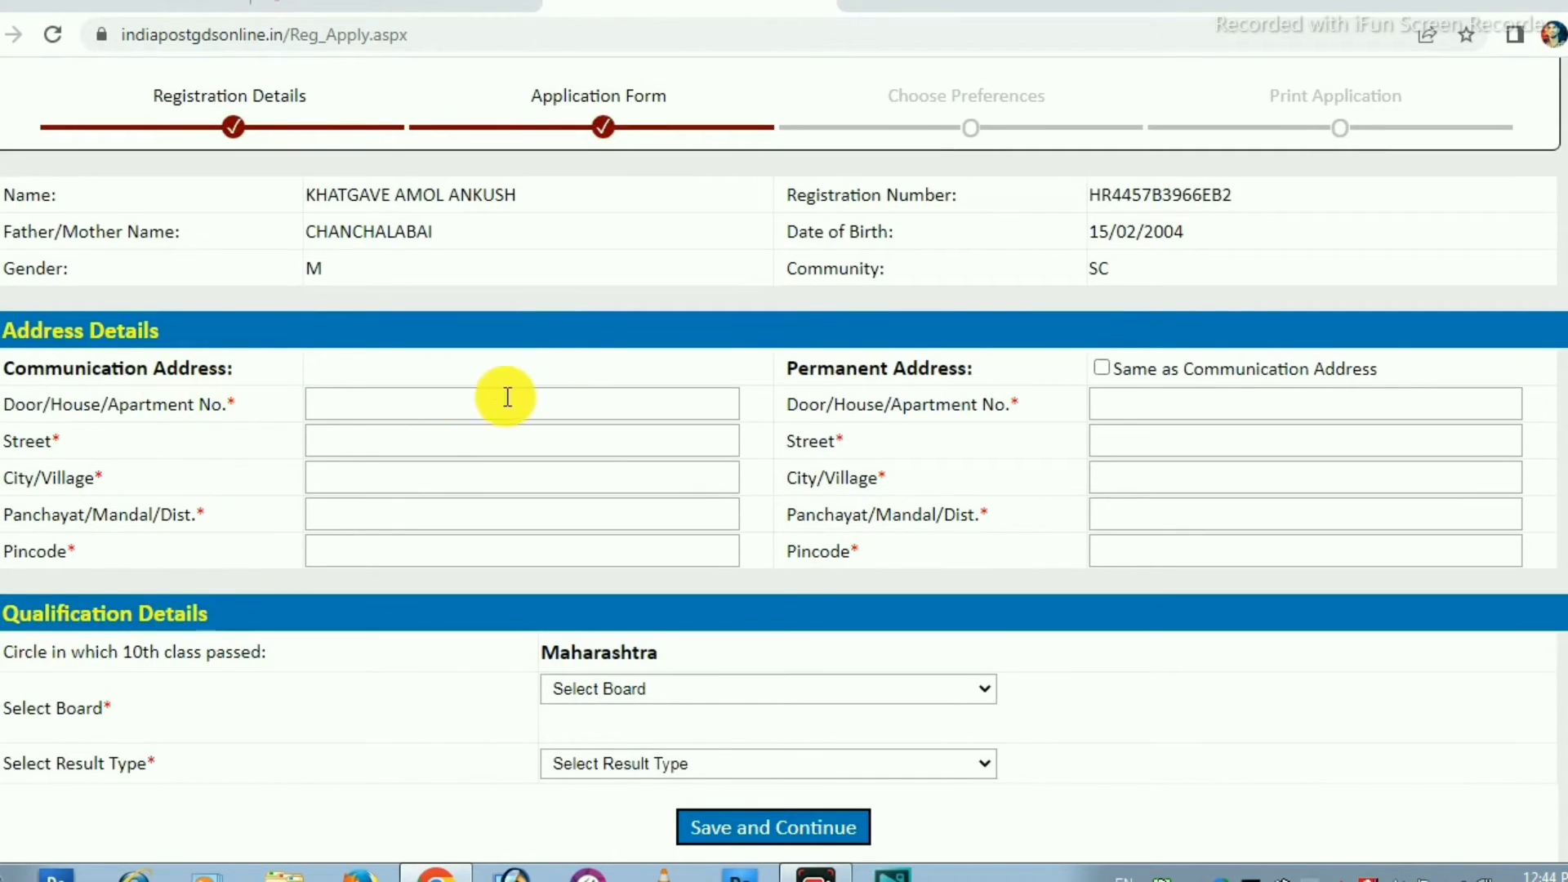
left_click(399, 400)
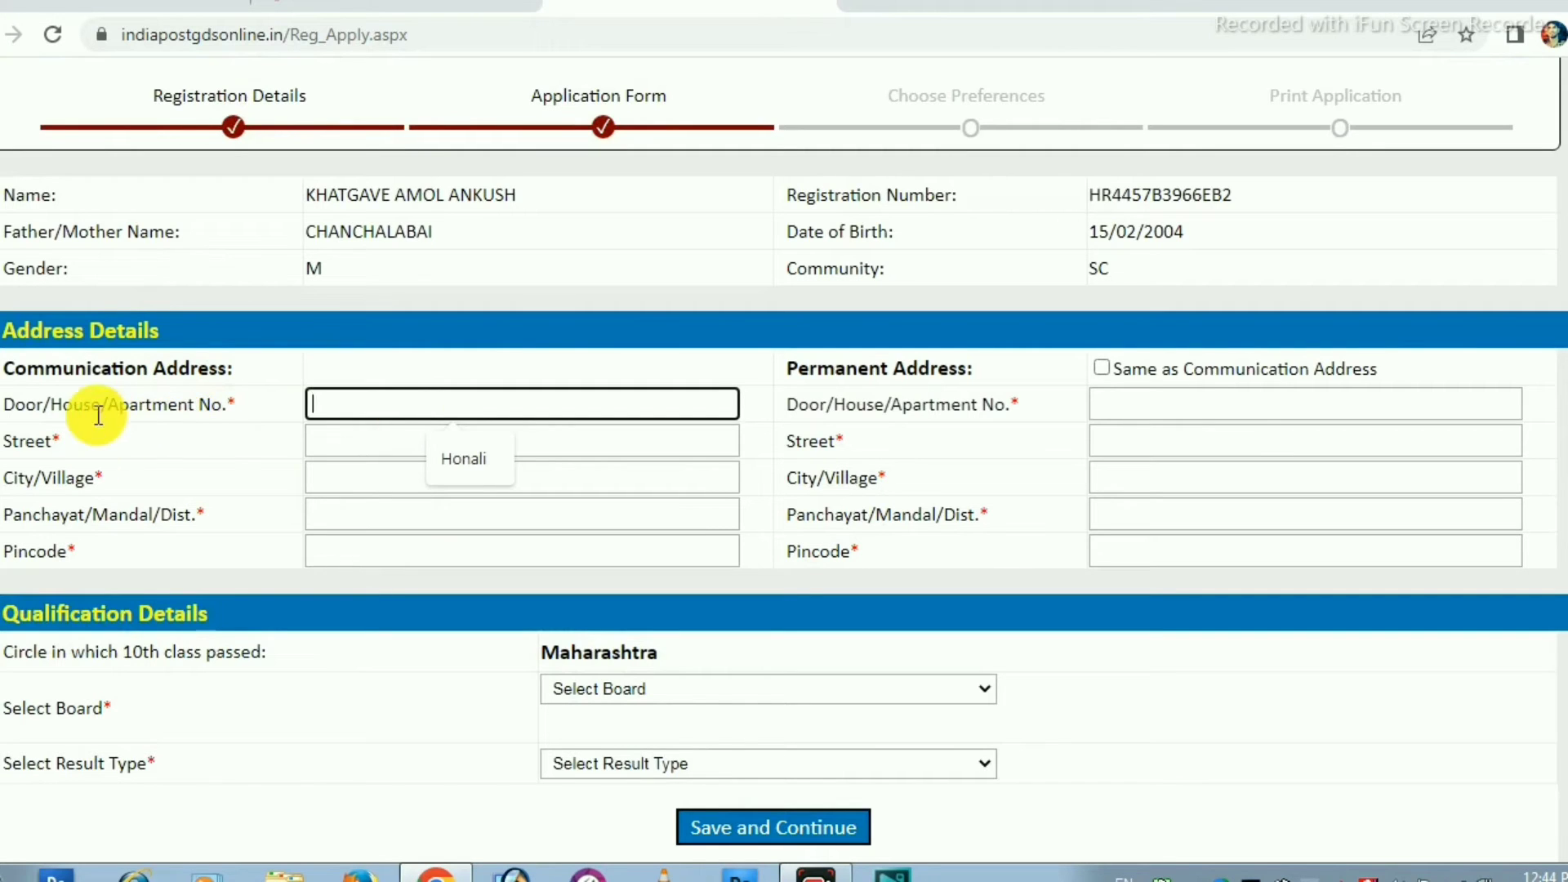
left_click(327, 435)
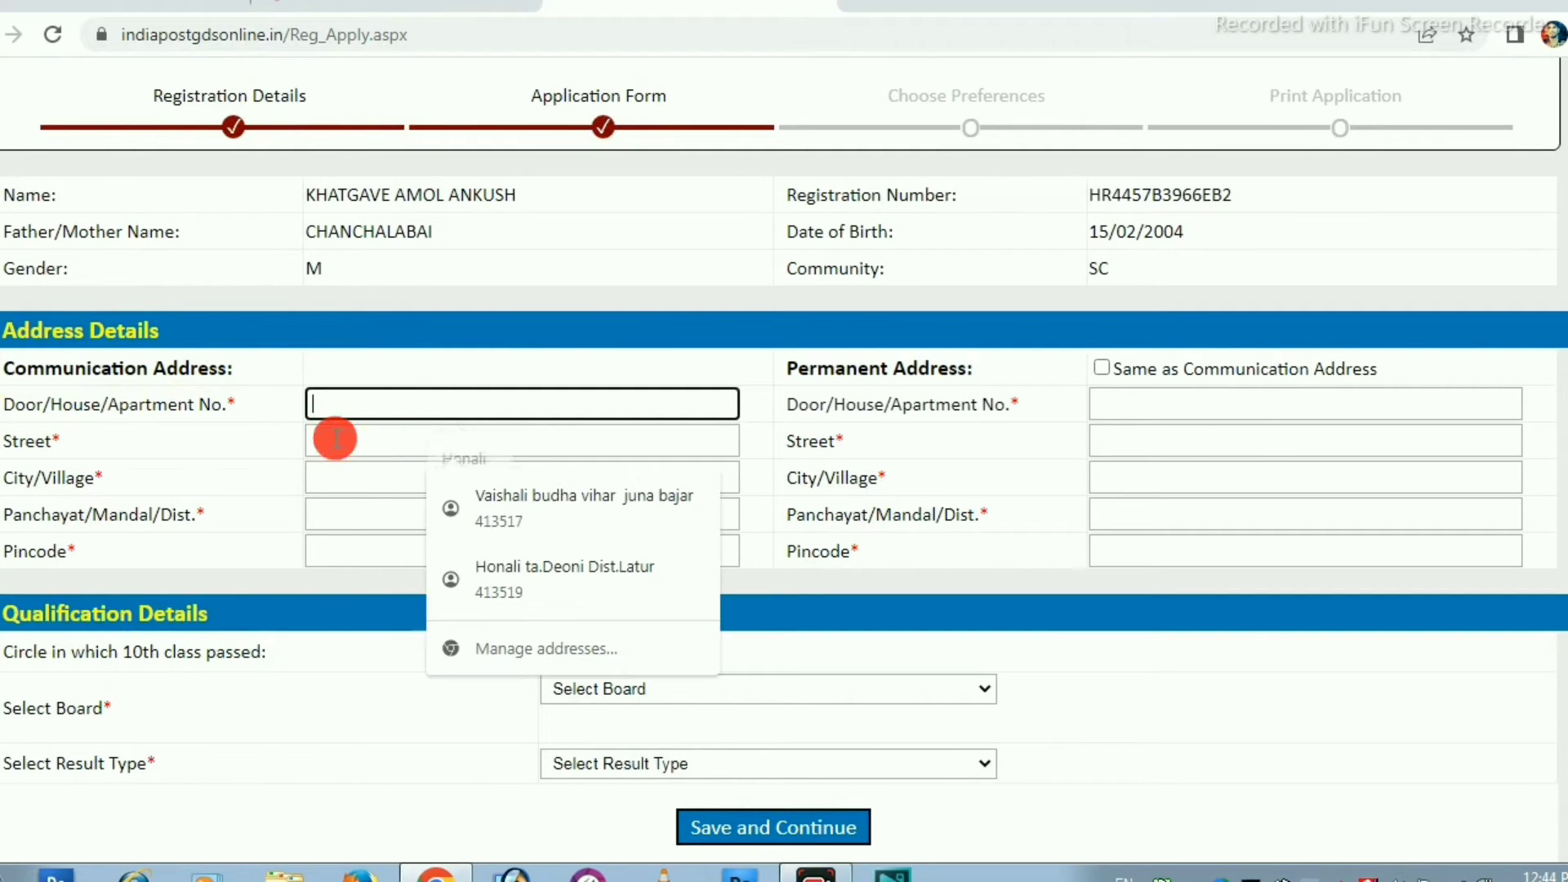
left_click(349, 471)
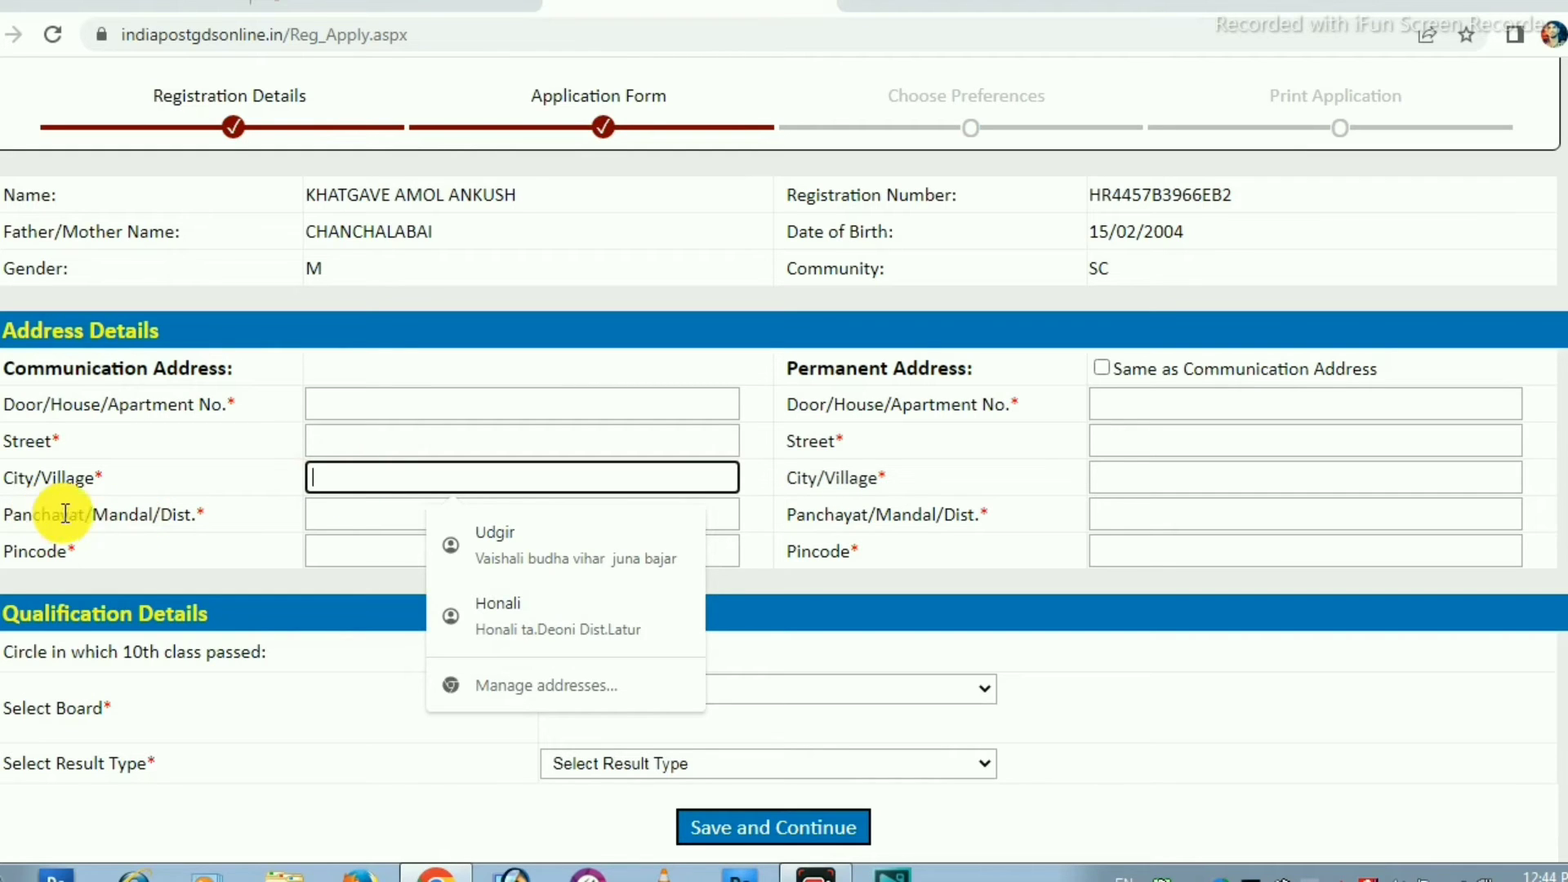
left_click(358, 511)
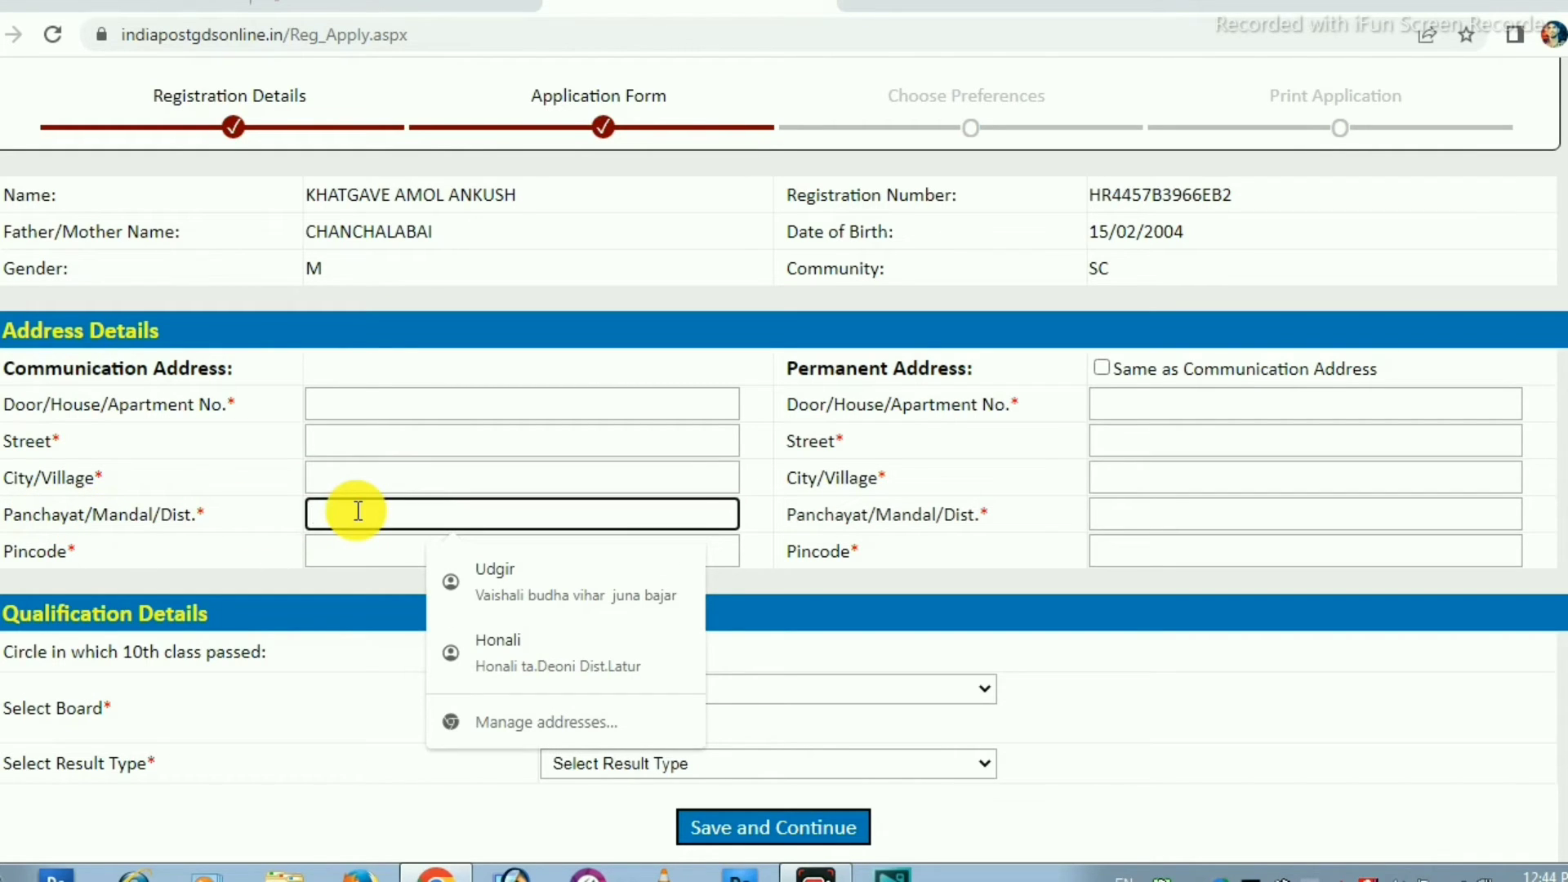
left_click(356, 564)
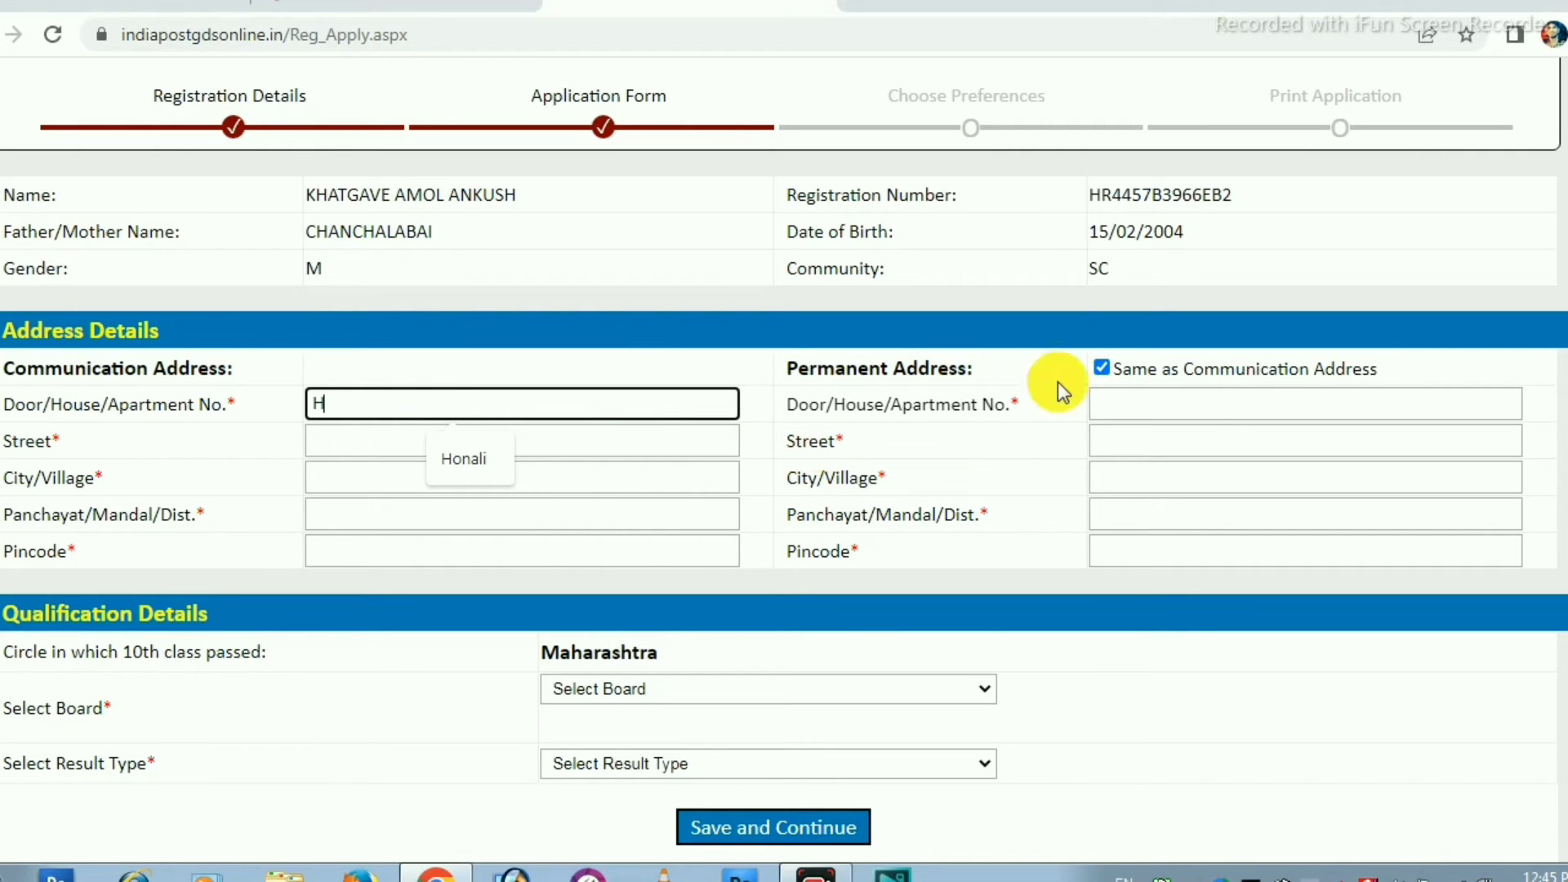
left_click(1100, 366)
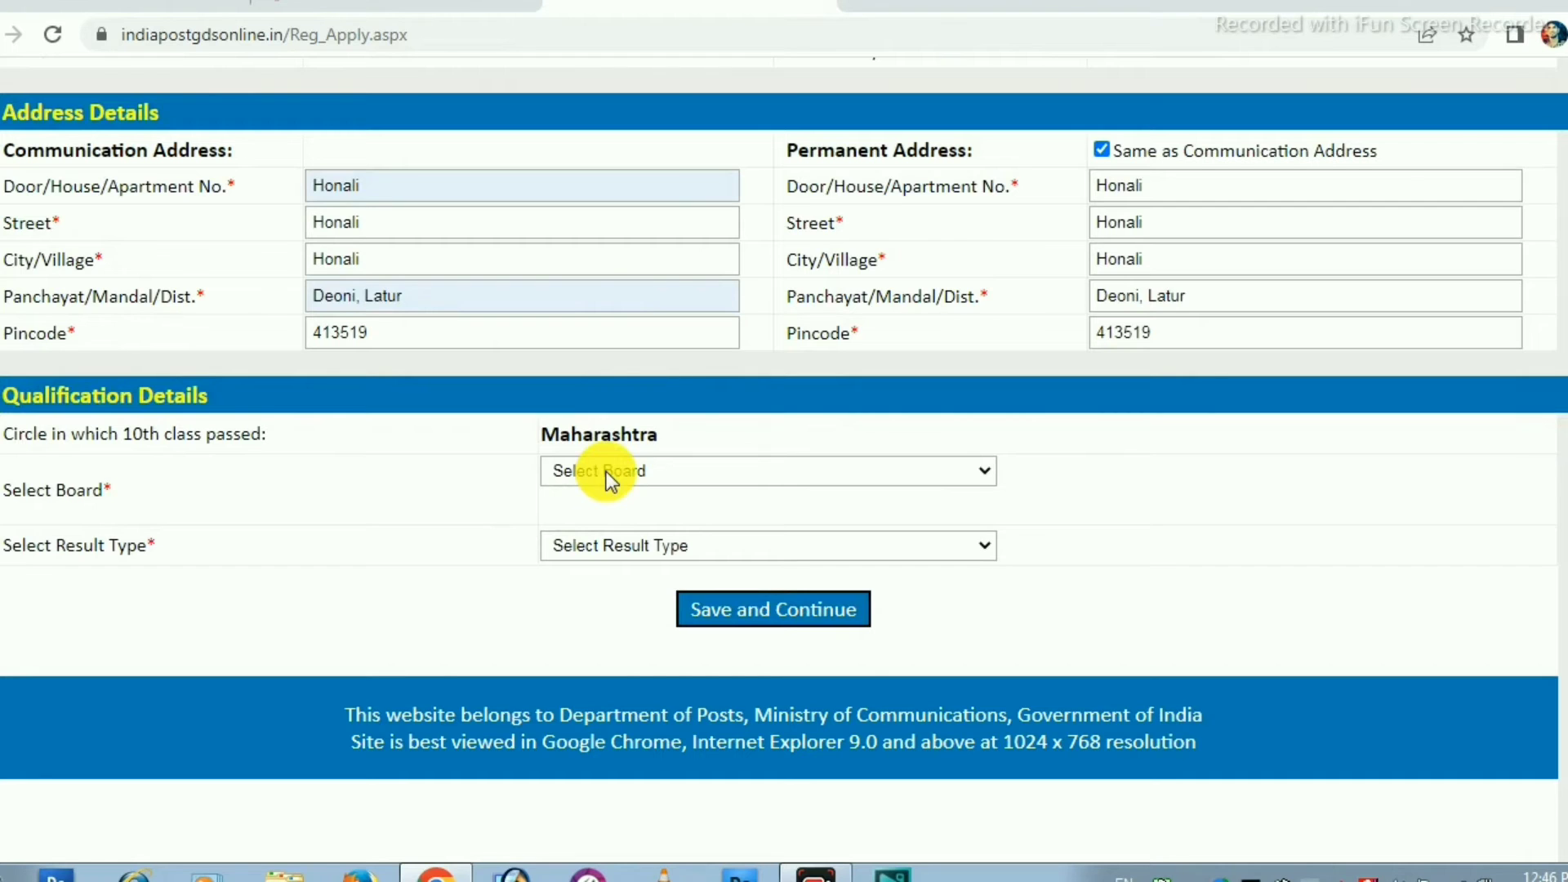
Step: Select the Maharashtra State Board of Secondary and Higher Secondary Education With 600 Marks (From 2014 to 2022) and set the result type to Marks
left_click(689, 471)
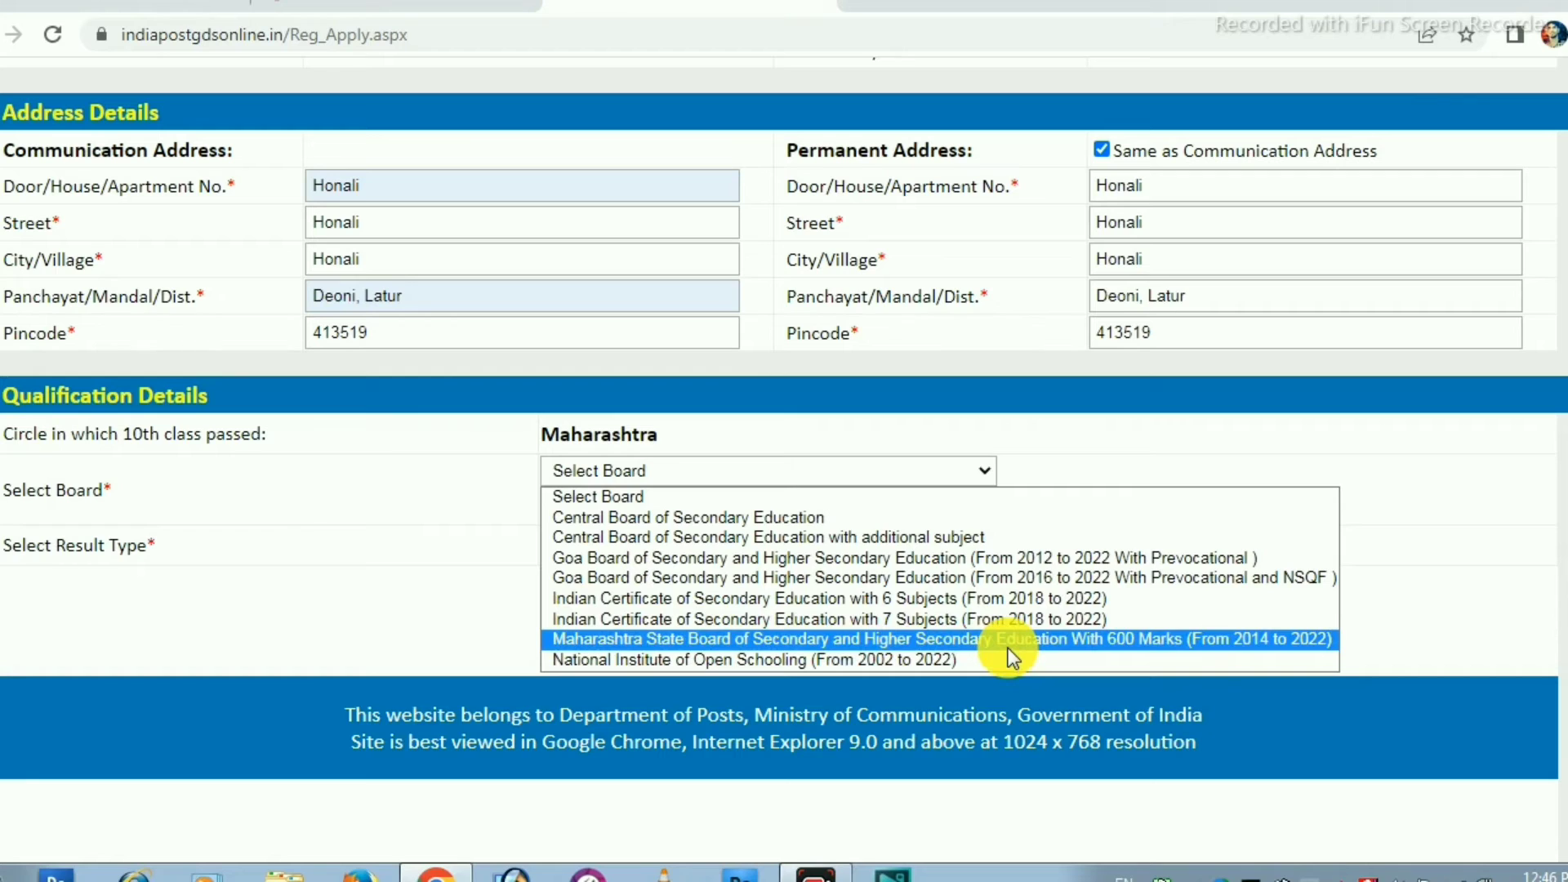
left_click(1138, 640)
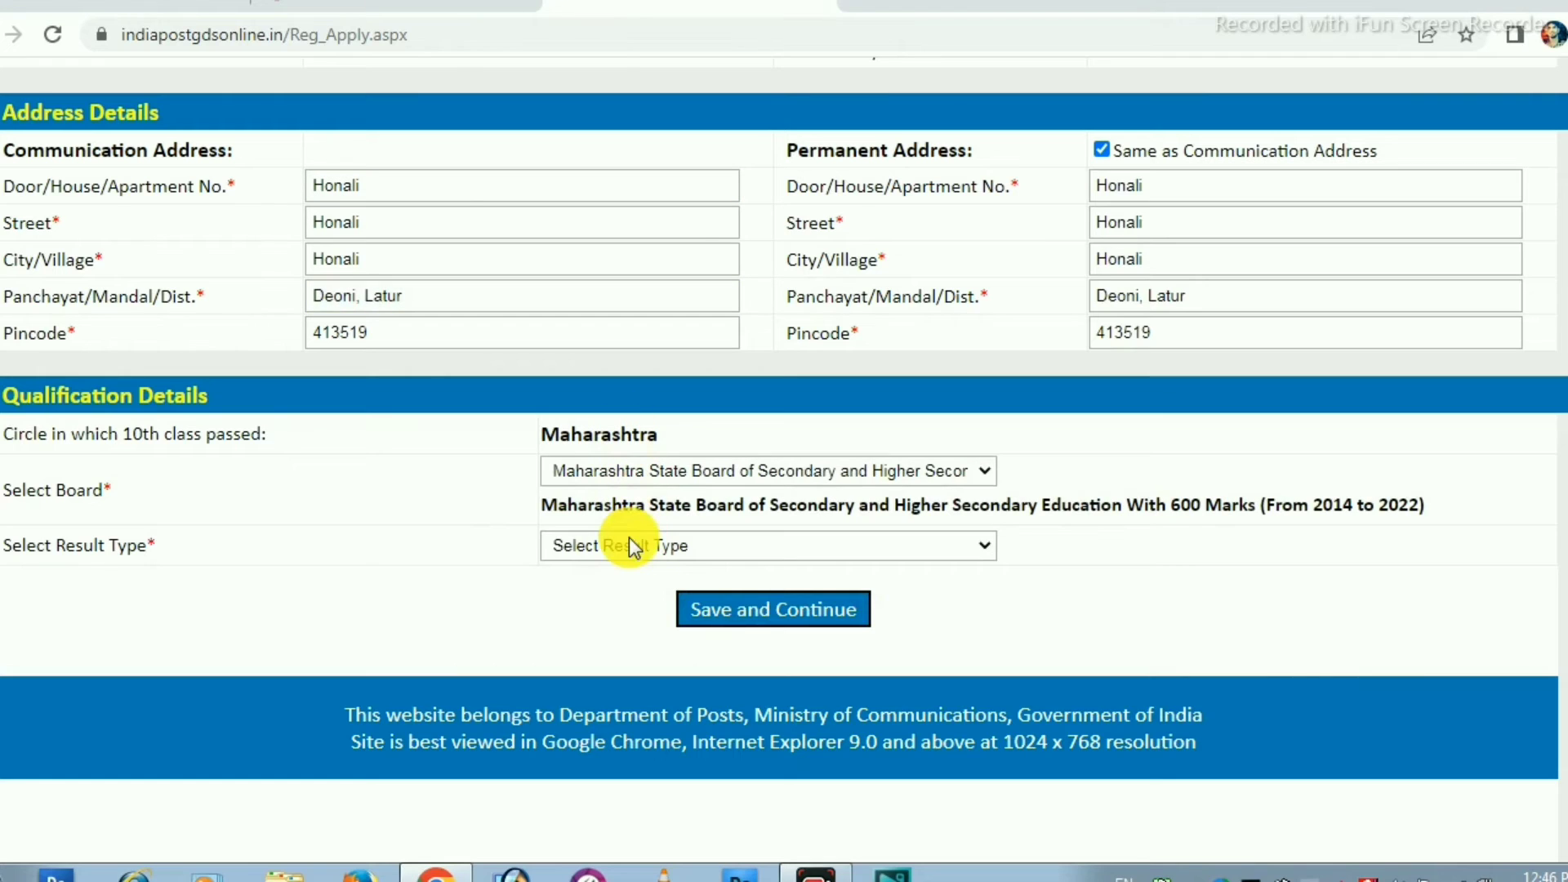
left_click(821, 551)
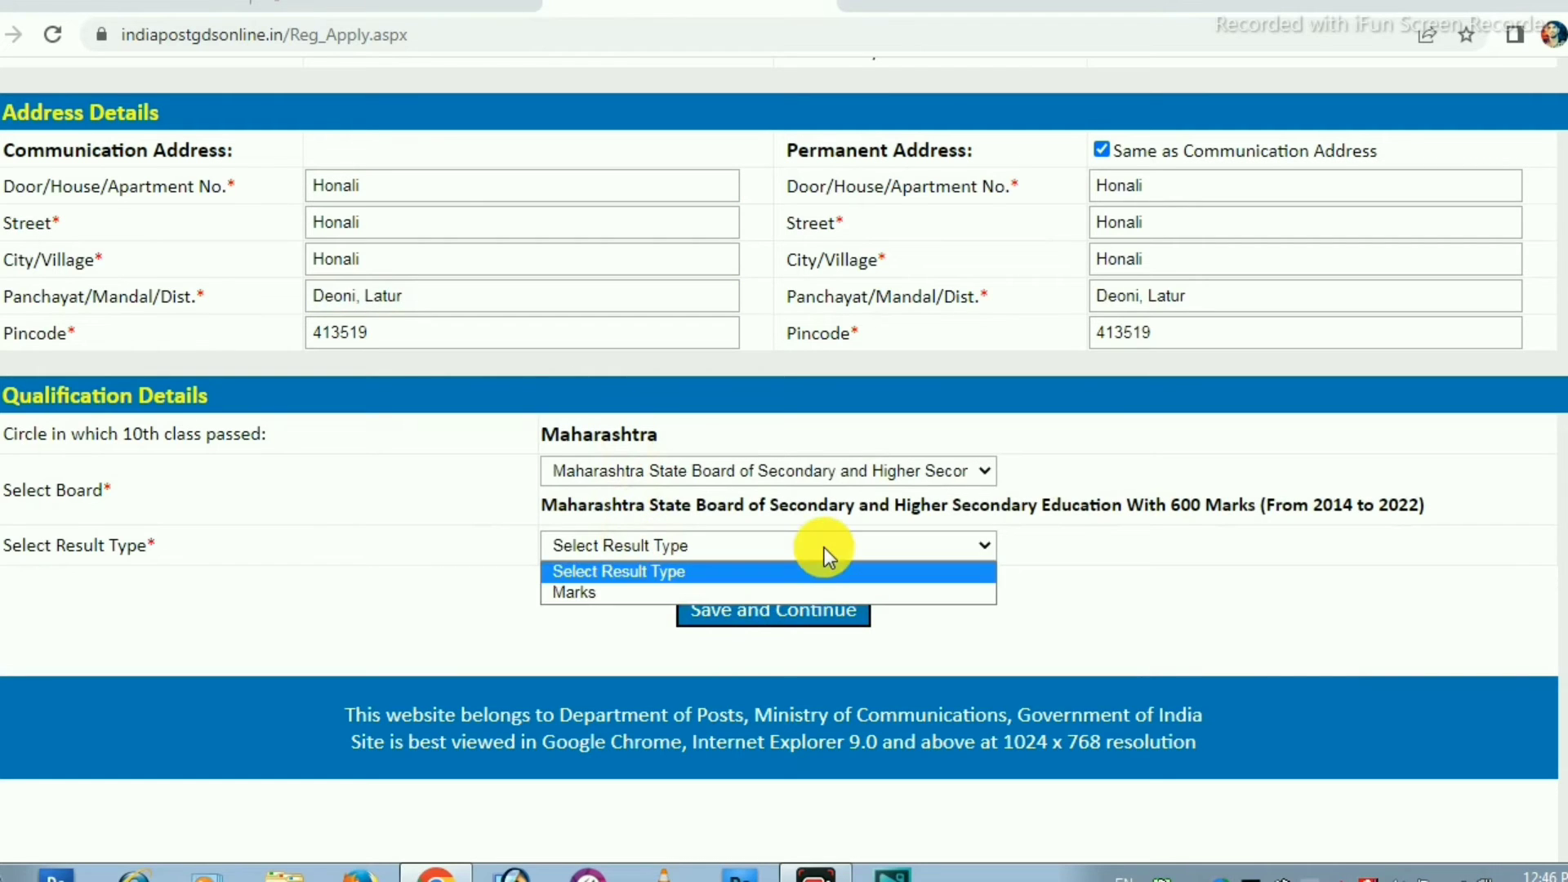
left_click(596, 591)
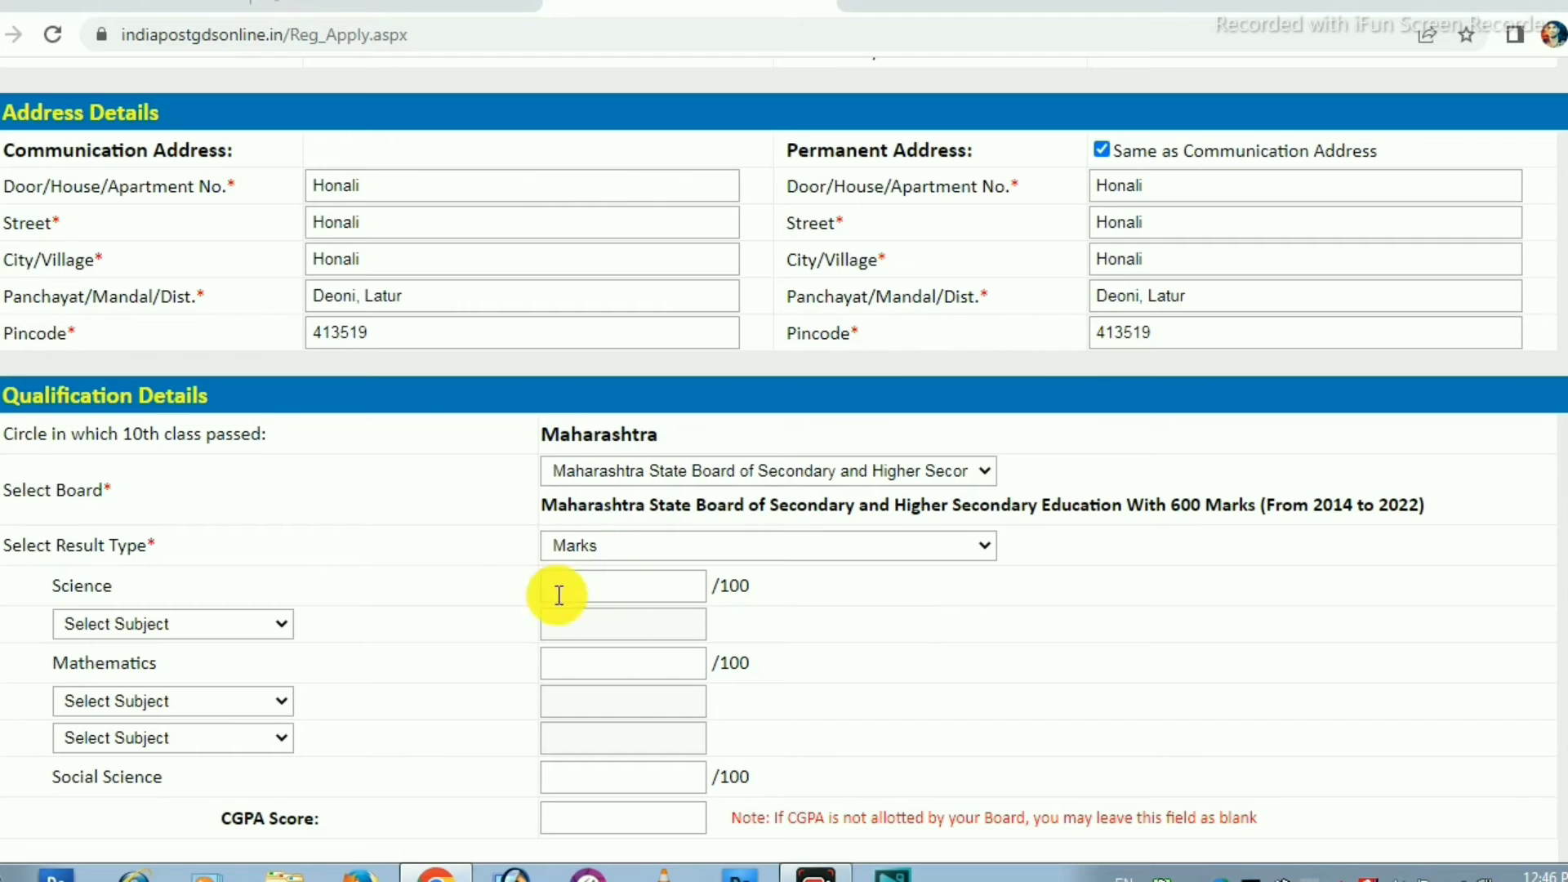
Step: Choose Second Language Hindi, First Language Marathi and Third Language English as the language subjects in the qualification details
scroll(343, 516, "down", 2)
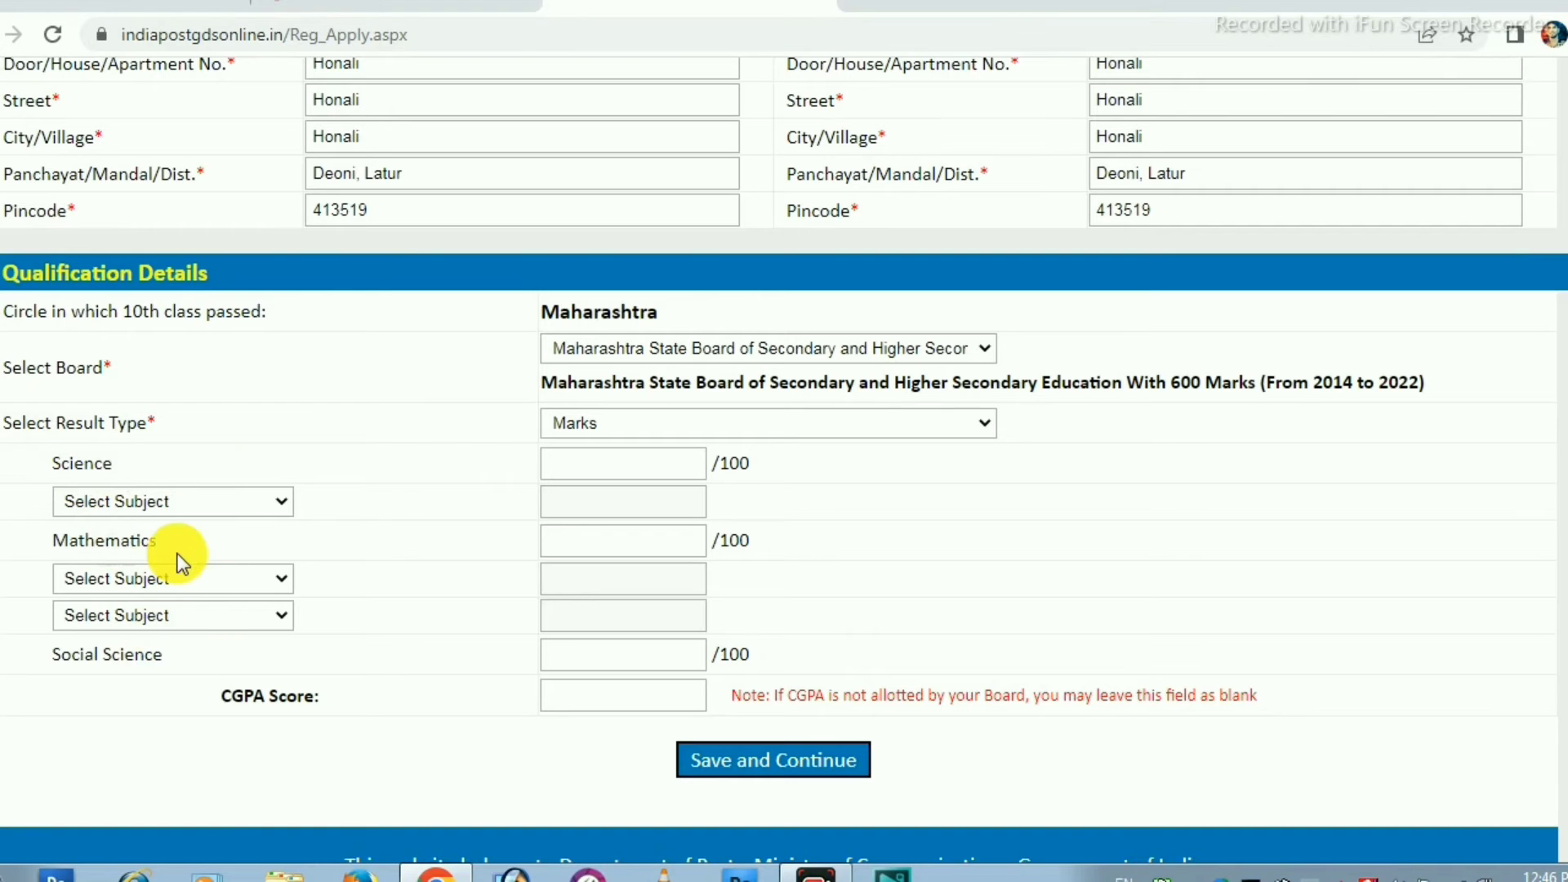
left_click(172, 501)
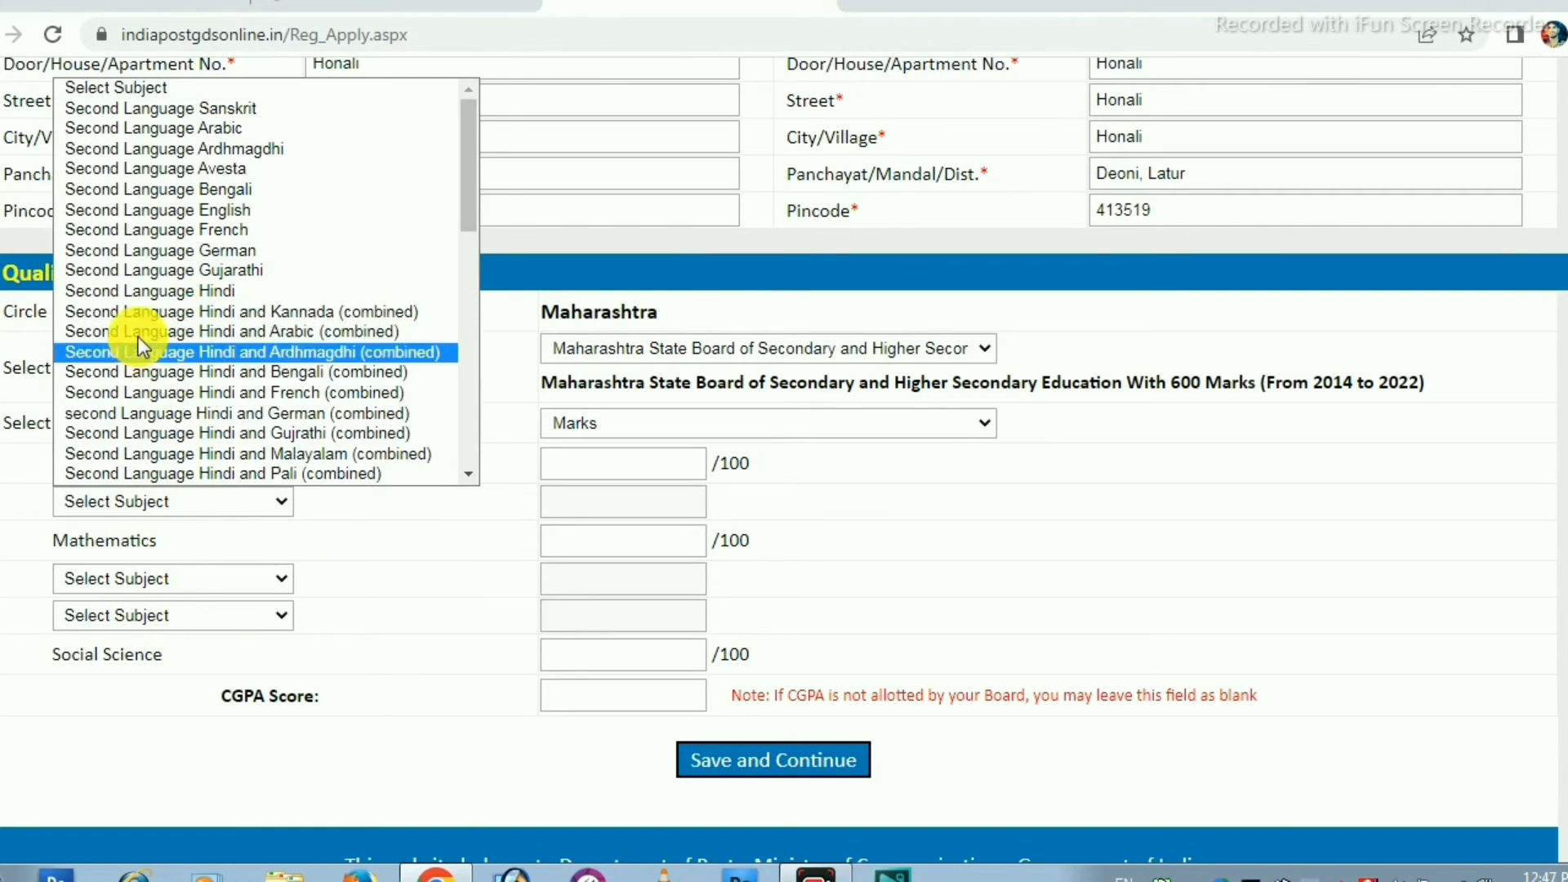
left_click(214, 292)
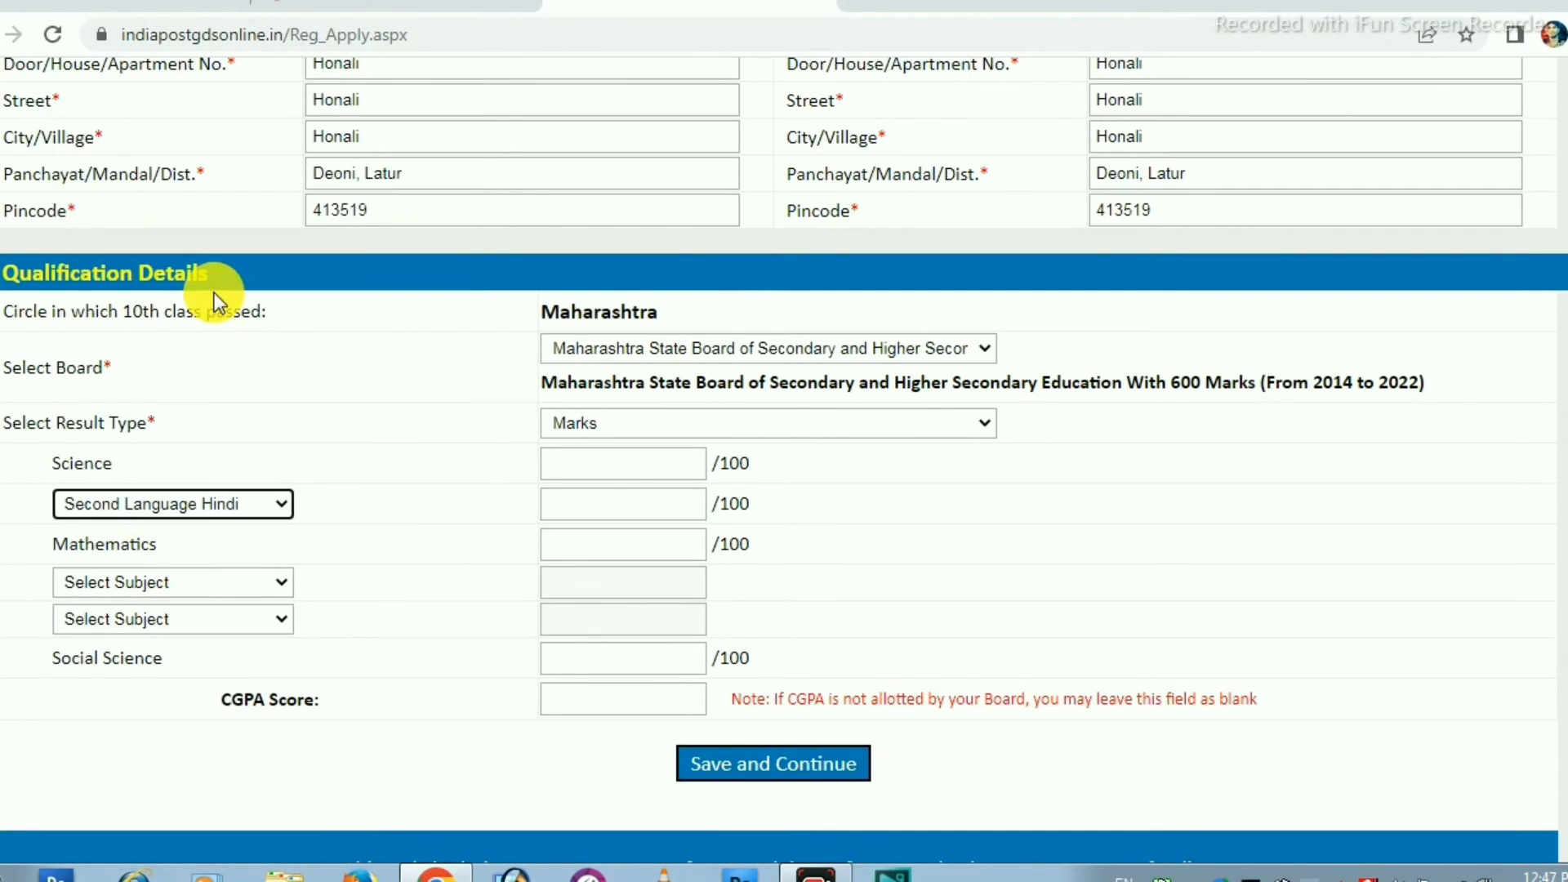
left_click(189, 581)
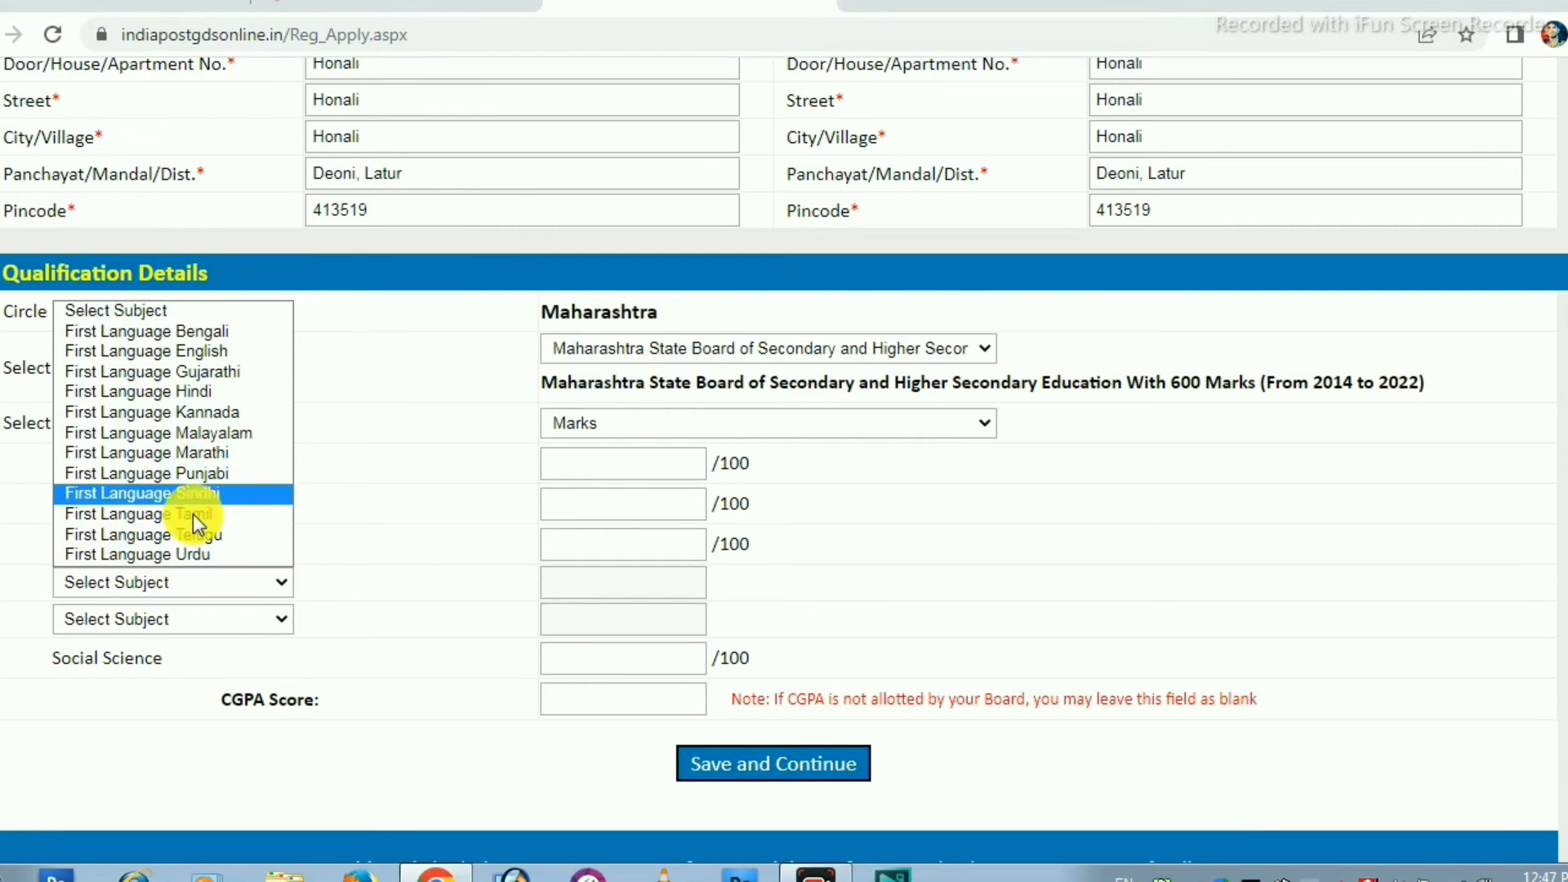
left_click(197, 452)
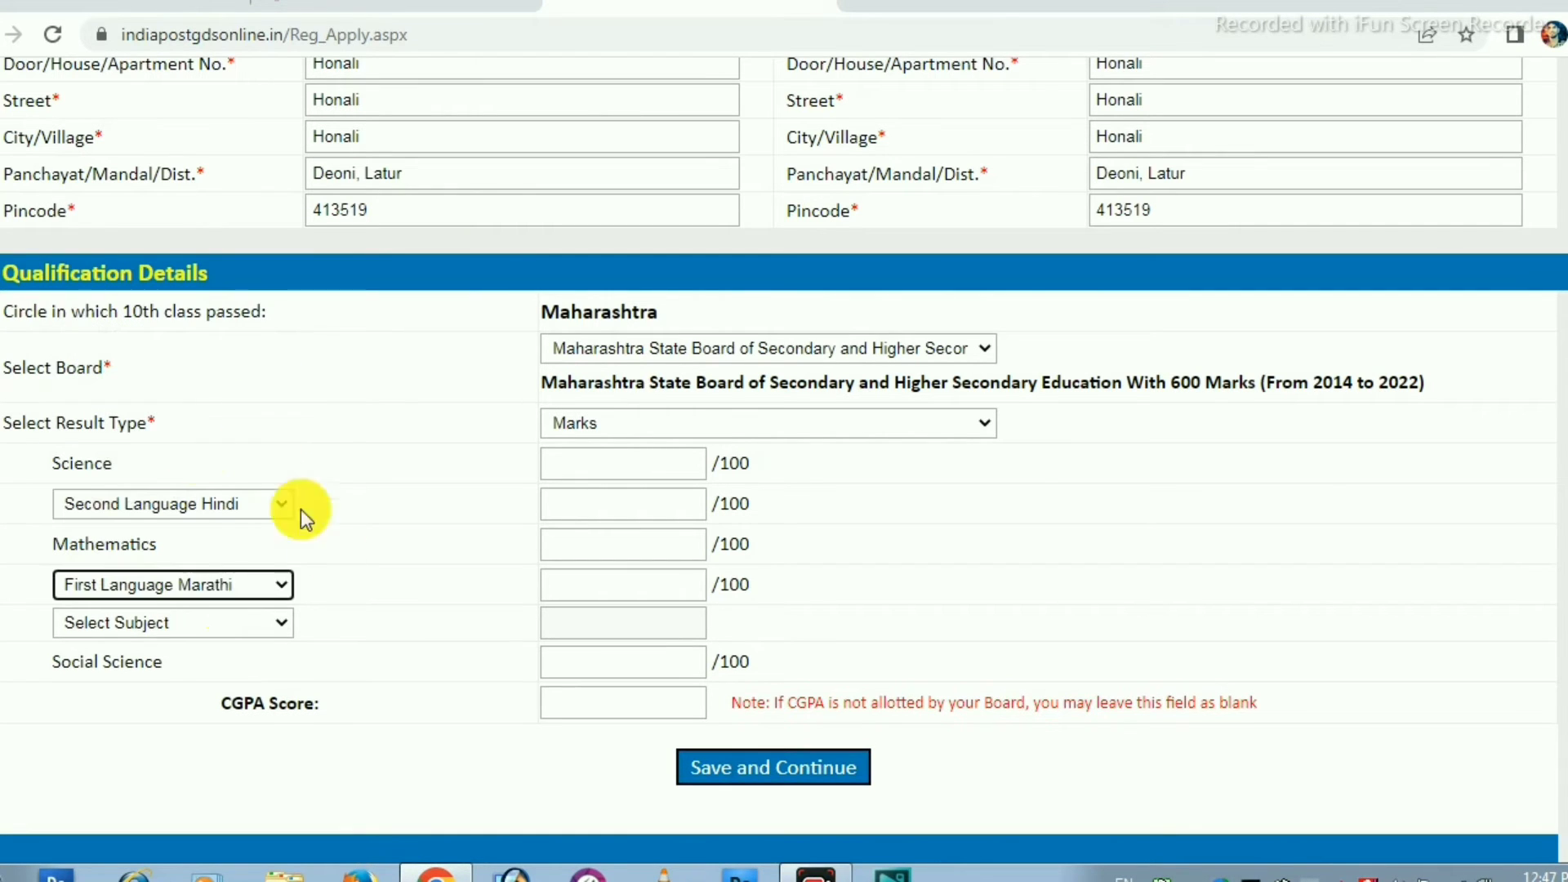
left_click(176, 625)
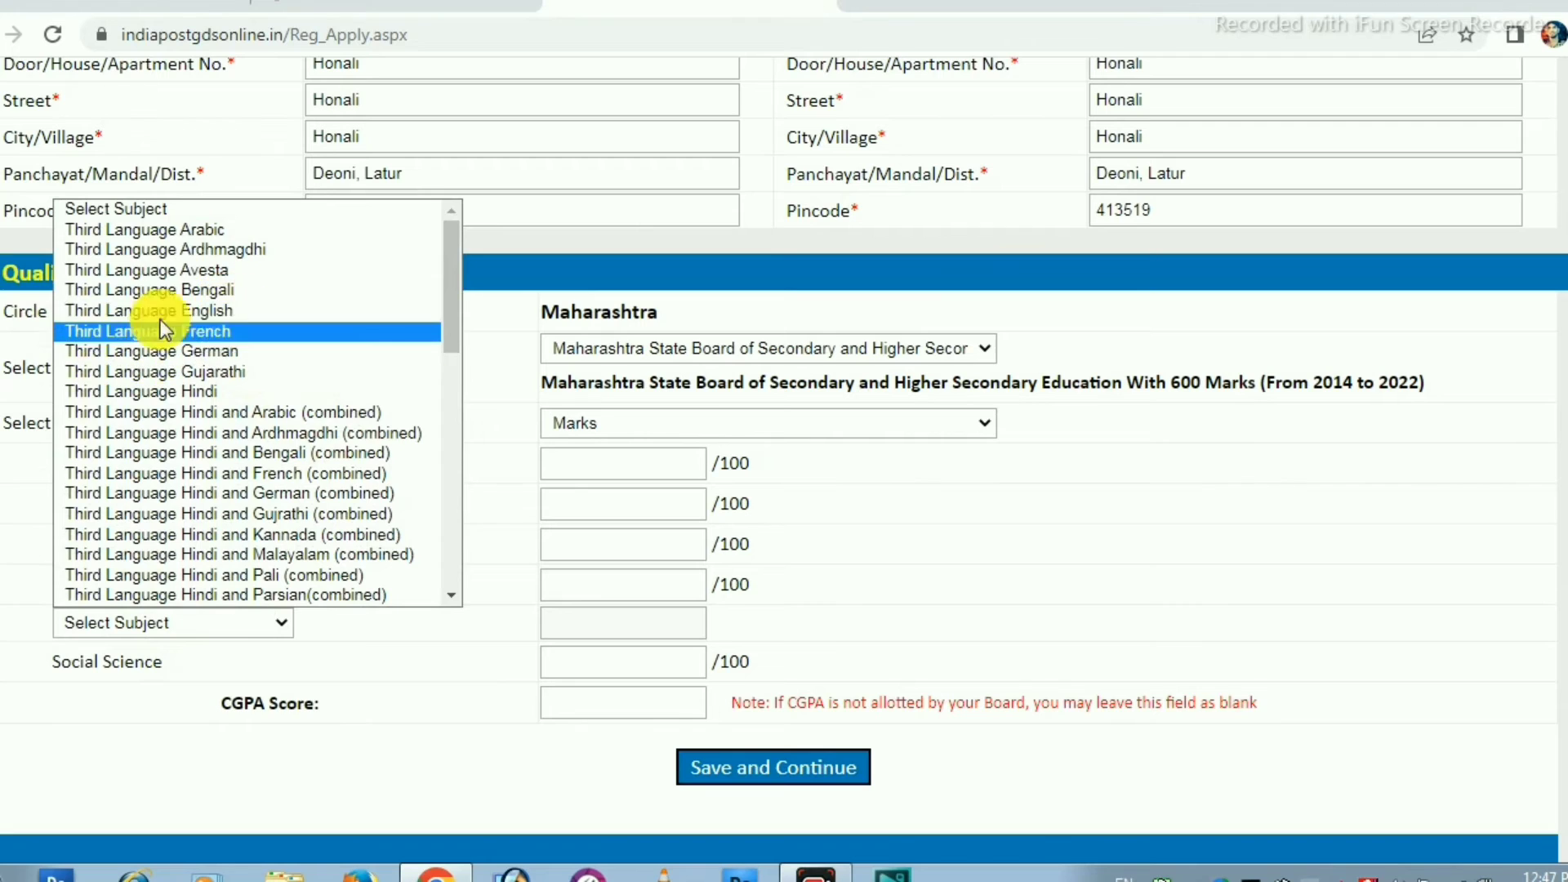
left_click(217, 311)
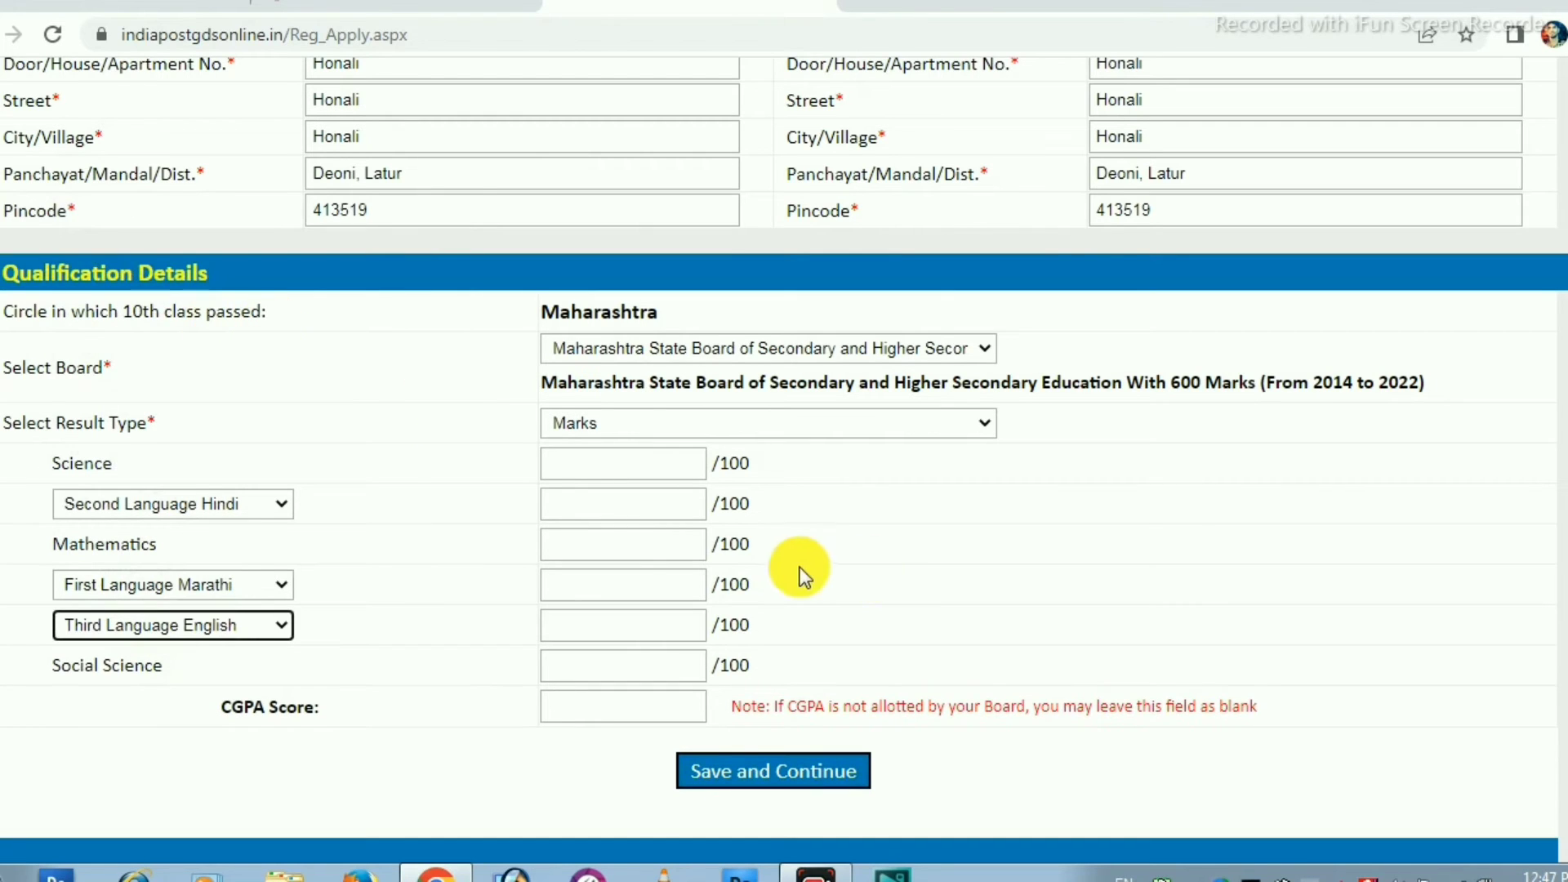
Step: Enter the marks Science 58, Hindi 63, Mathematics 60, Marathi 60, English 43 and Social Science 59, and save to continue to the preferences
left_click(611, 457)
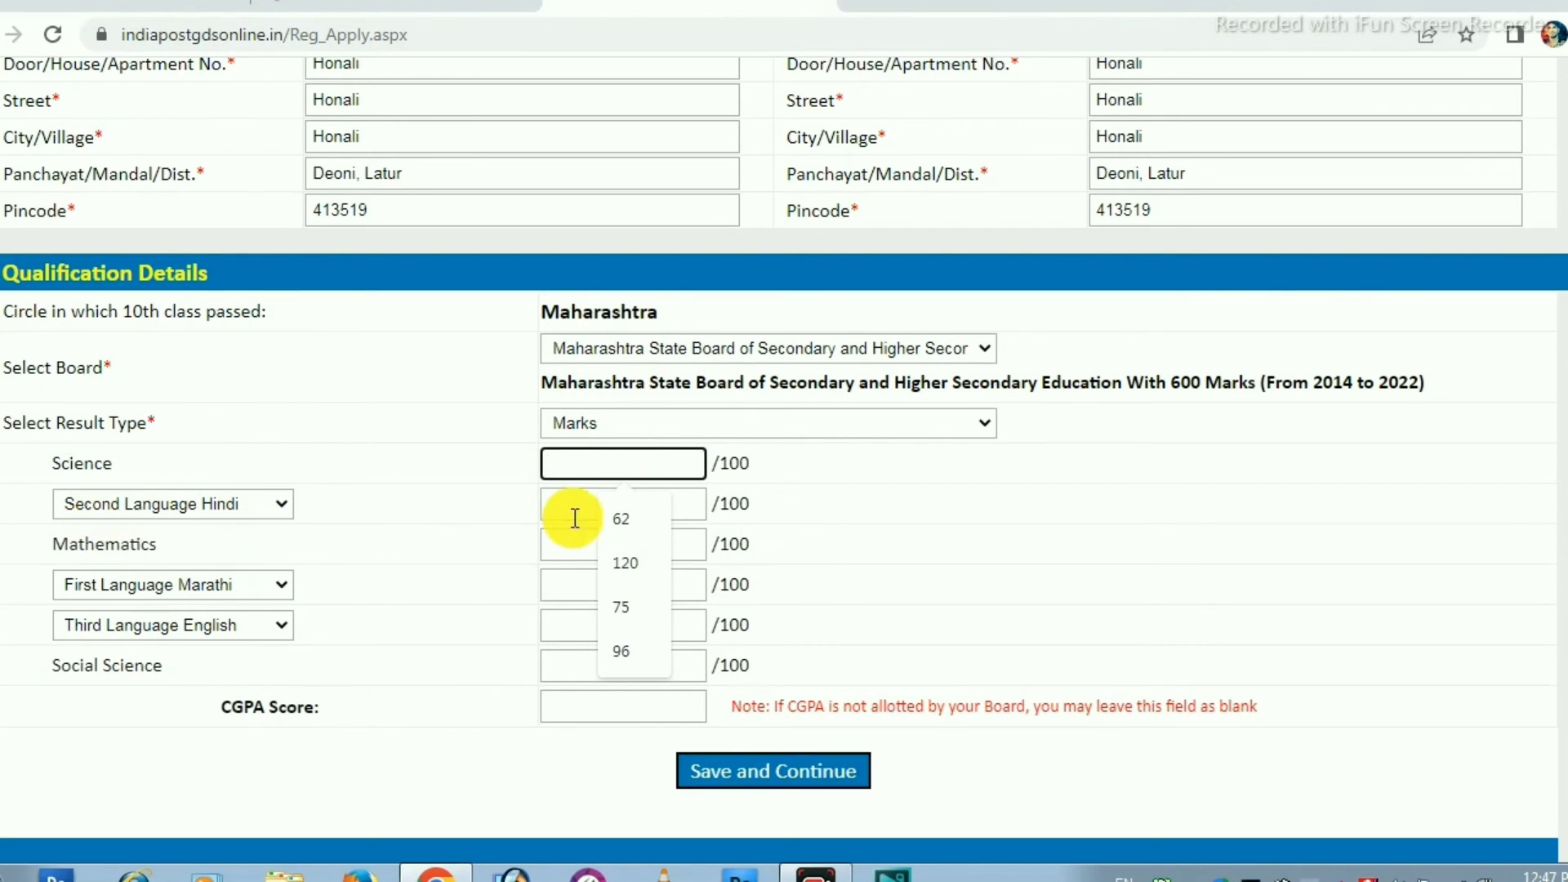
left_click(595, 503)
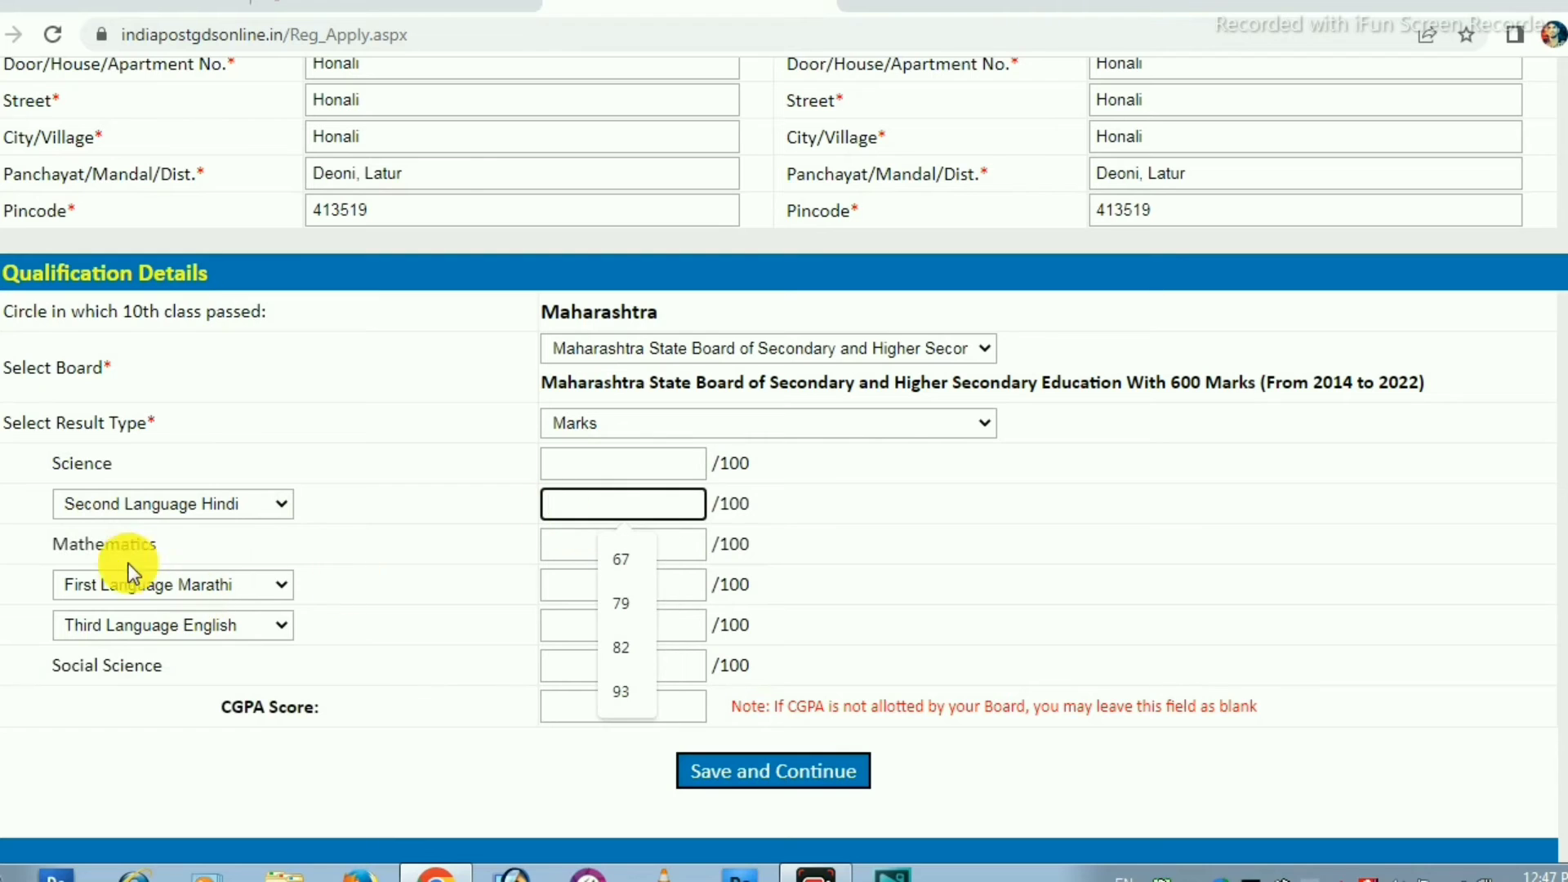
left_click(577, 555)
left_click(572, 663)
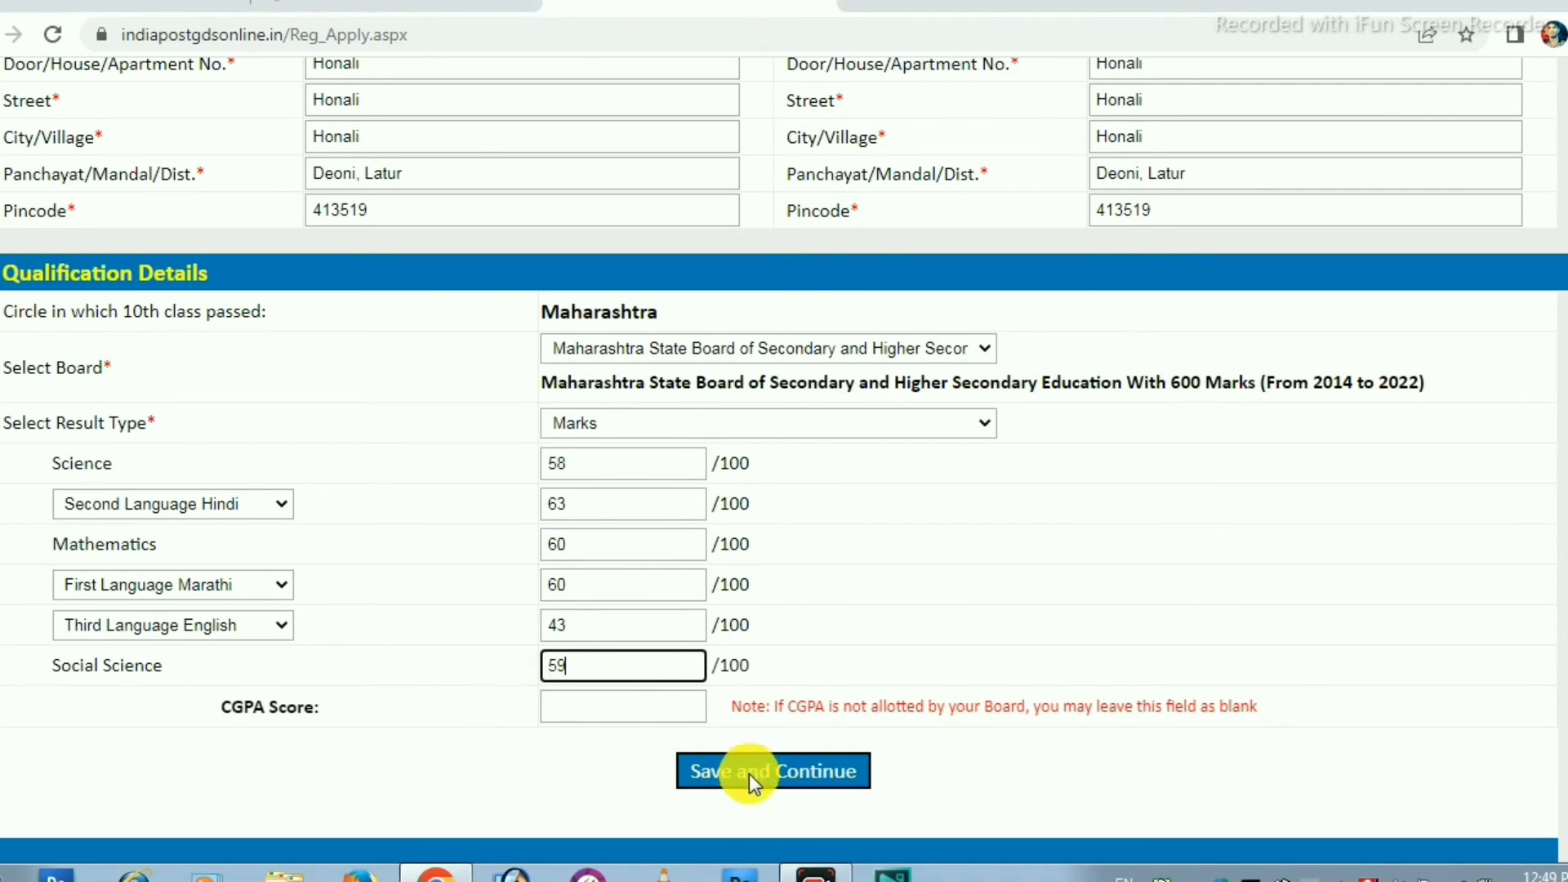
left_click(748, 778)
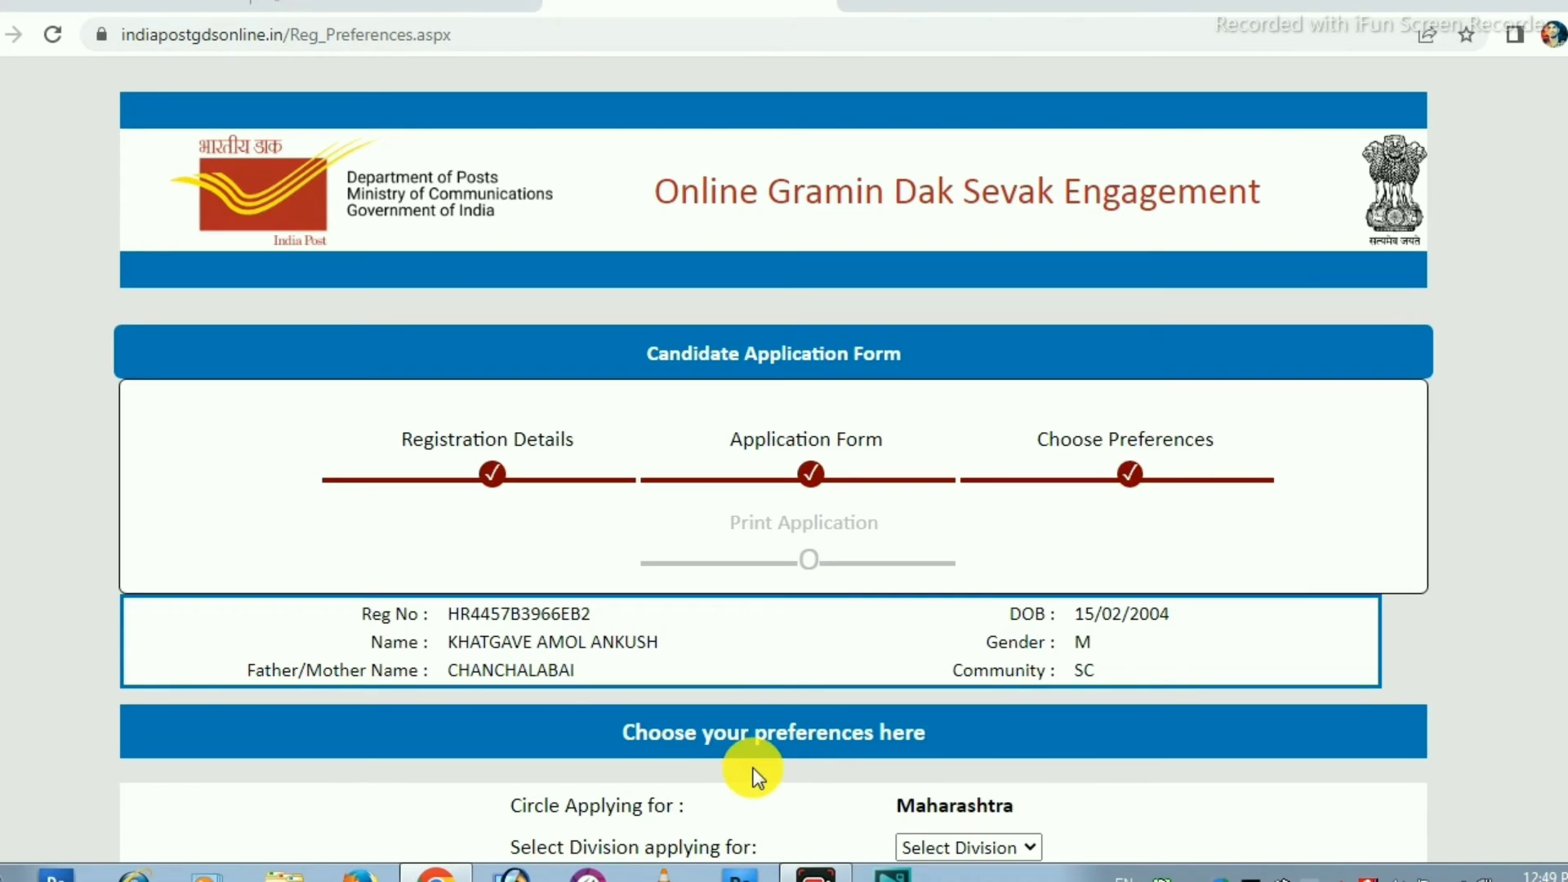
Step: Select Osmanabad Division as the division applying for in the Maharashtra circle
scroll(840, 637, "down", 3)
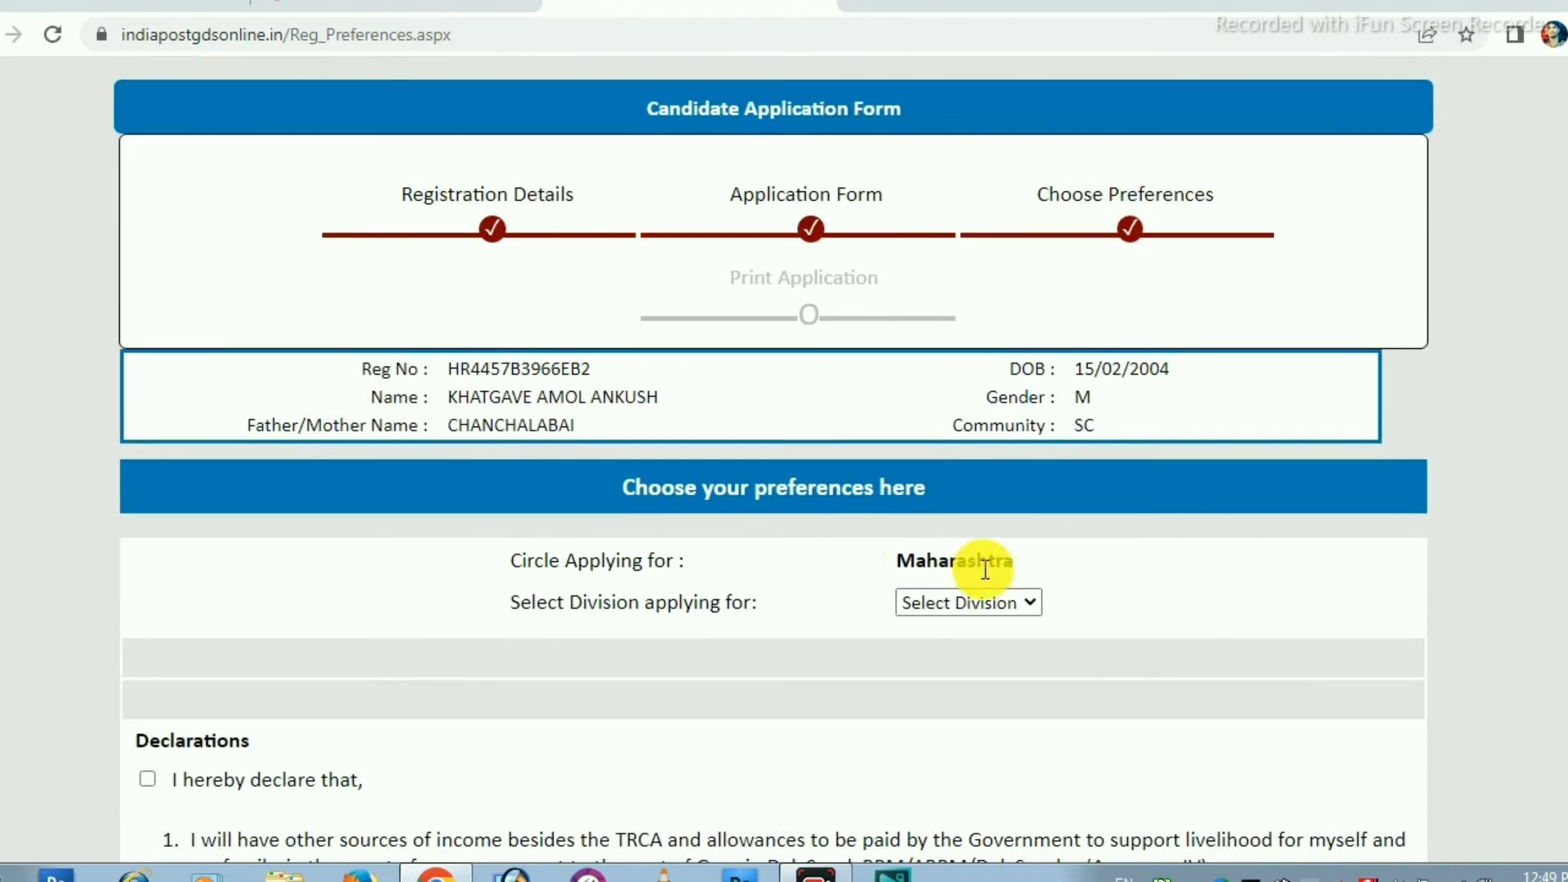
left_click(946, 603)
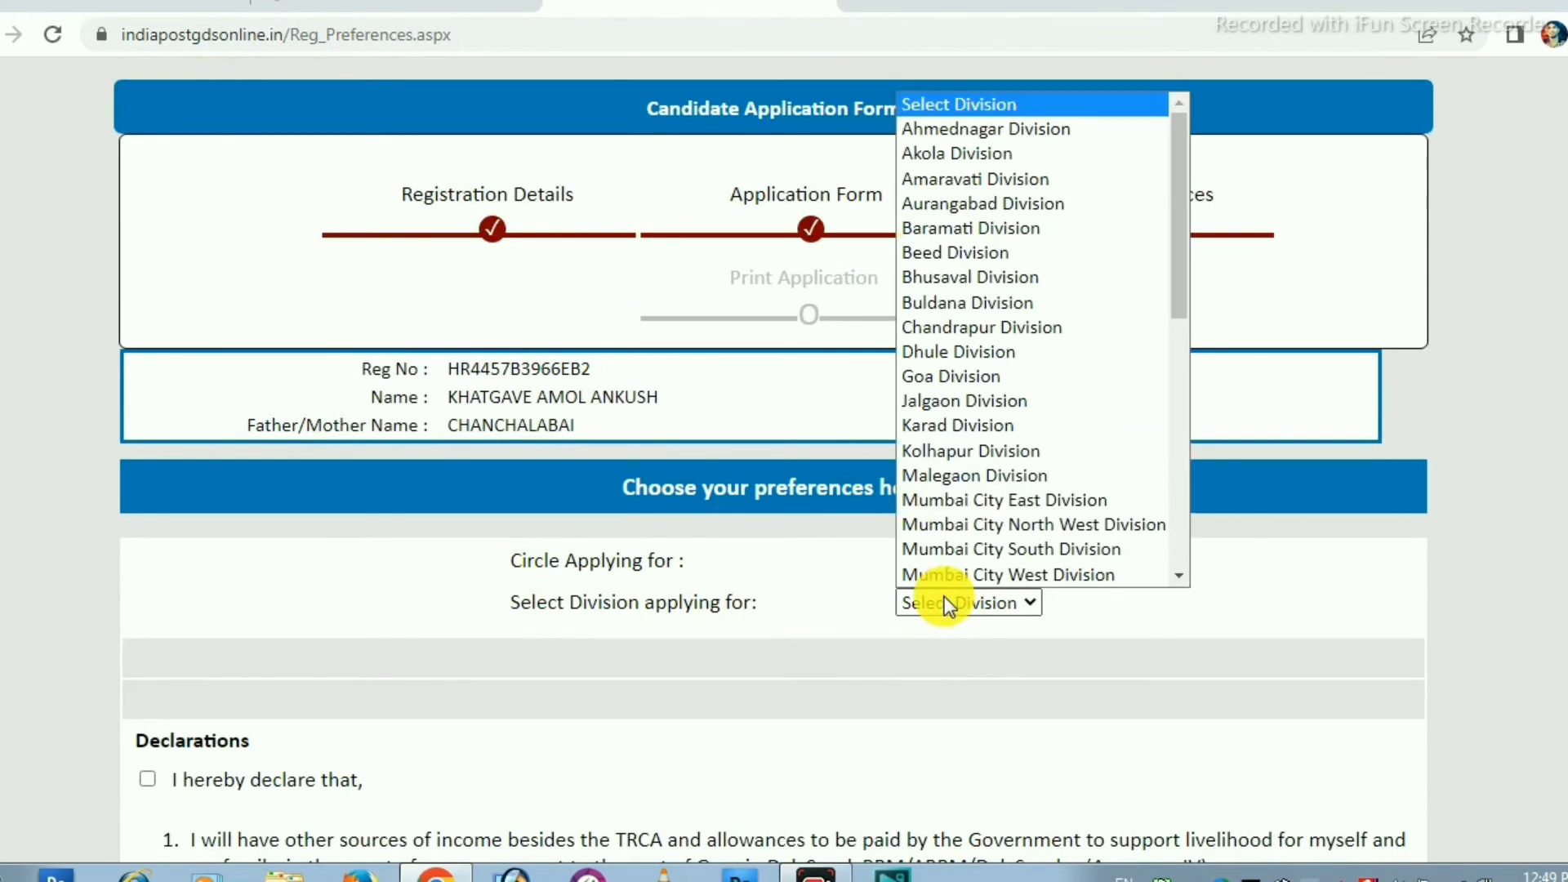
scroll(1032, 494, "down", 7)
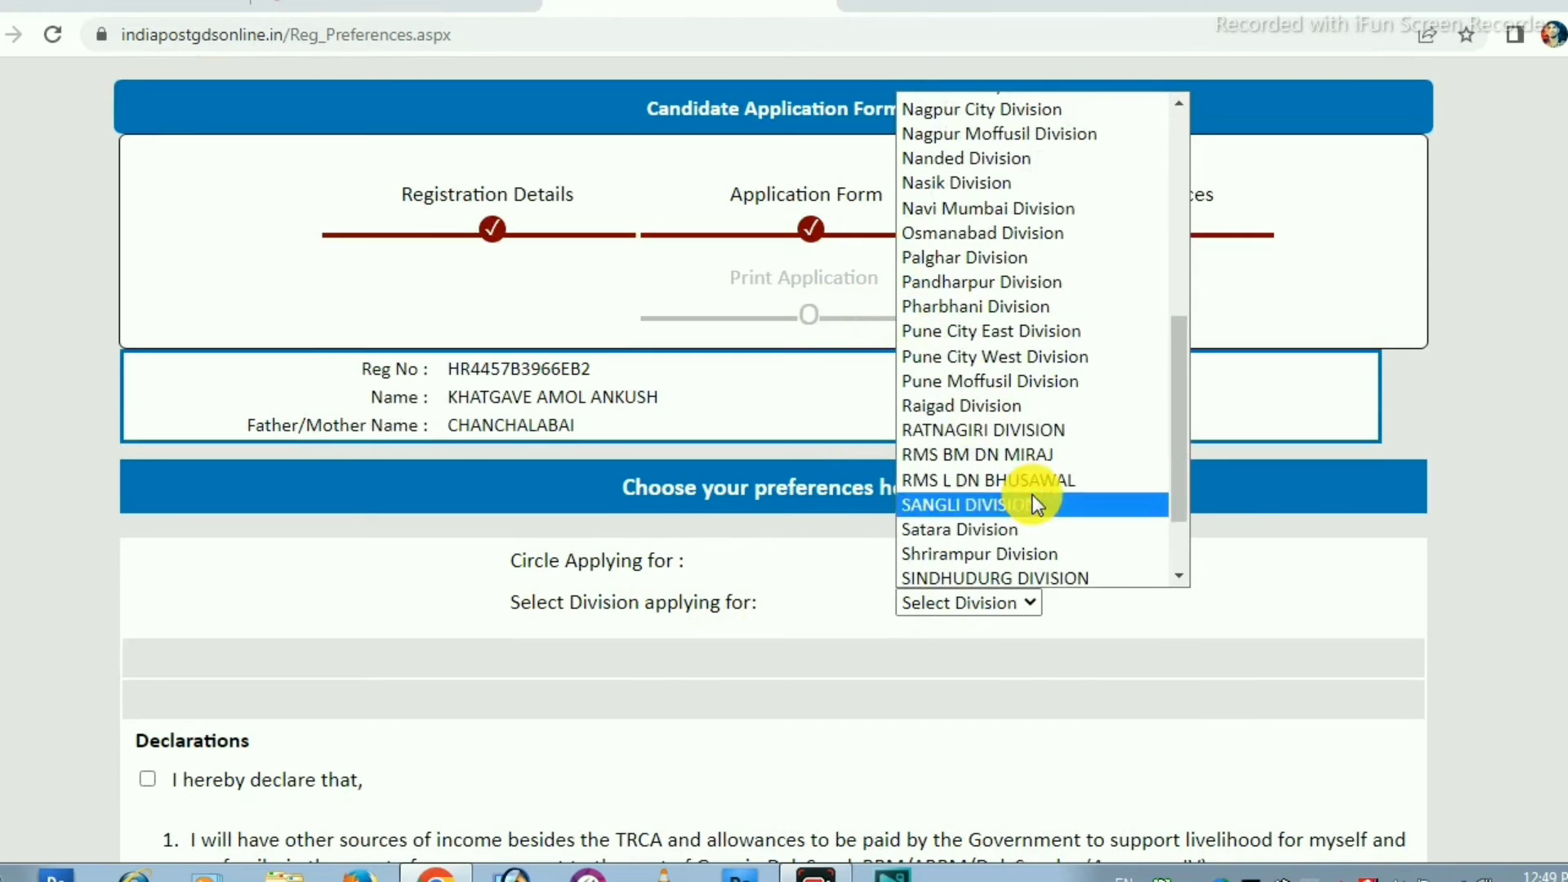
left_click(978, 235)
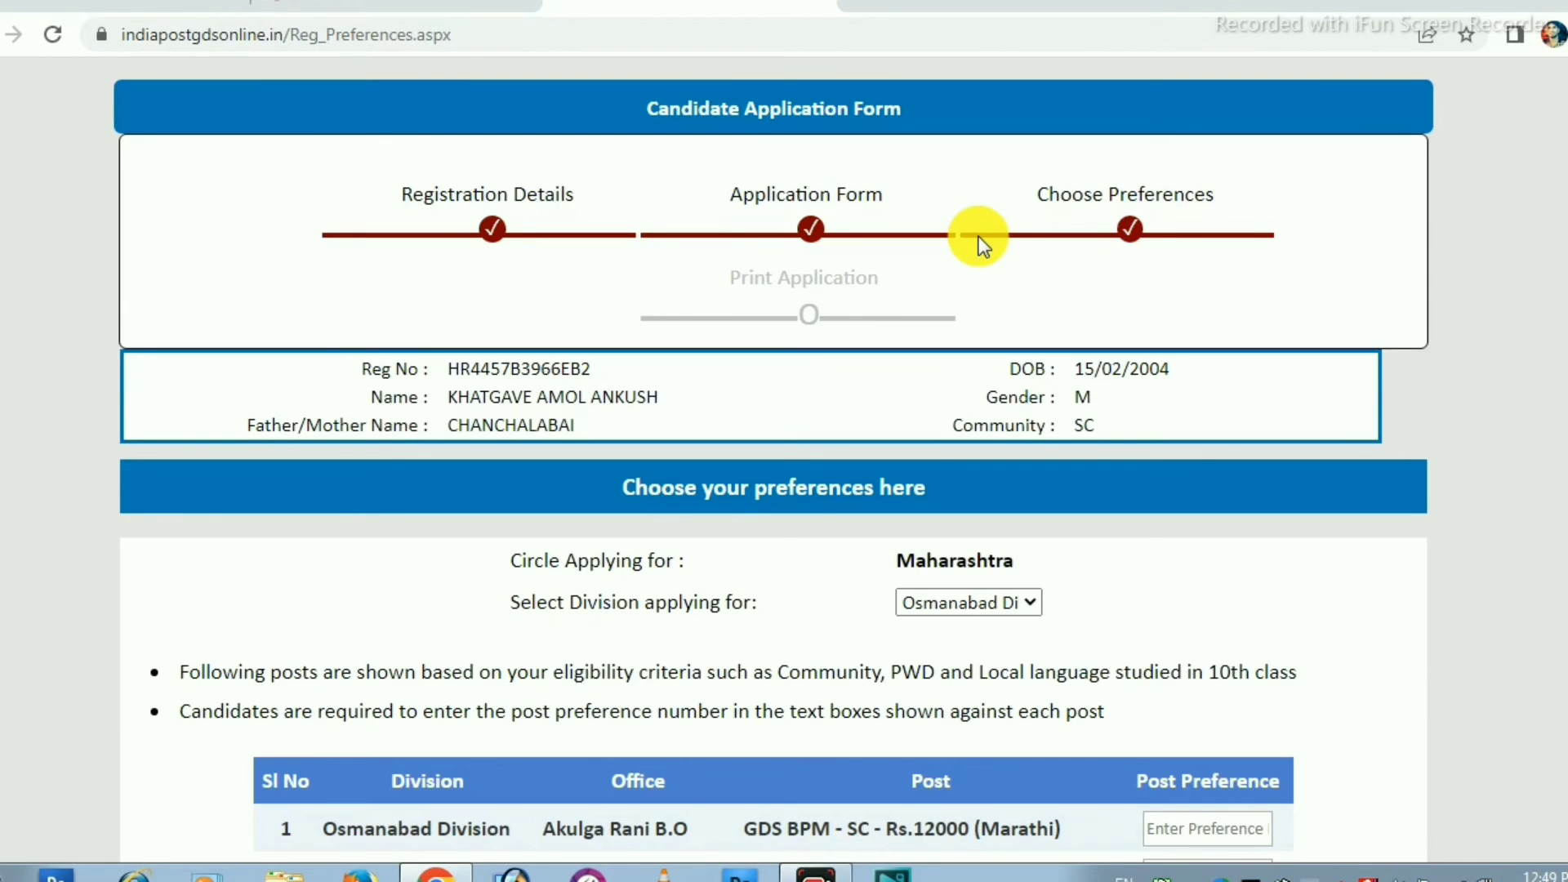
Step: Enter post preference 1 for Akulga Rani B.O and 2 for Anjansonda B.O in the division's post list
scroll(973, 301, "down", 3)
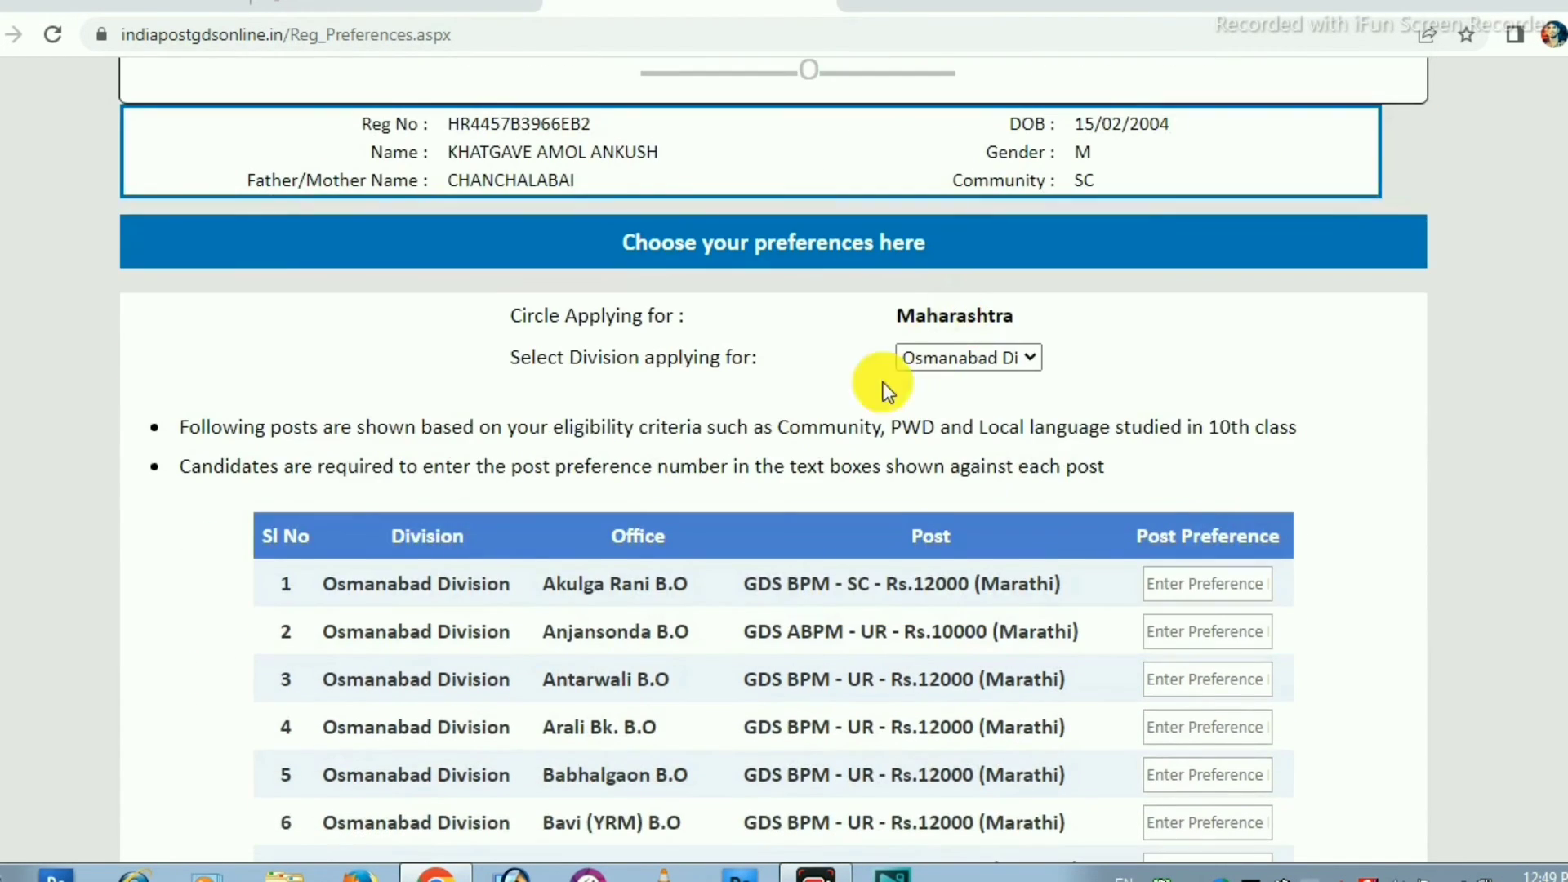
scroll(570, 616, "down", 3)
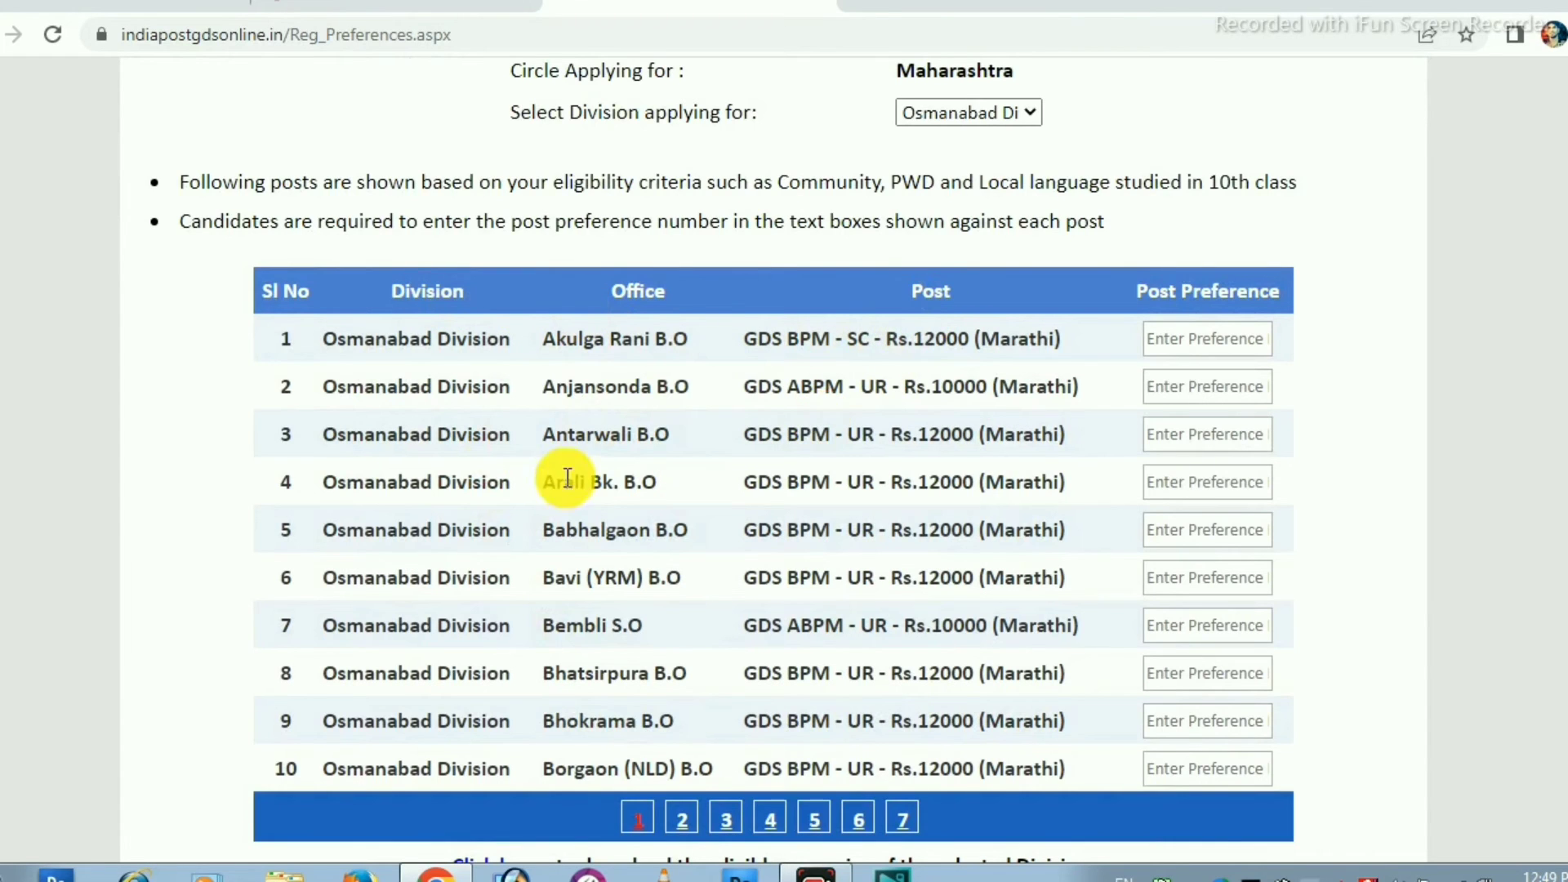
scroll(564, 465, "down", 2)
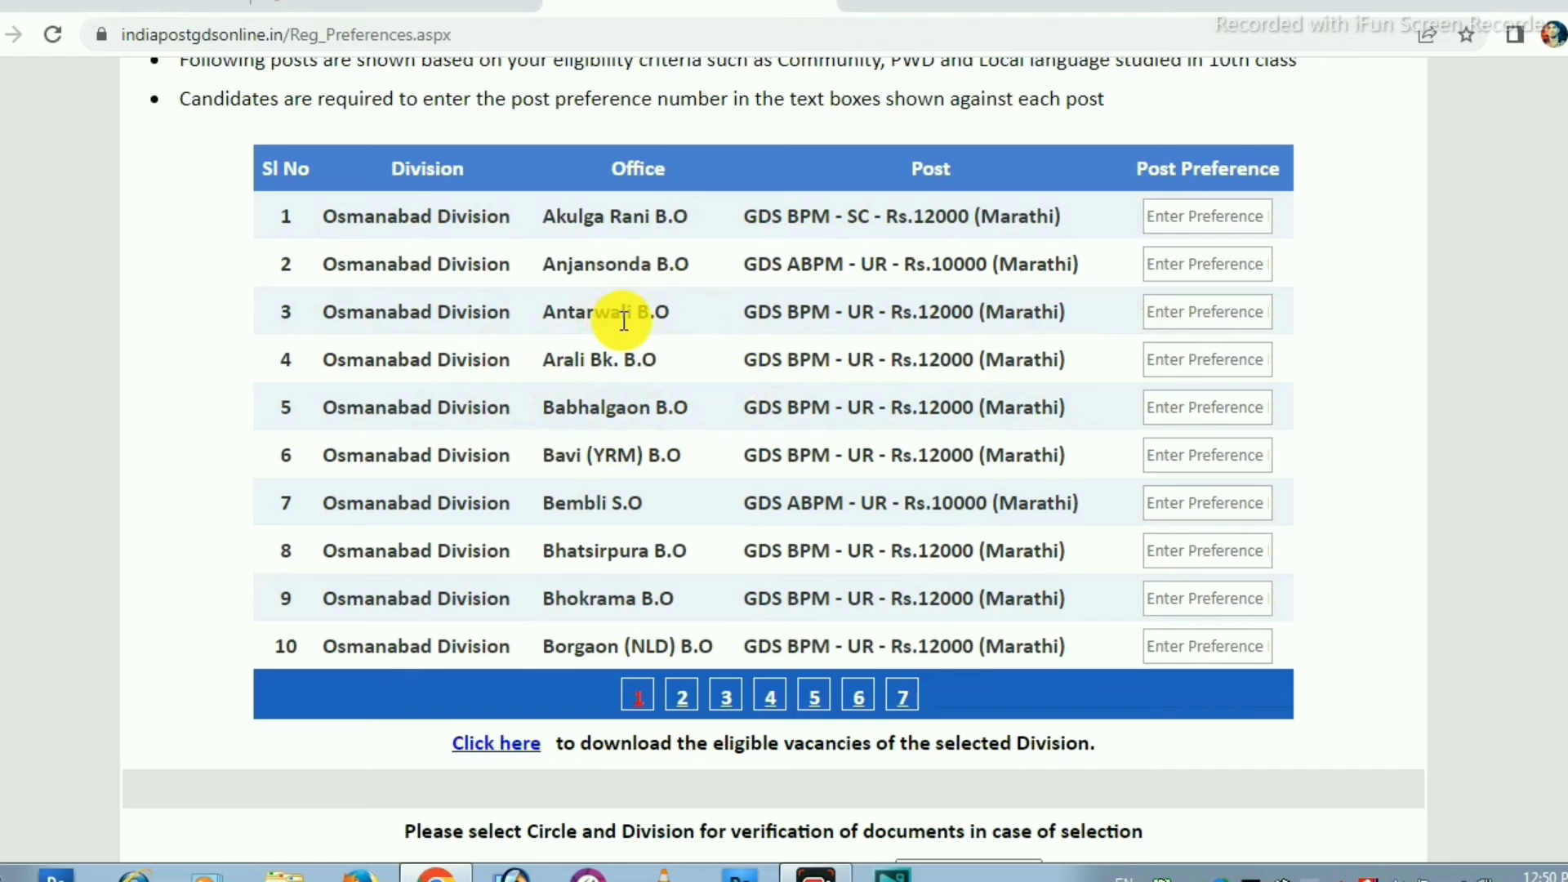
left_click(1202, 217)
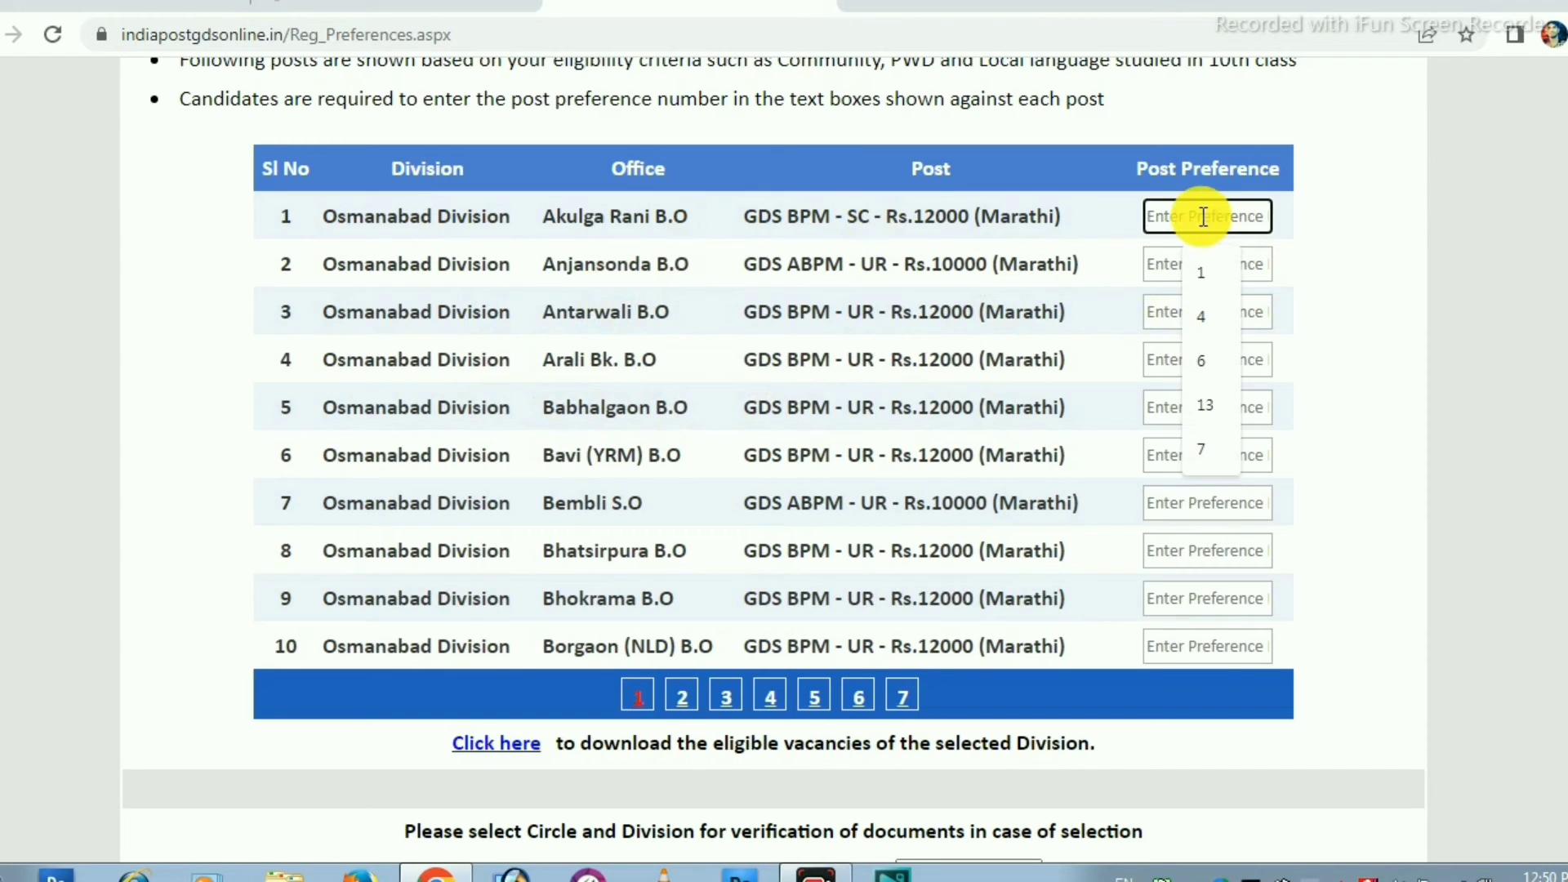
type("1")
left_click(1166, 262)
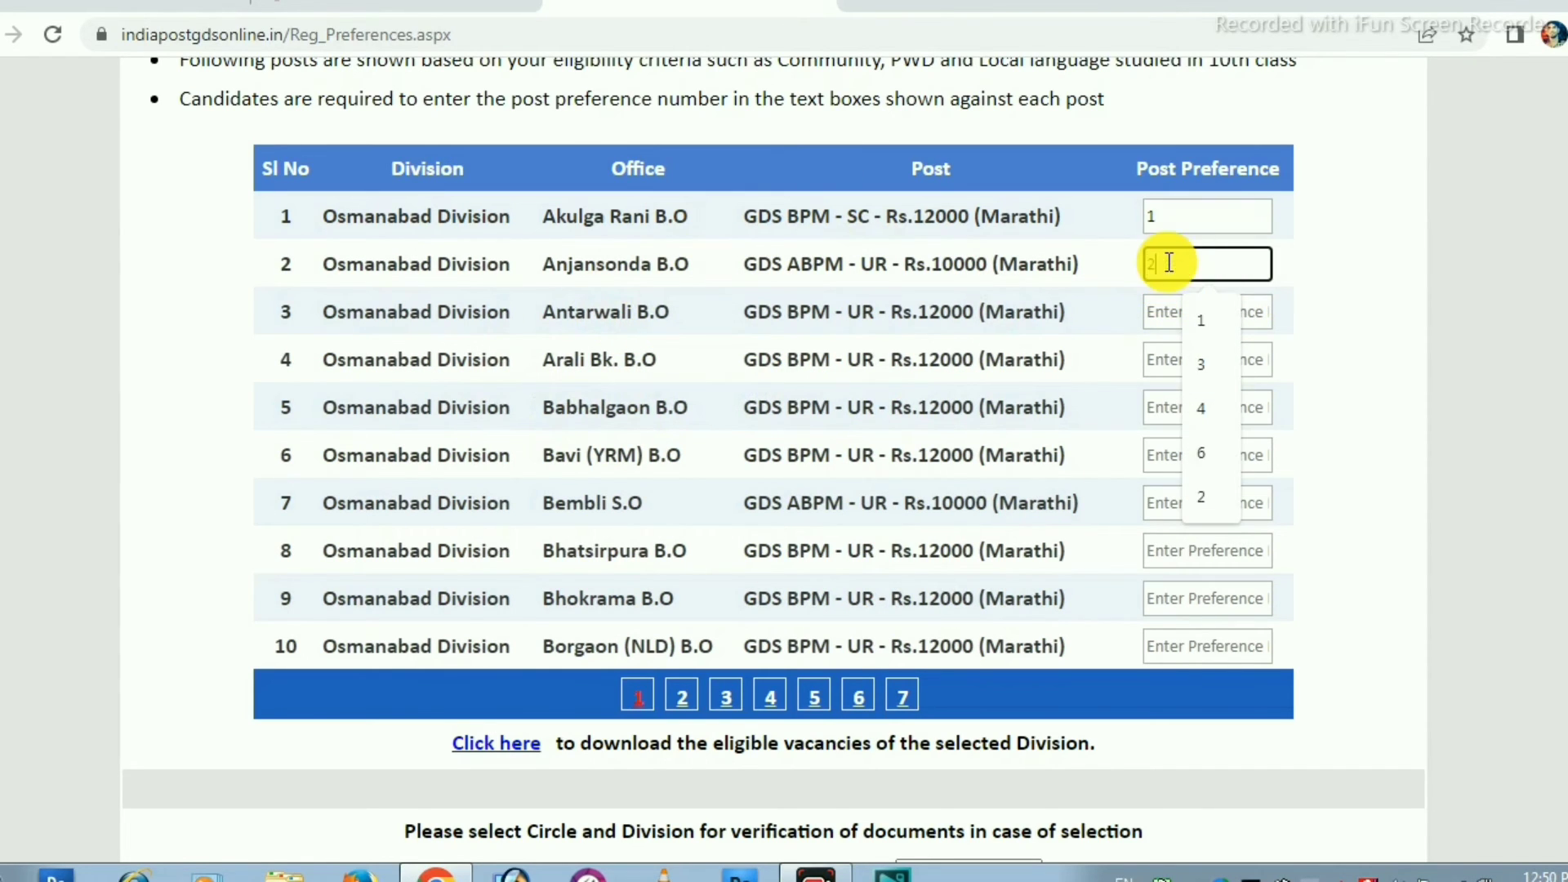
type("2")
Step: Enter post preference 3 for Bavi (YRM) B.O, 4 for Bhatsirpura B.O and 5 for Borgaon (NLD) B.O
left_click(1216, 471)
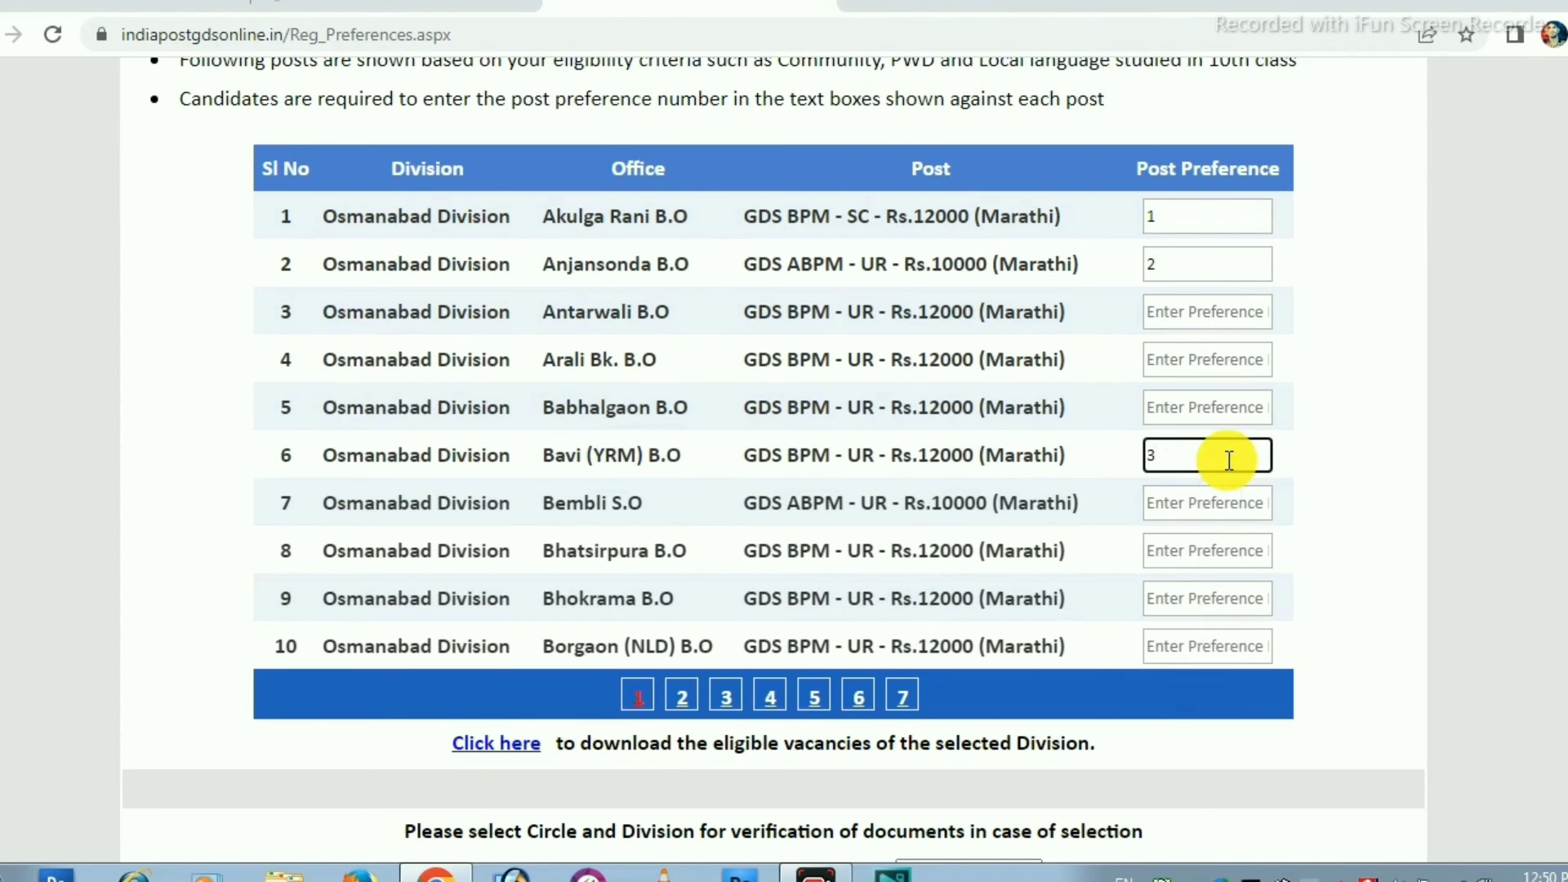
left_click(1185, 547)
type("4")
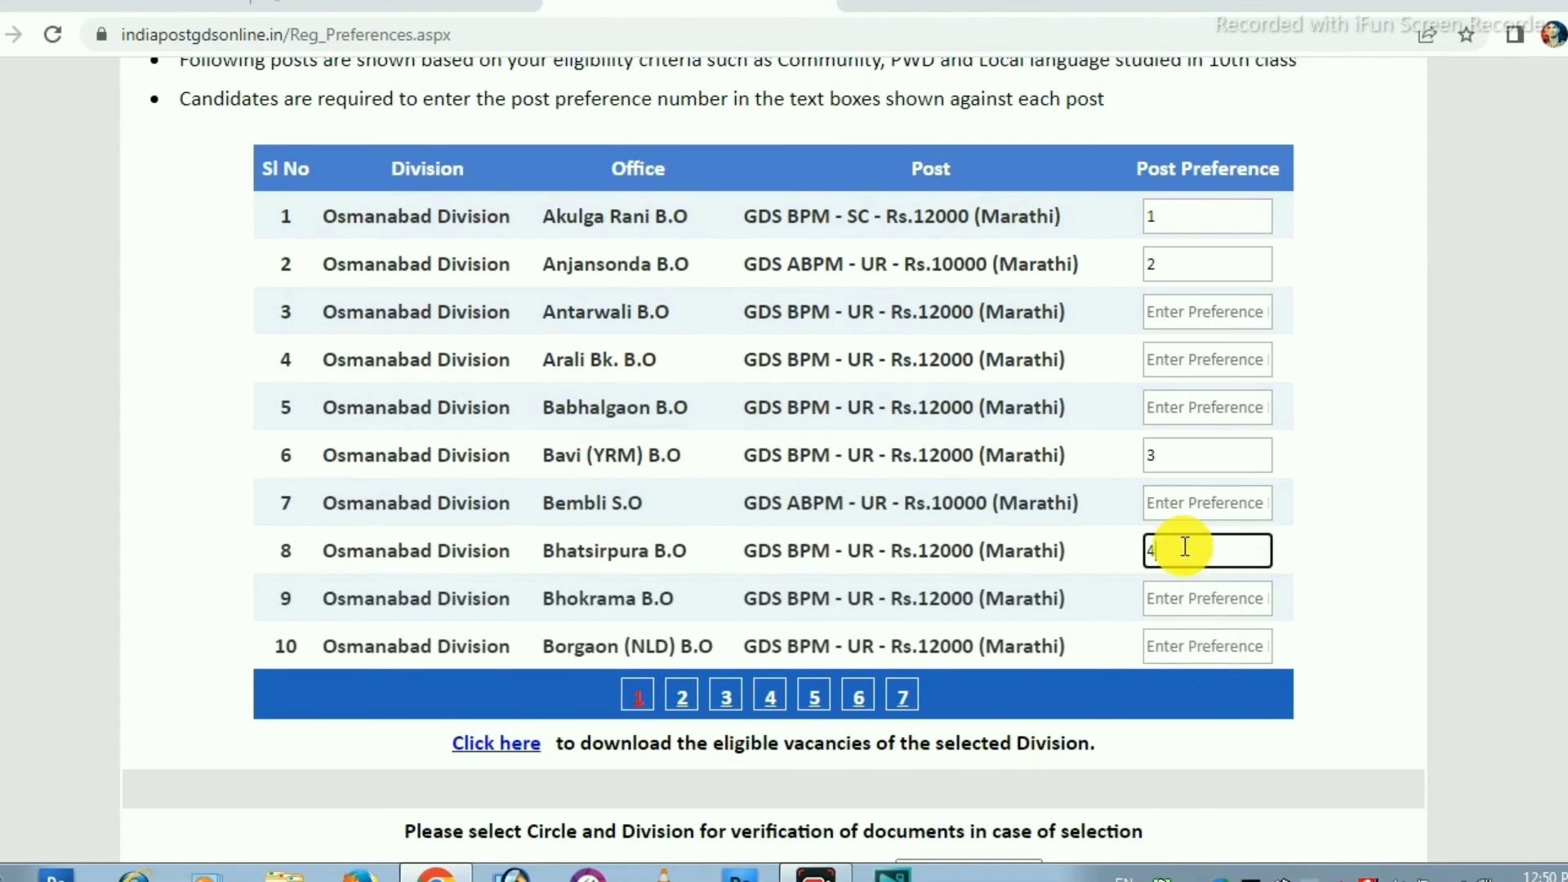
left_click(1188, 647)
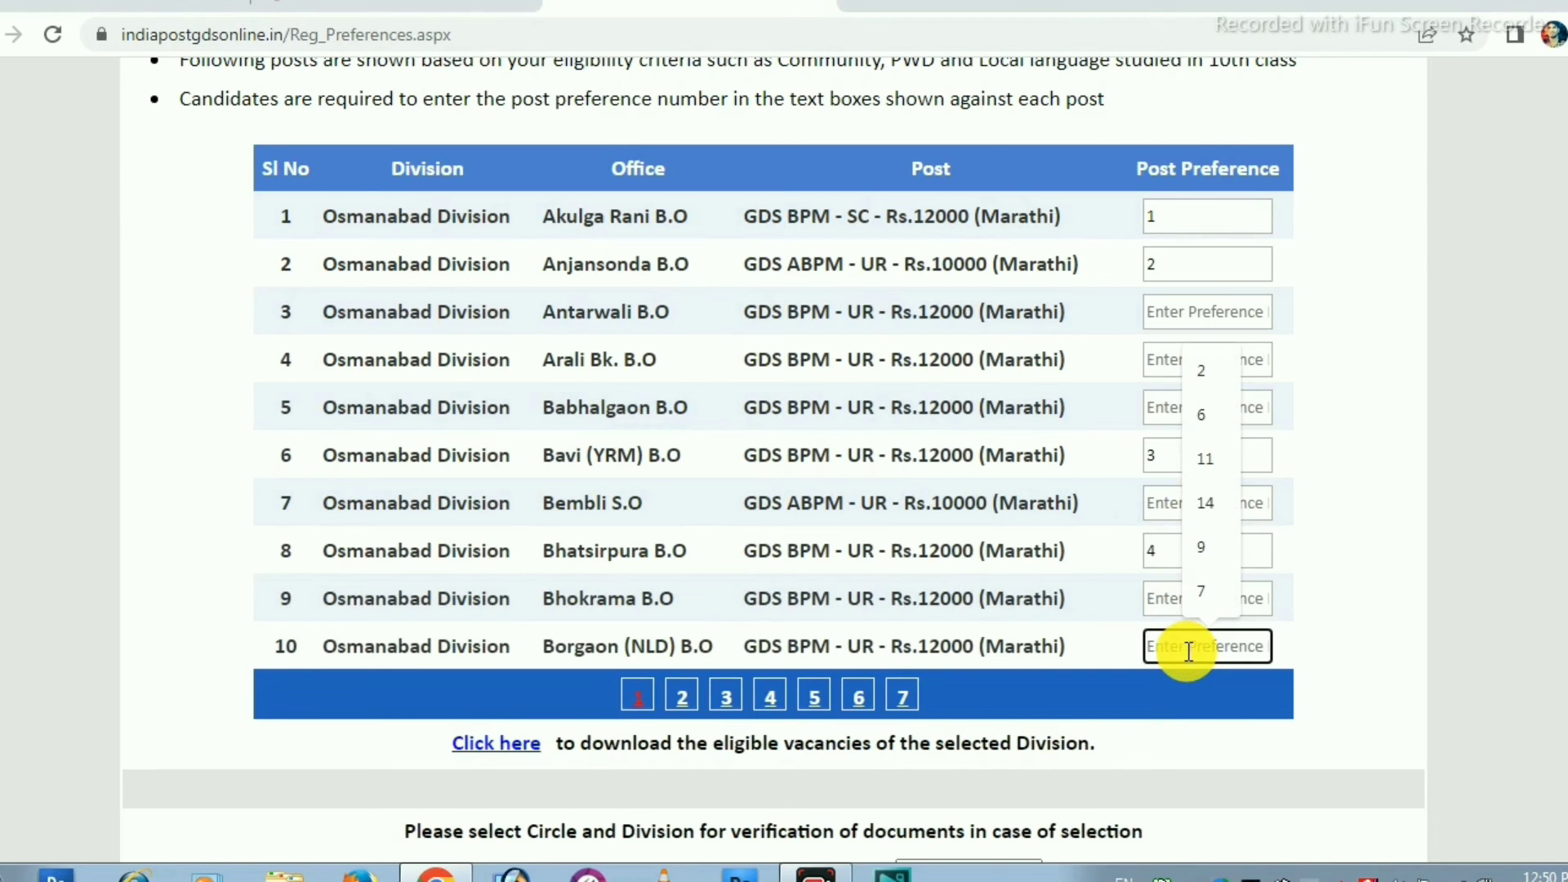
type("5")
Step: On page 2 of the post list, enter preference 6 for Ghatpimpri B.O, 7 for Ghodki B.O and 8 for Gunjarga B.O
scroll(787, 602, "down", 2)
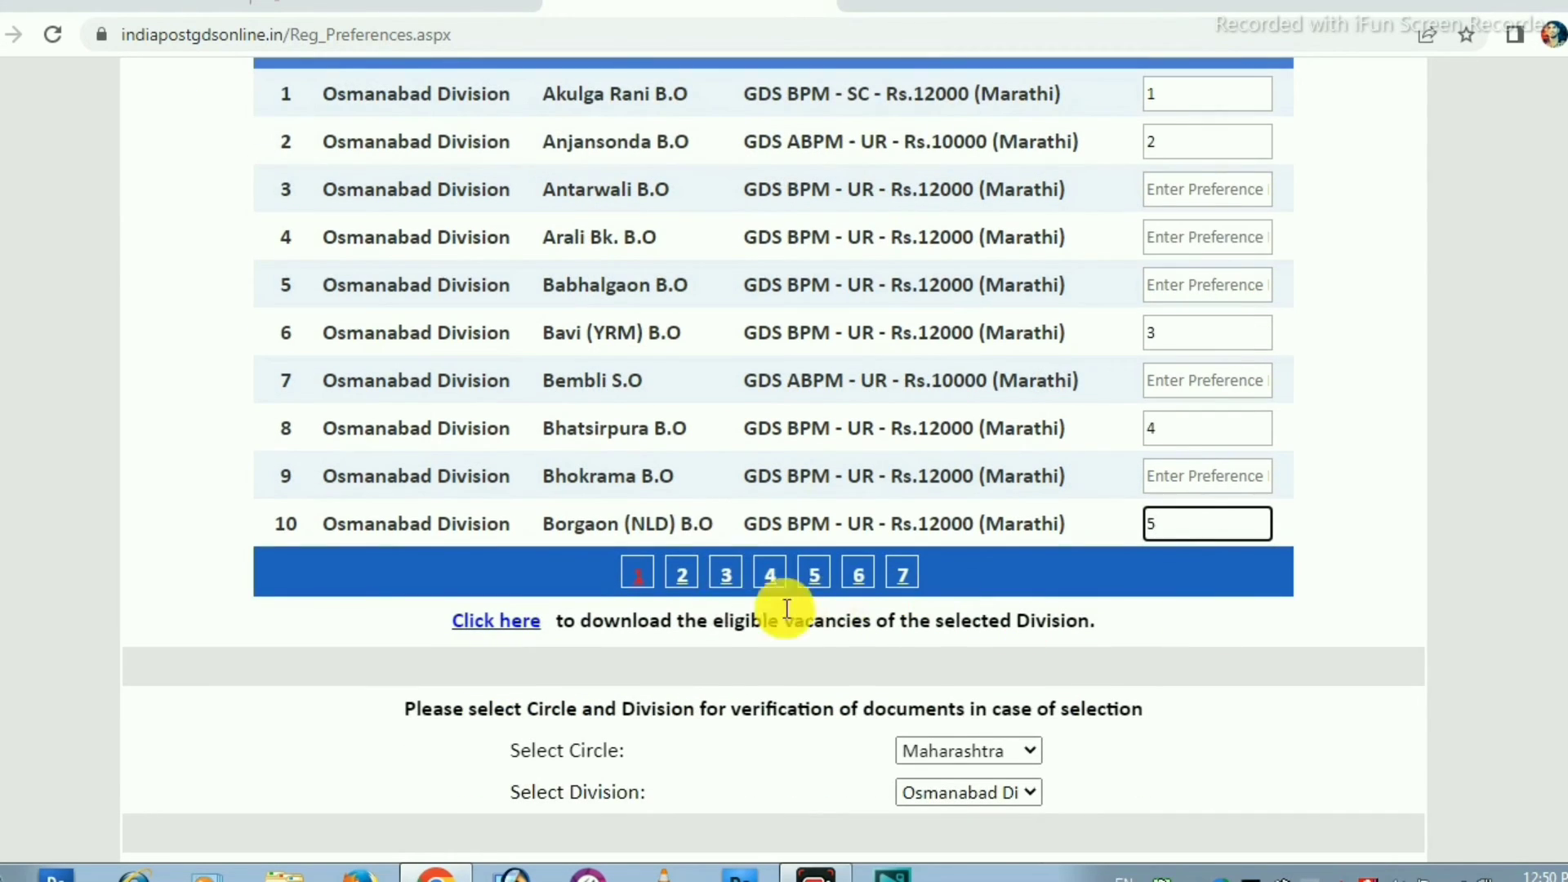
left_click(739, 582)
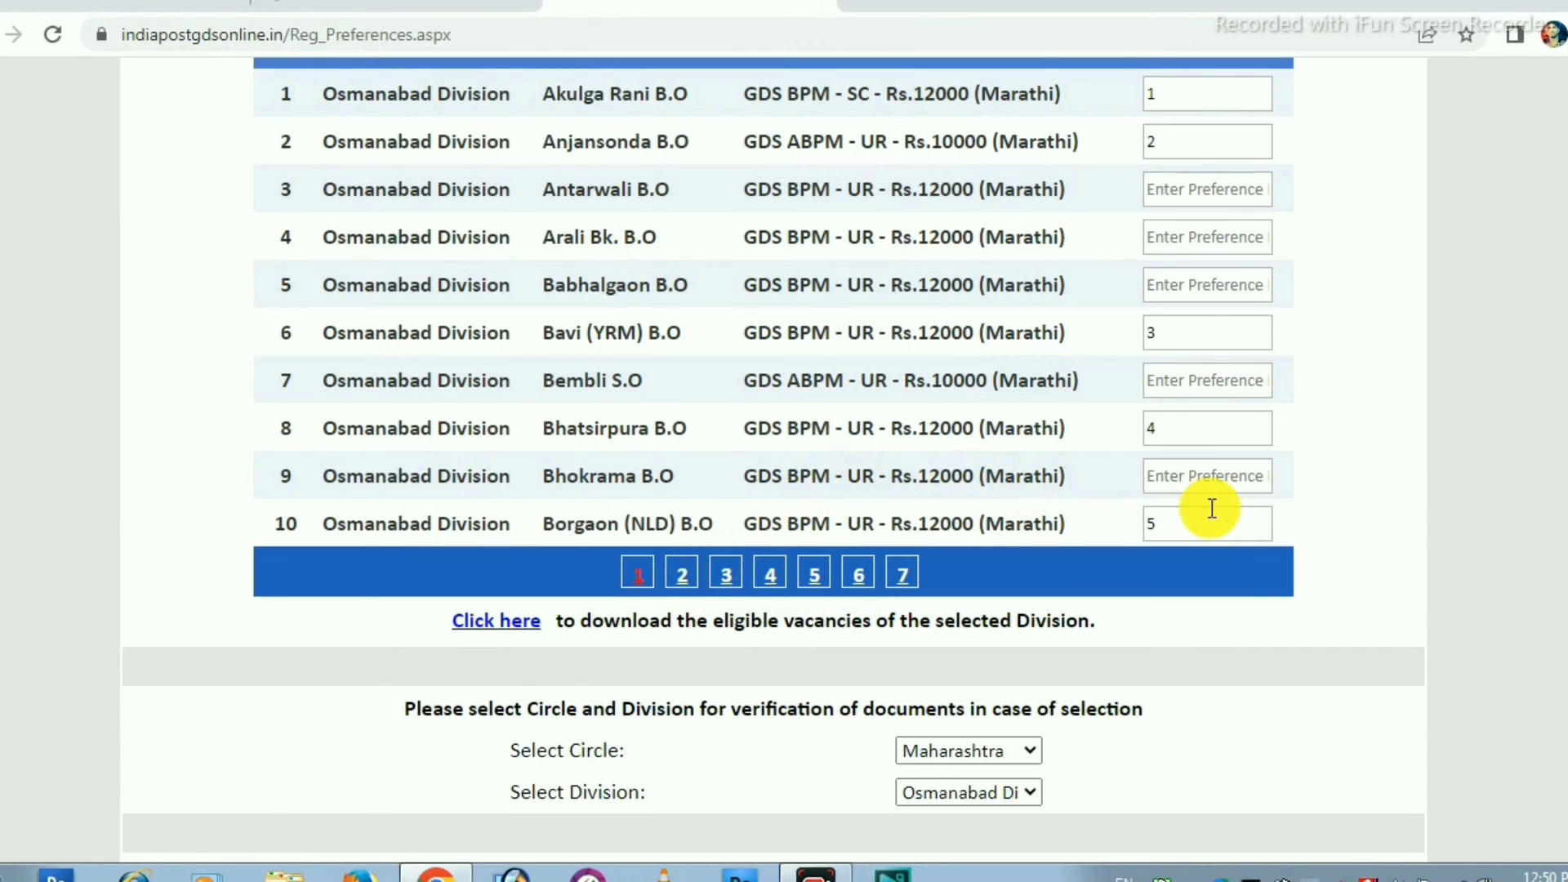
left_click(1203, 326)
type("6")
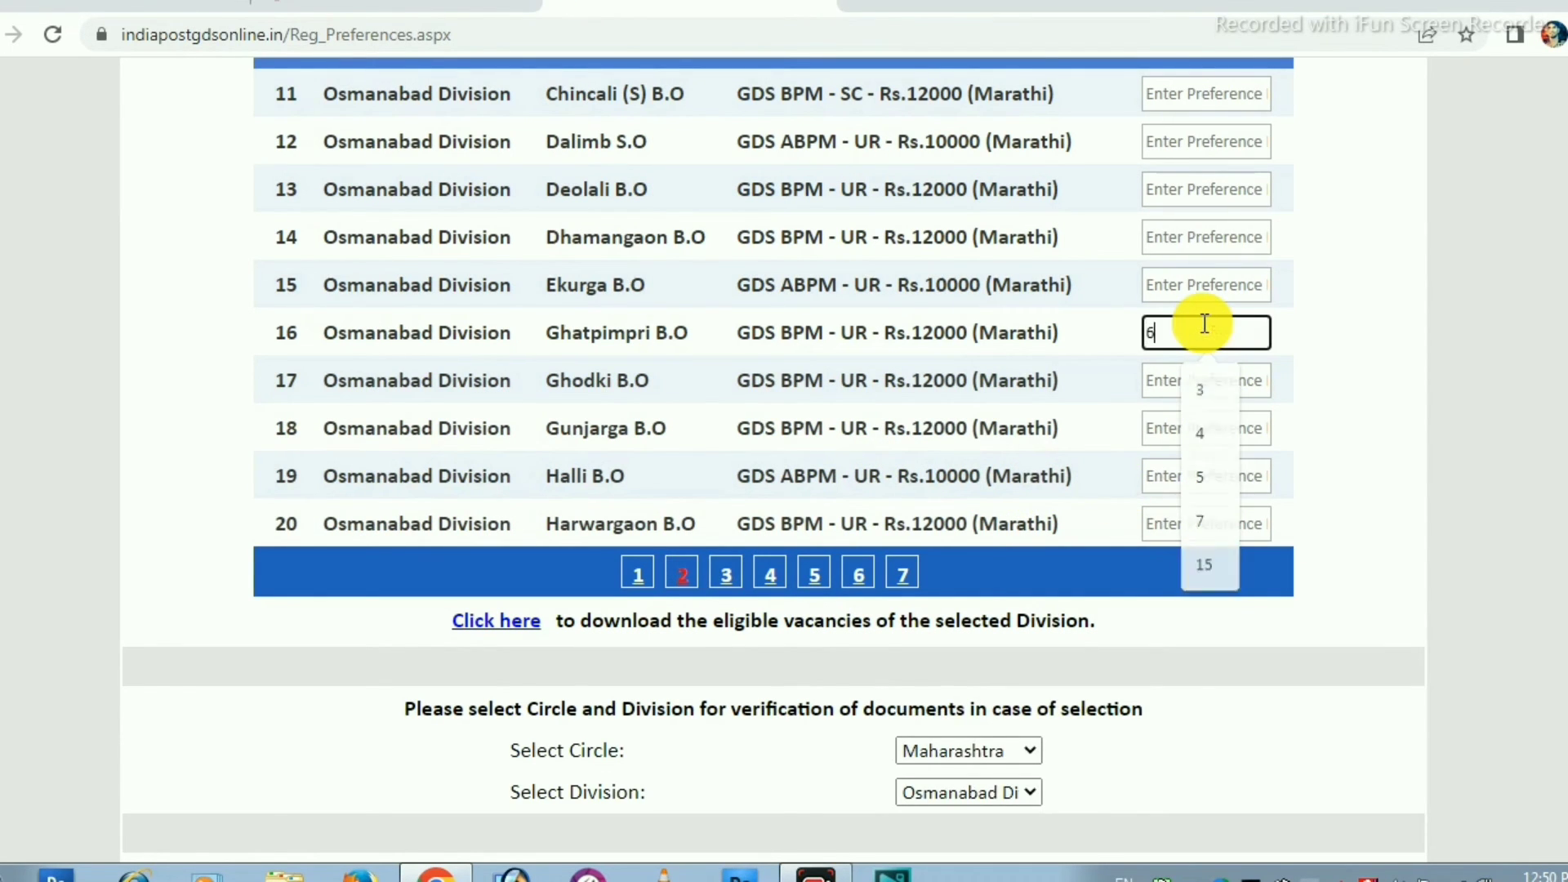
left_click(1193, 383)
type("7")
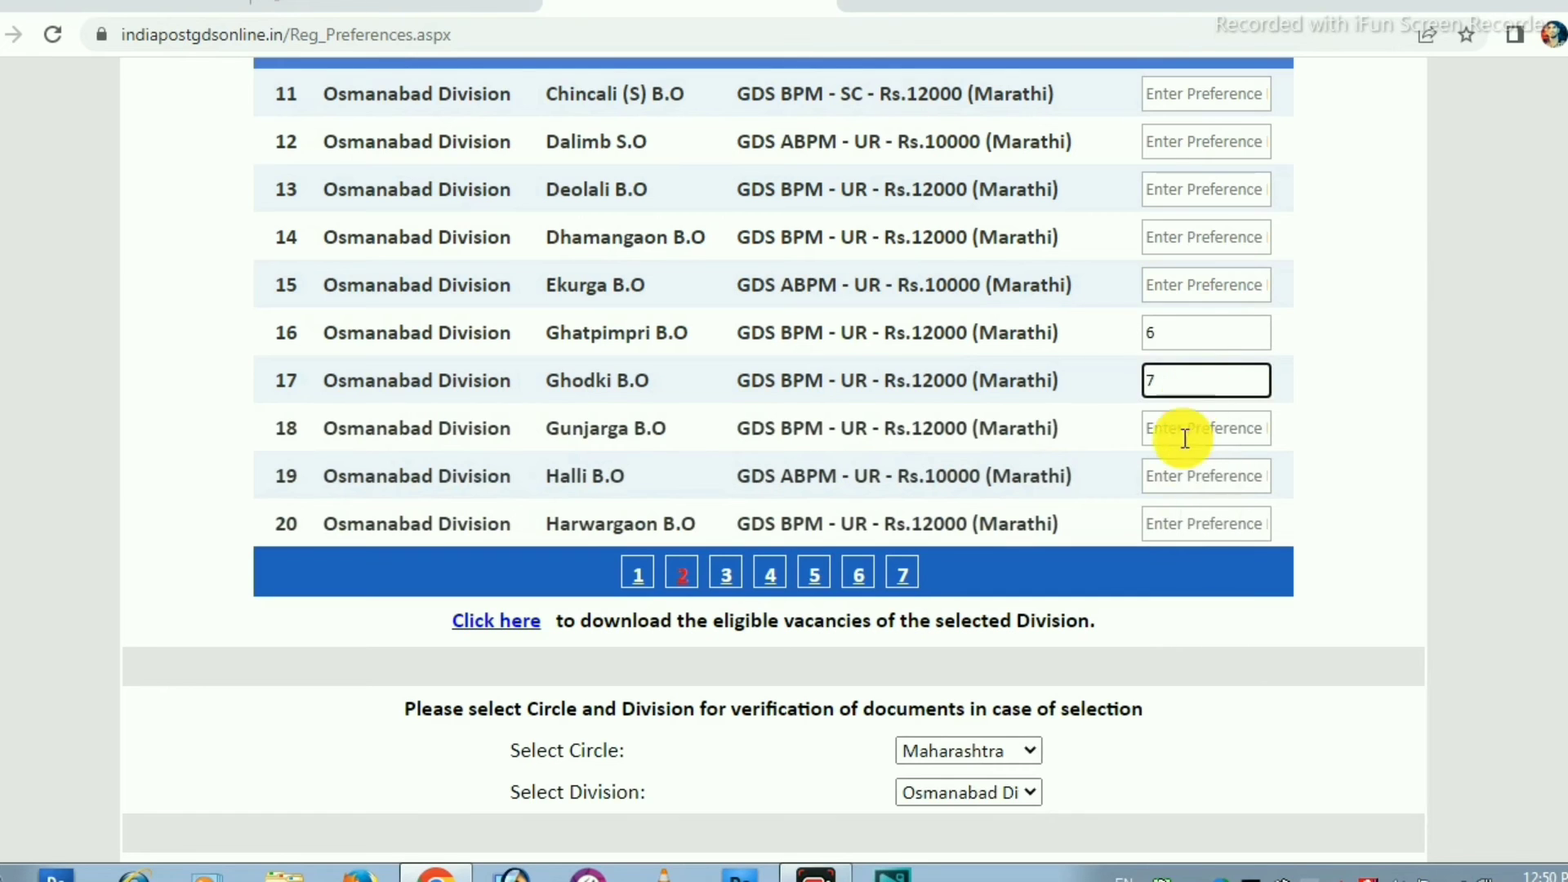
left_click(1192, 433)
type("8")
Step: Accept the declarations and submit the application with Maharashtra circle and Osmanabad Division for document verification
scroll(1197, 430, "up", 4)
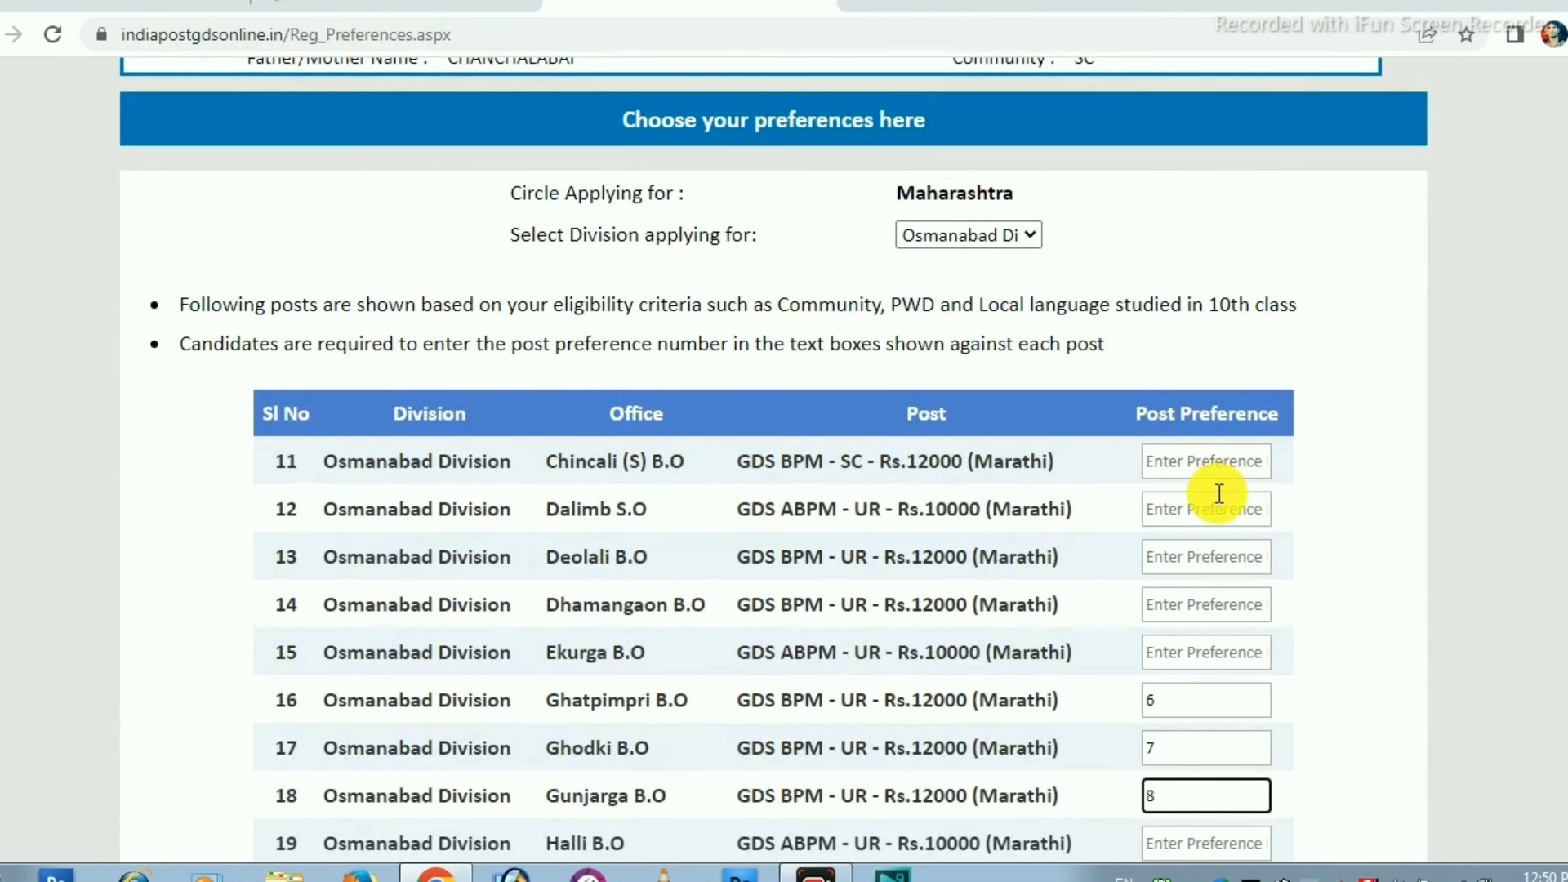
scroll(1217, 483, "down", 8)
scroll(1232, 308, "up", 4)
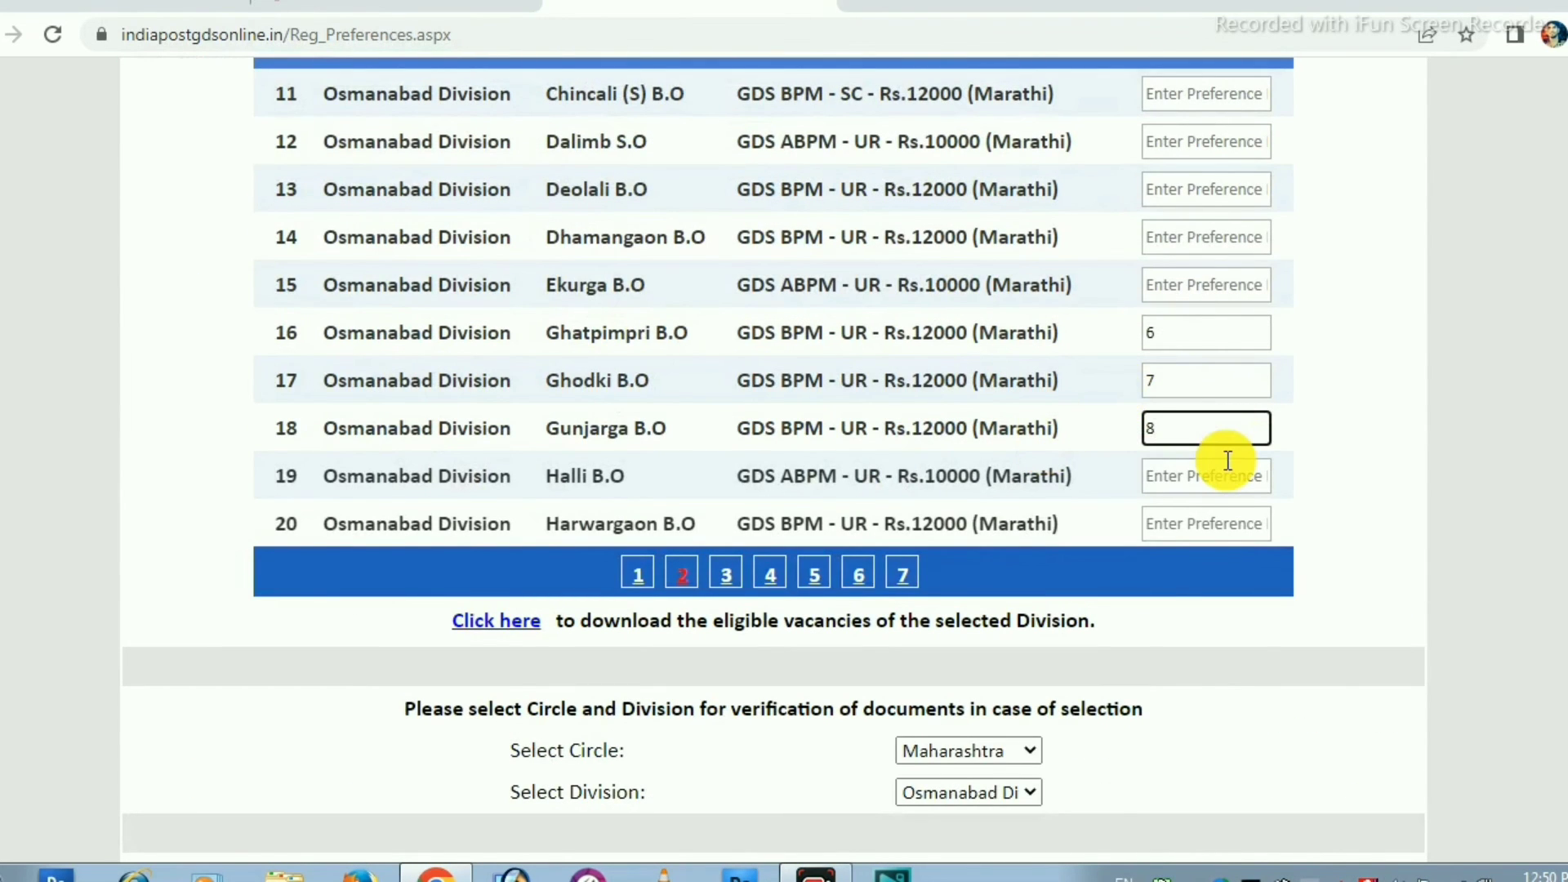
scroll(1218, 455, "up", 2)
scroll(1227, 461, "down", 4)
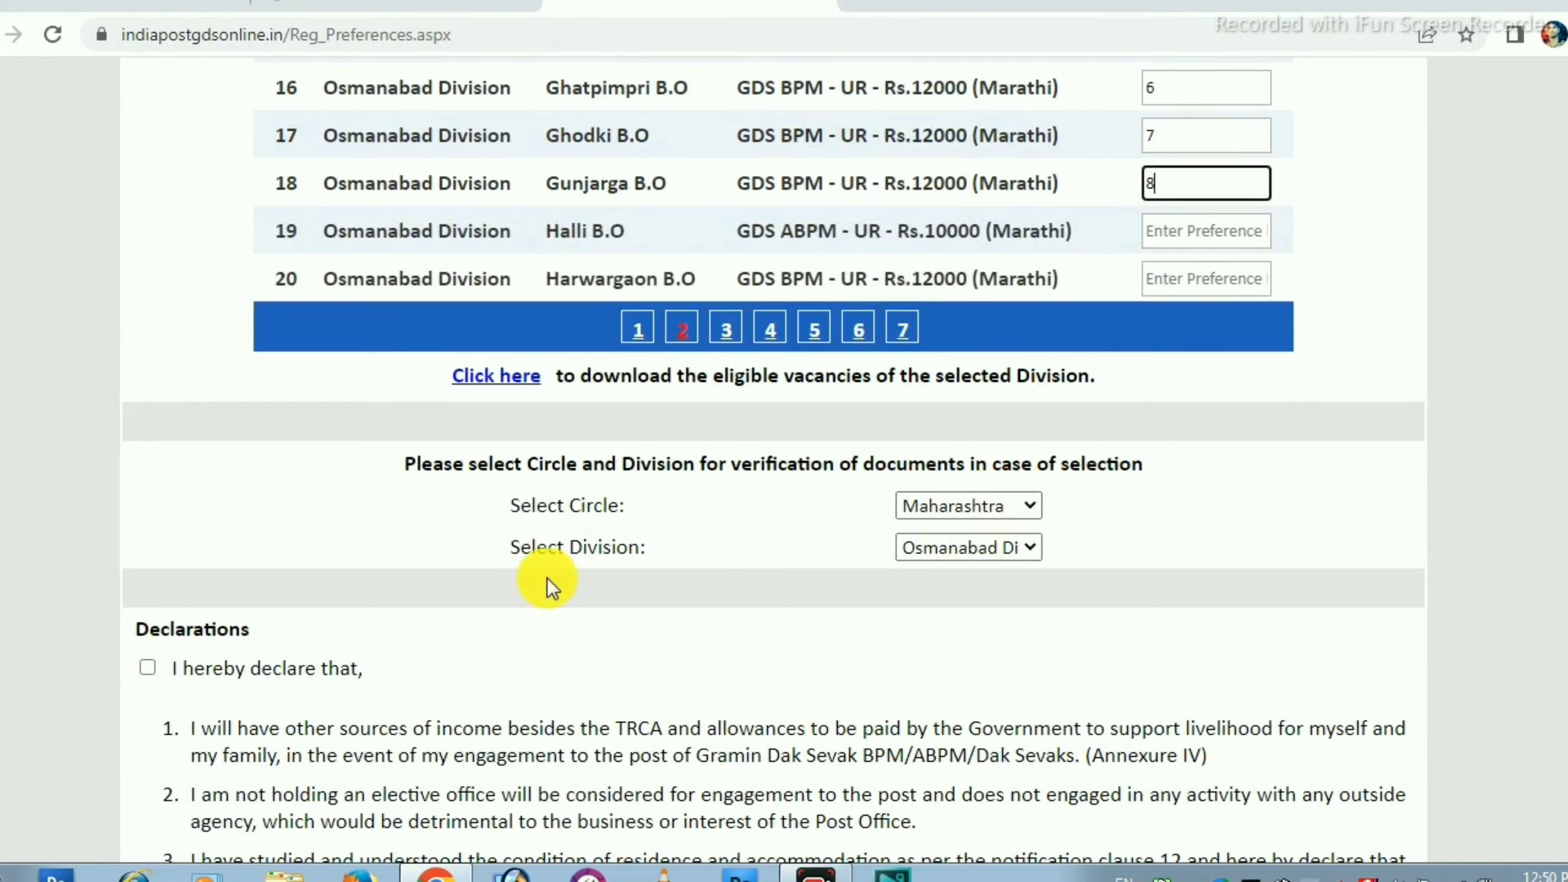
scroll(992, 559, "down", 3)
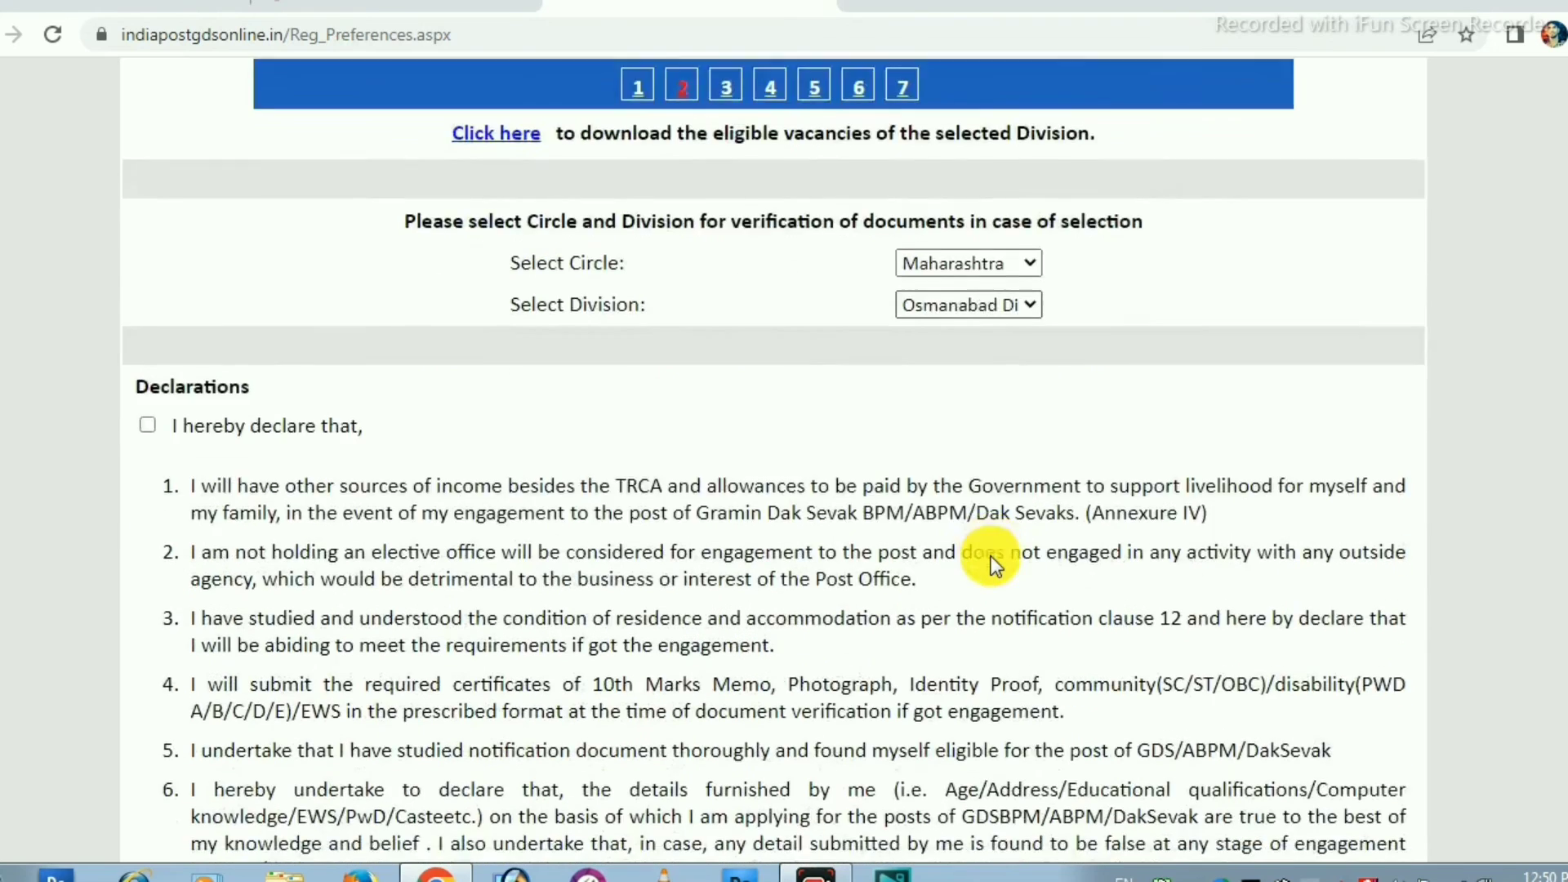
scroll(155, 508, "up", 1)
left_click(147, 497)
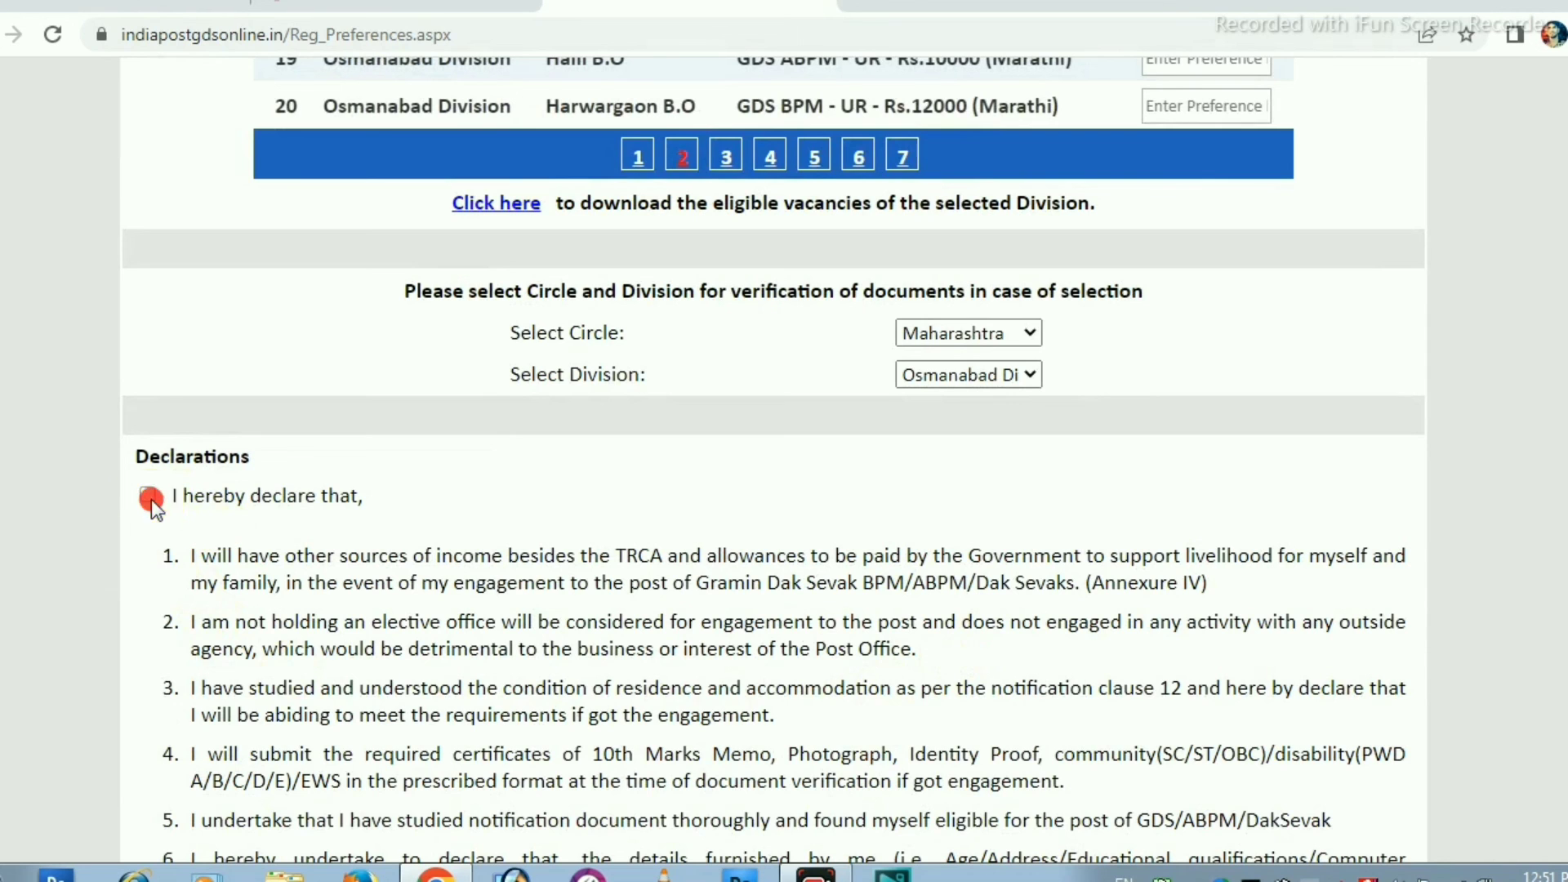
scroll(420, 550, "down", 5)
left_click(733, 704)
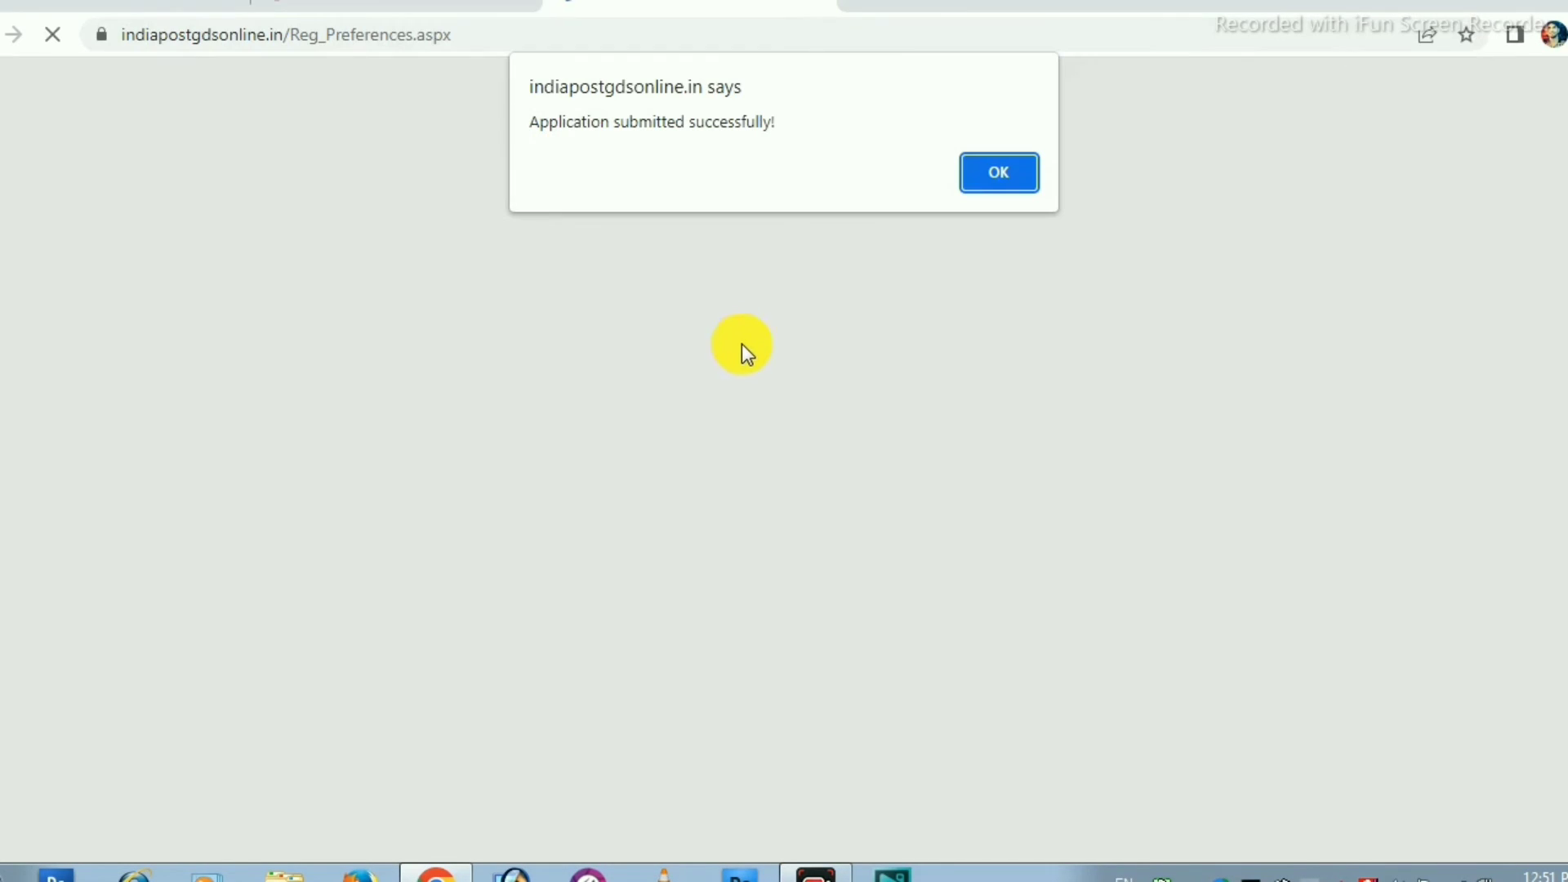
left_click(1011, 173)
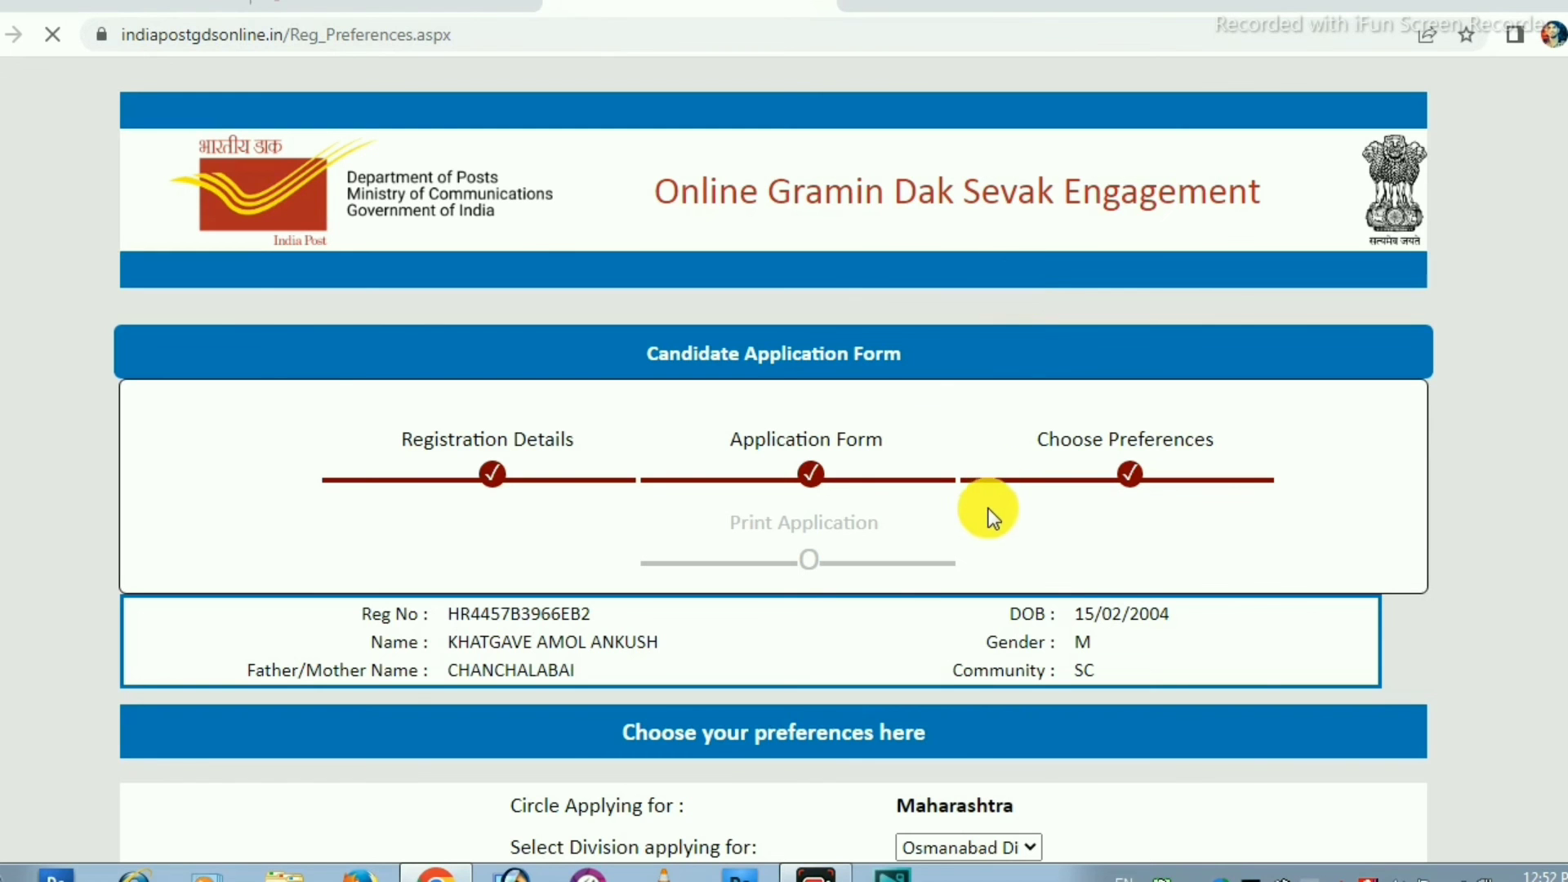
Step: Review the submitted application's personal details, address, marks, declarations and annexure of post preferences on the print page
scroll(738, 634, "down", 20)
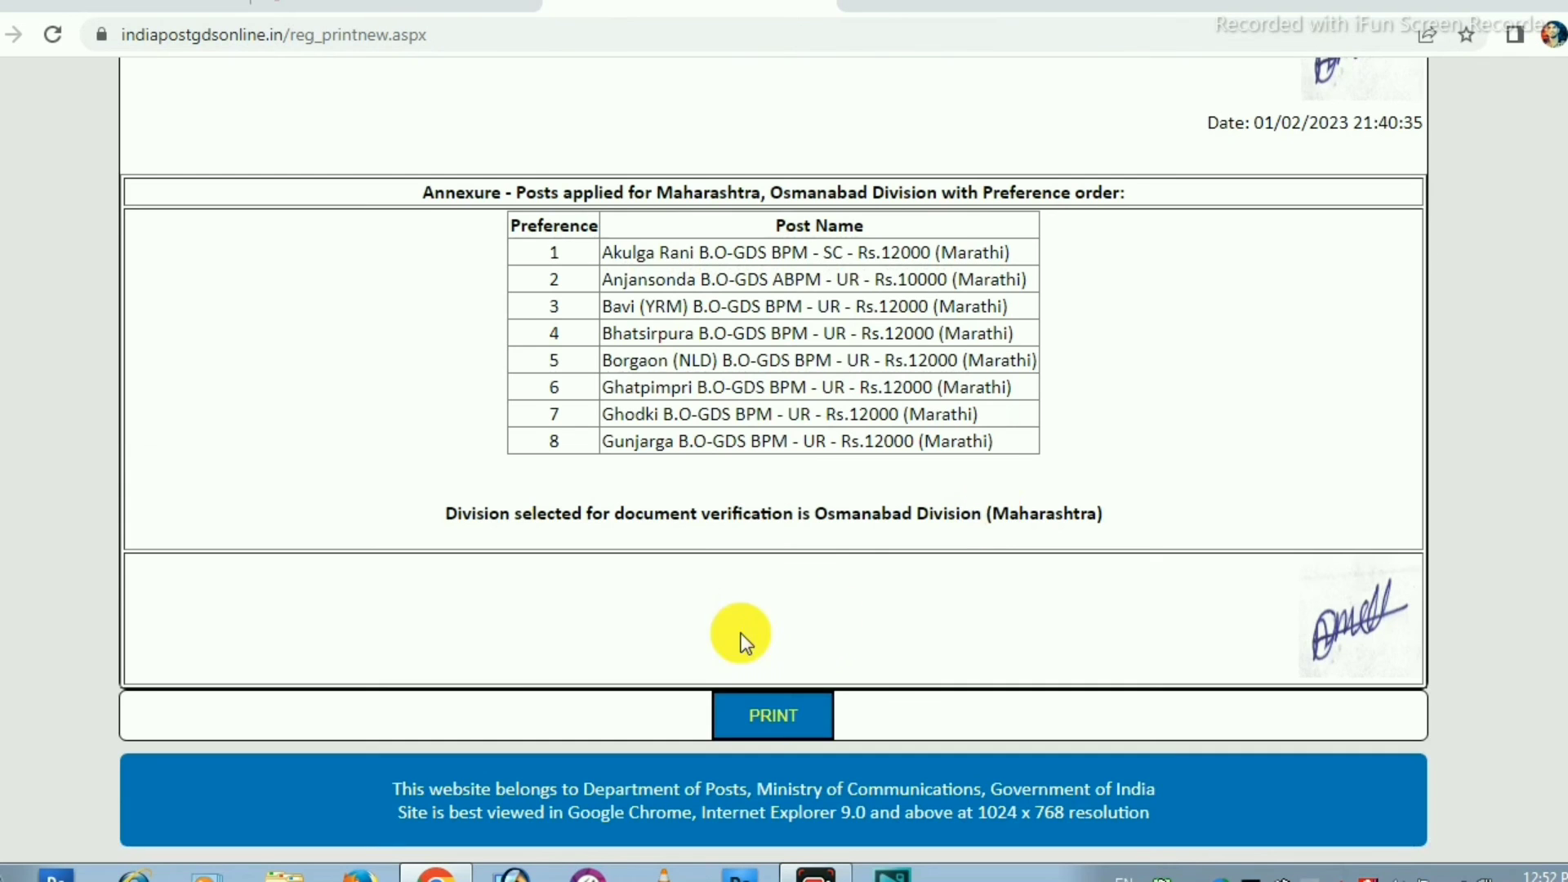
scroll(735, 620, "up", 12)
scroll(823, 613, "up", 12)
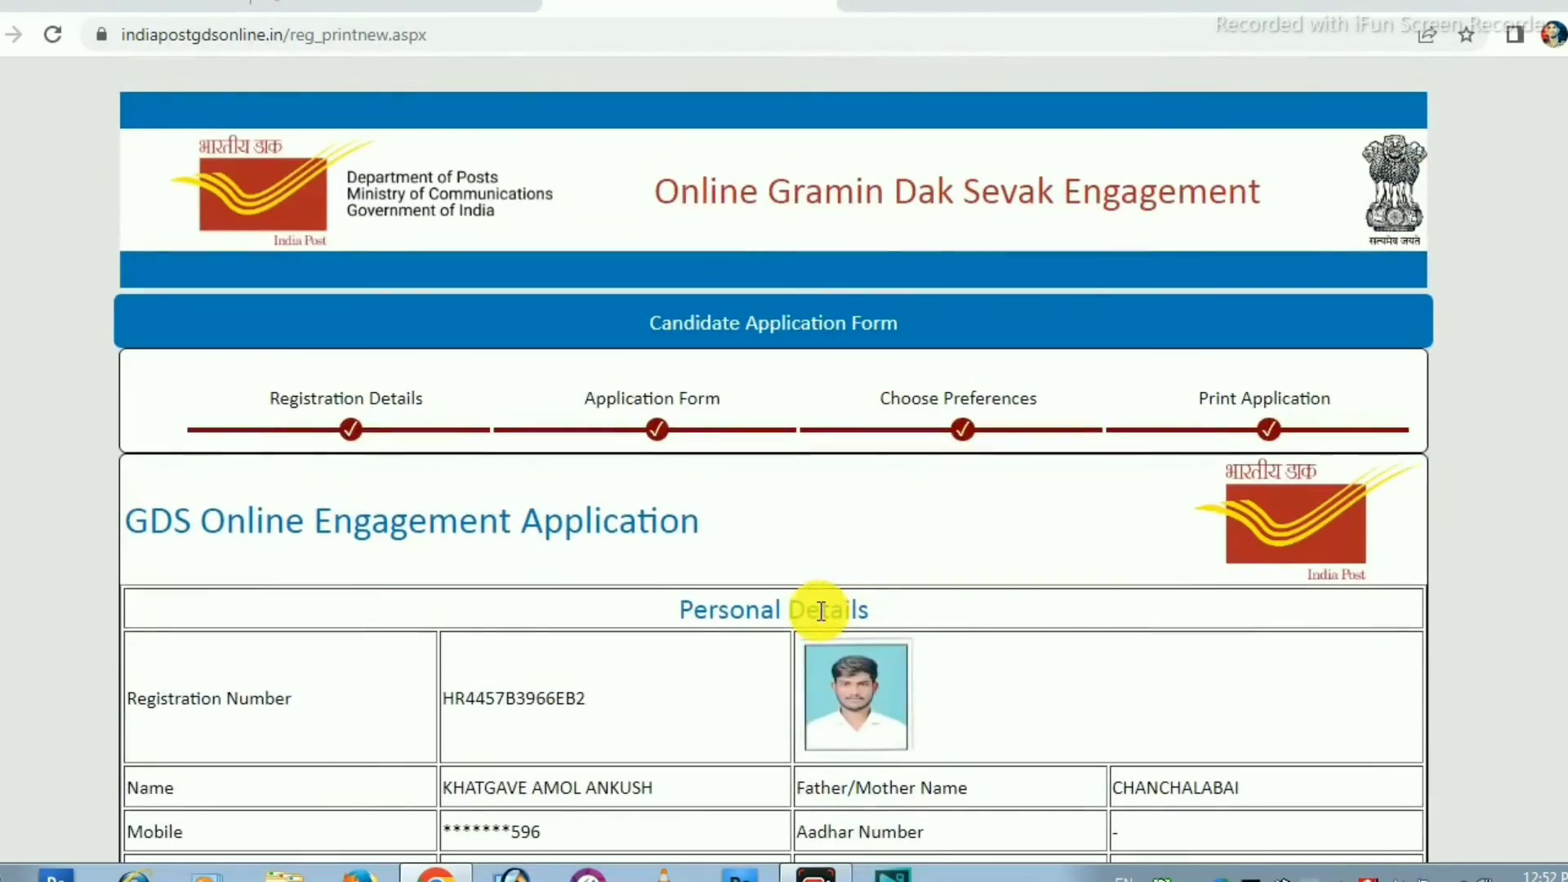
scroll(820, 608, "down", 15)
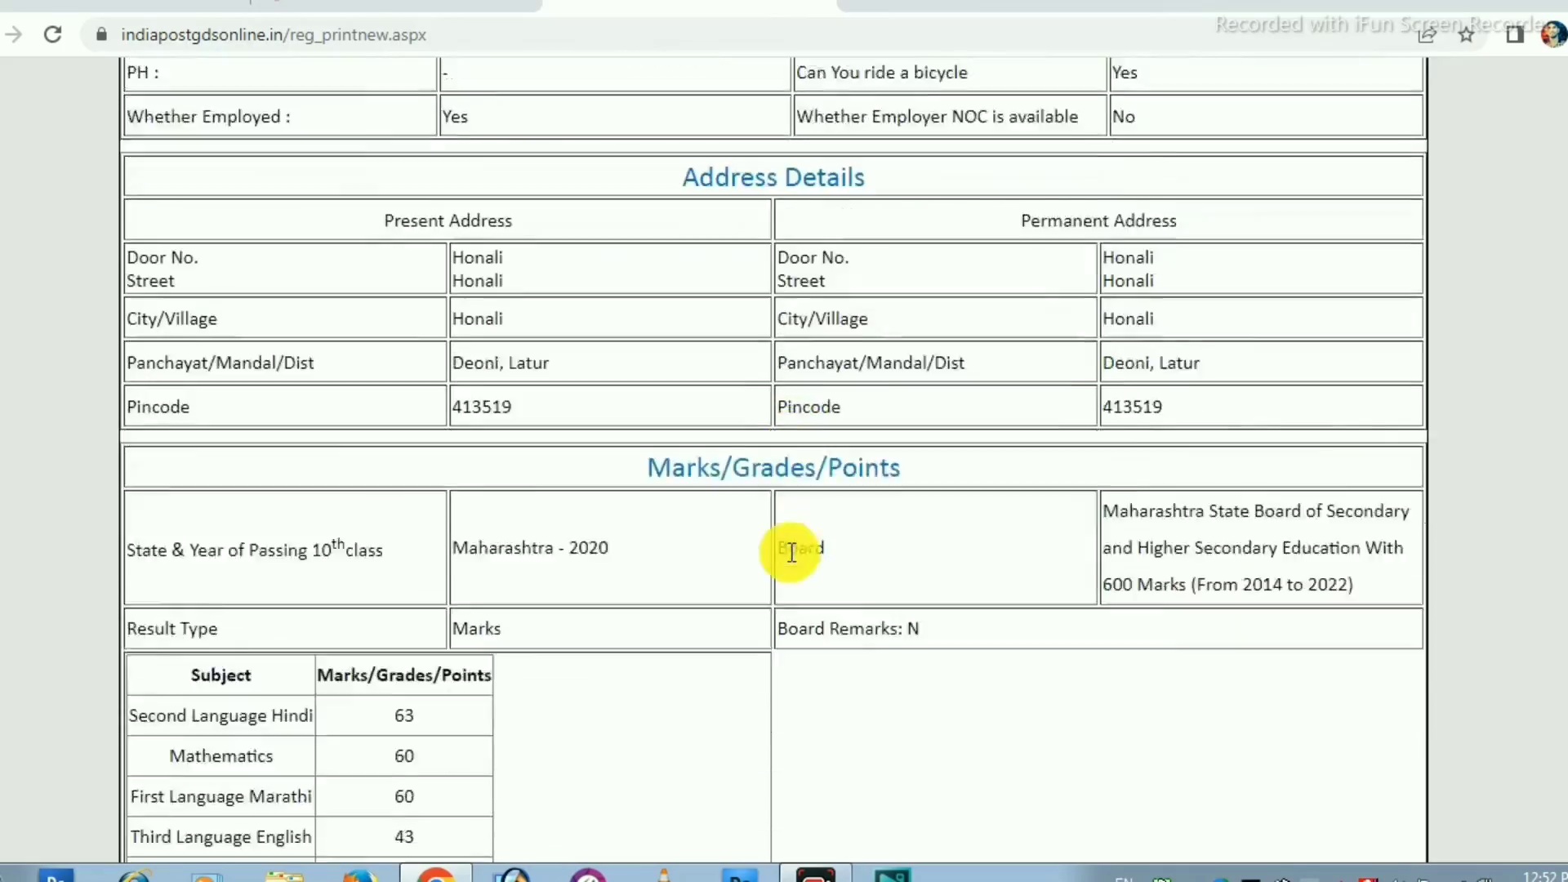
scroll(791, 553, "down", 12)
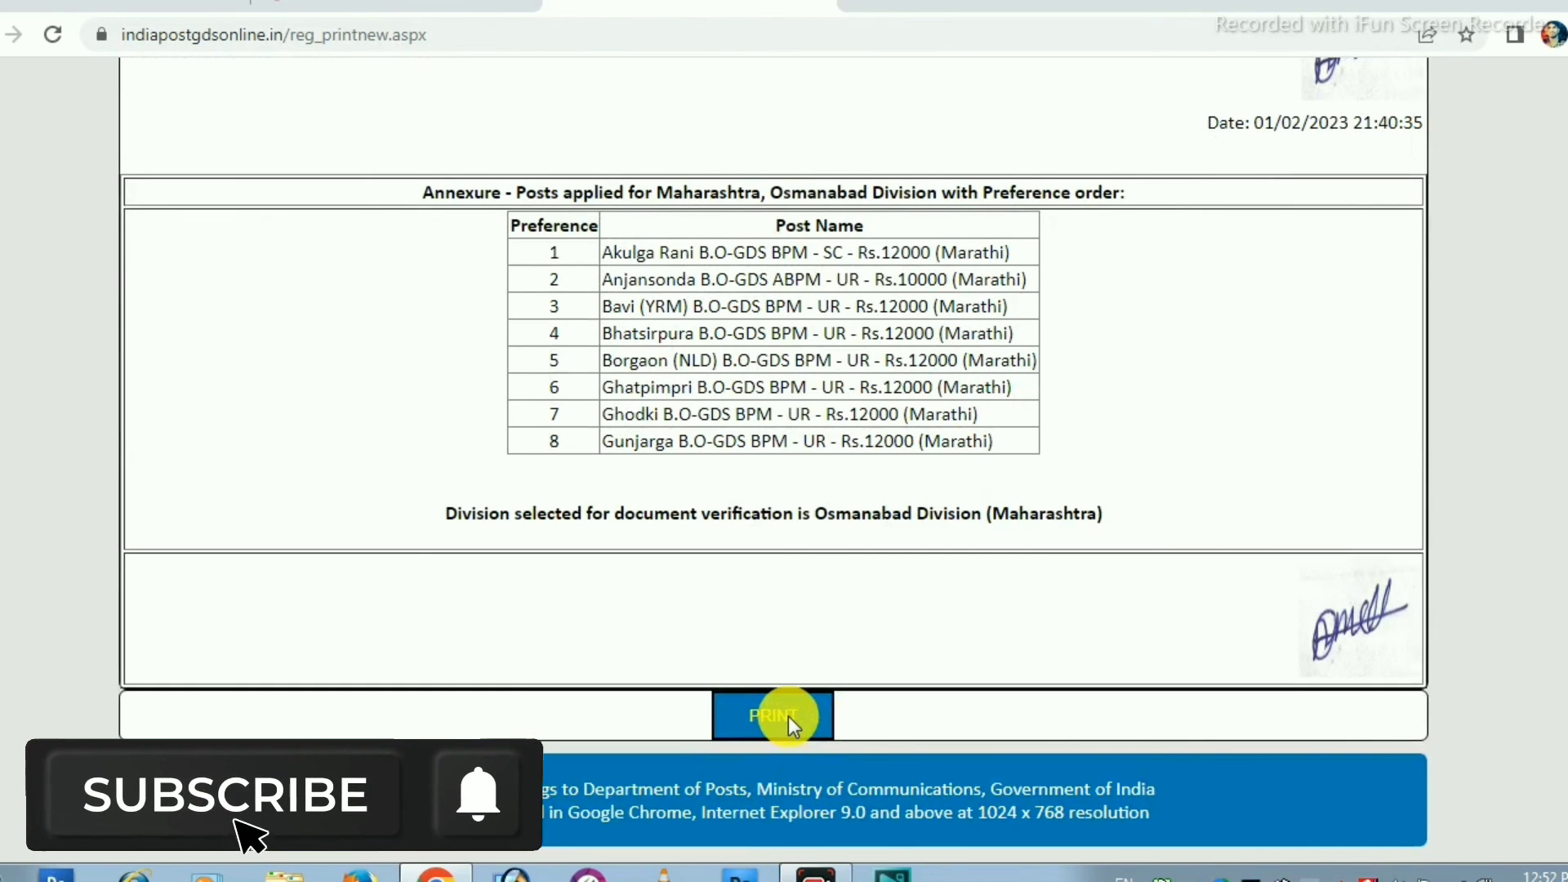
scroll(1396, 470, "up", 10)
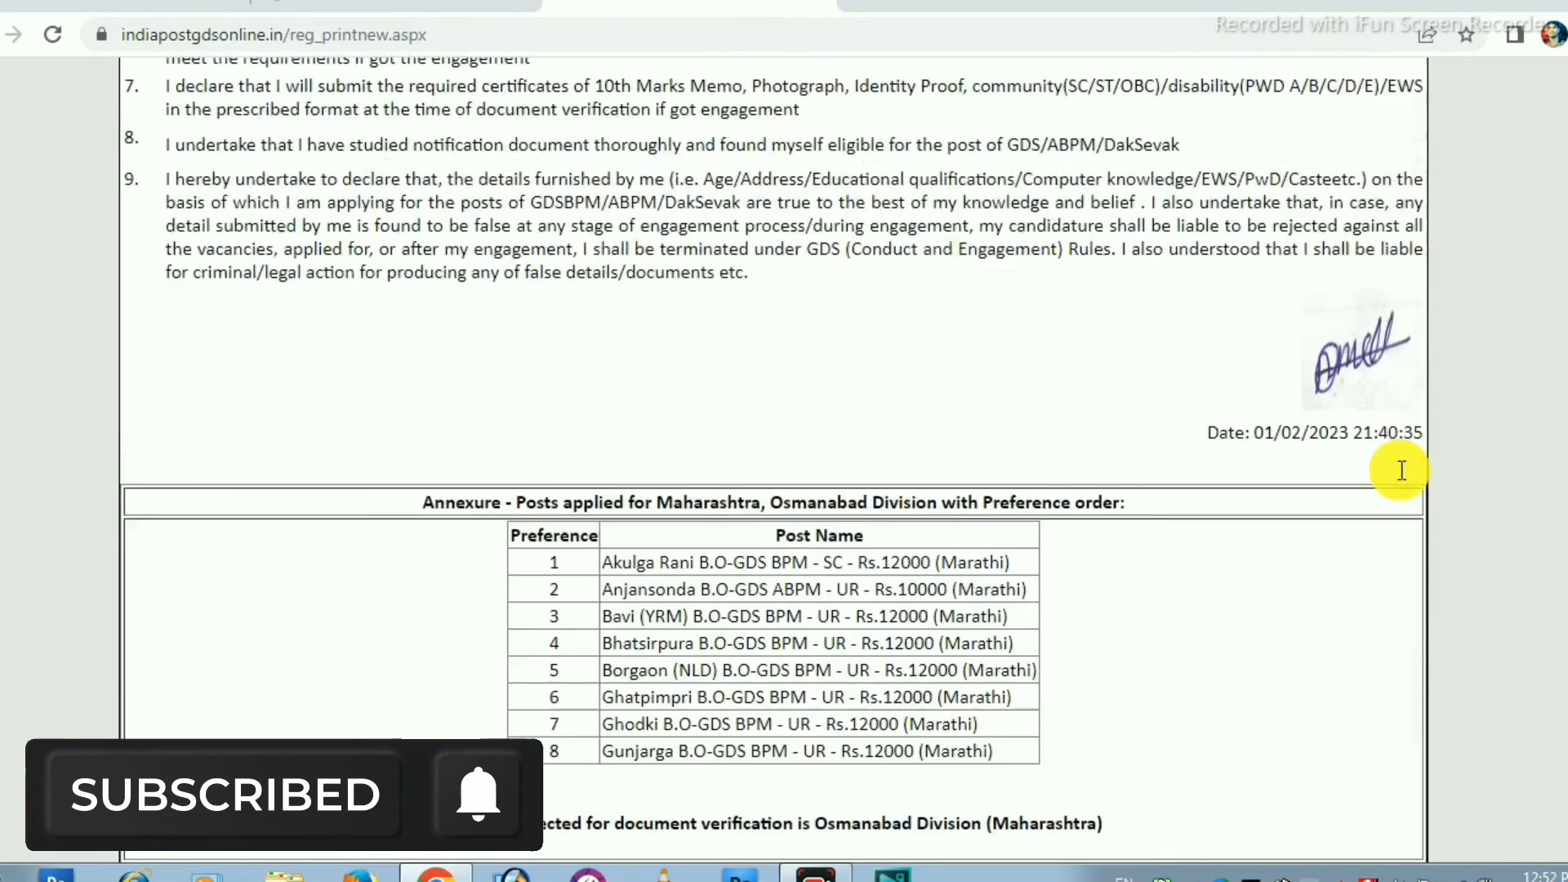
scroll(1027, 389, "up", 8)
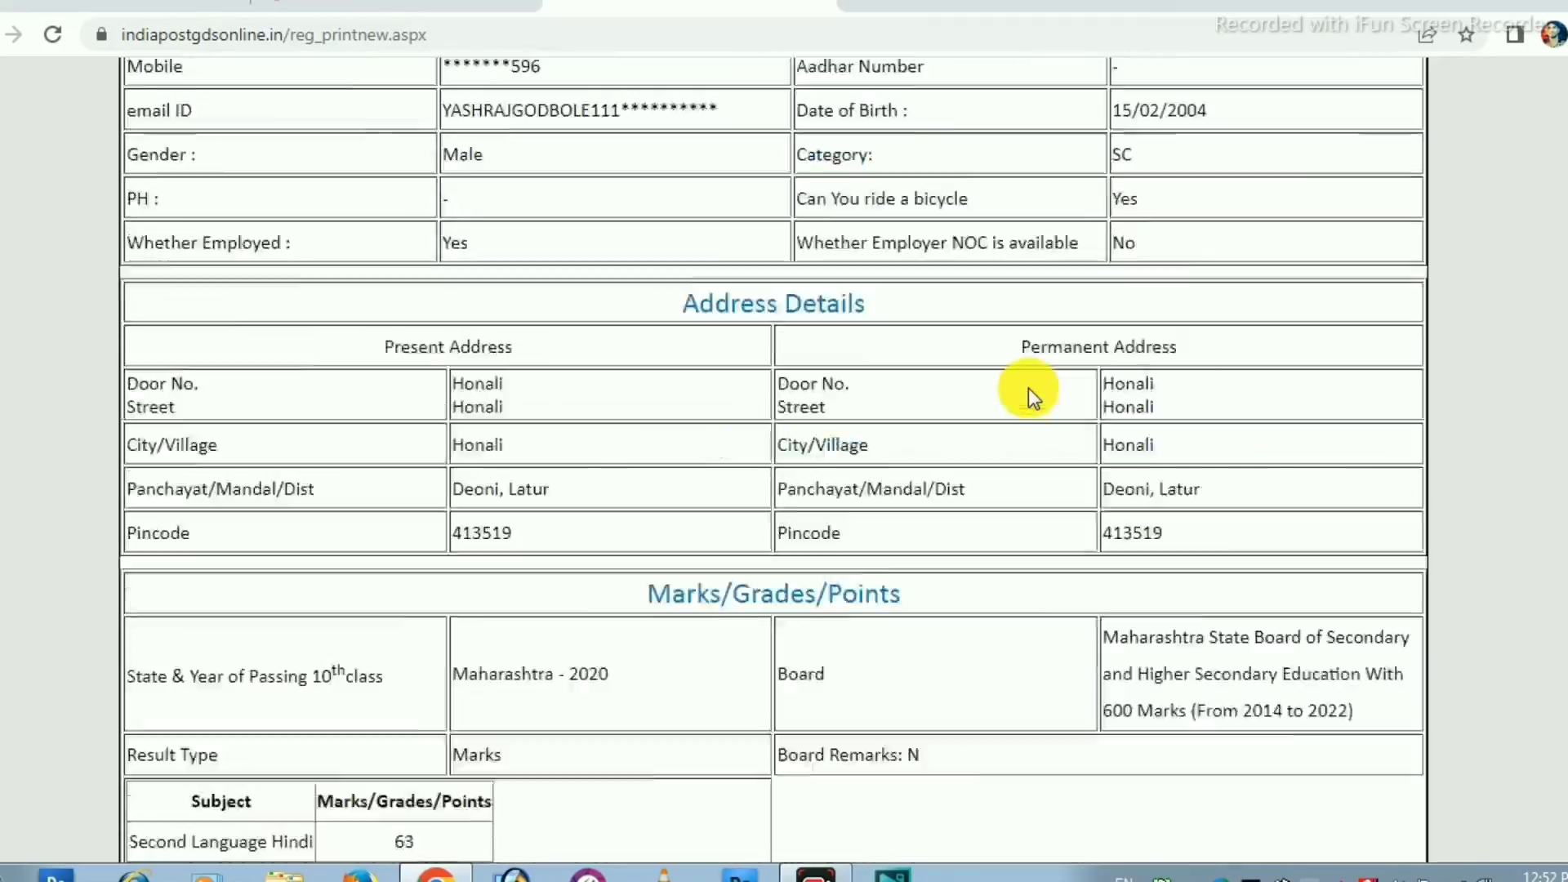